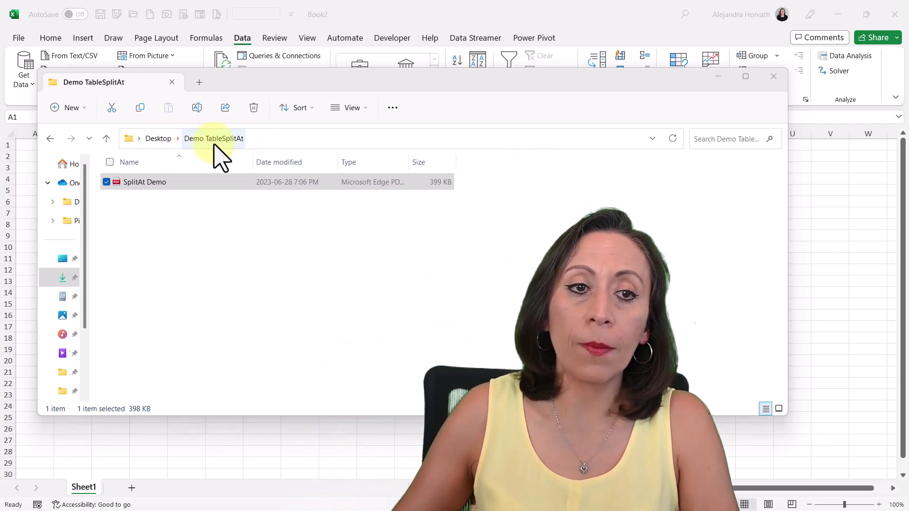
- Open SplitAt Demo.pdf from the Demo TableSplitAt folder in Edge
{"action": "left_click", "coordinate": [219, 193]}
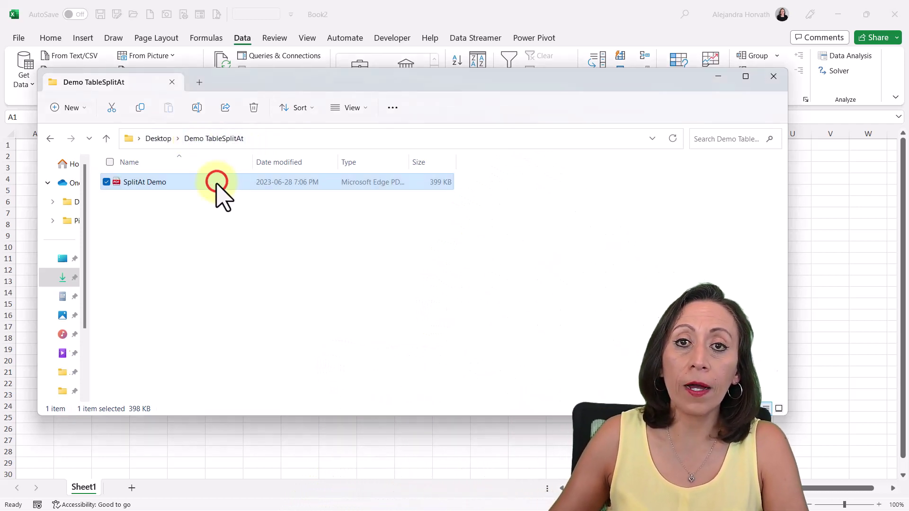
{"action": "double_click", "coordinate": [265, 181]}
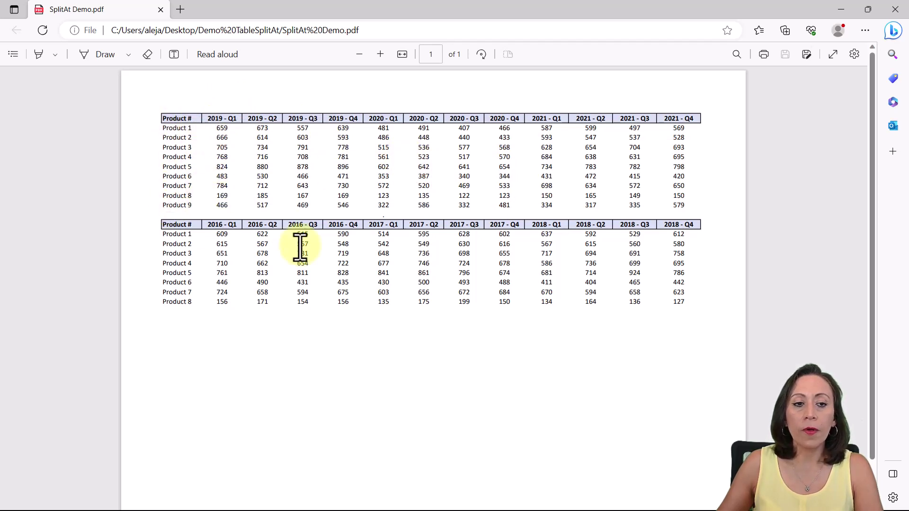
- Review both quarterly sales tables, from the 2016 - Q1 header to the 2021 - Q4 header
{"action": "left_click", "coordinate": [215, 225]}
{"action": "left_click", "coordinate": [674, 116]}
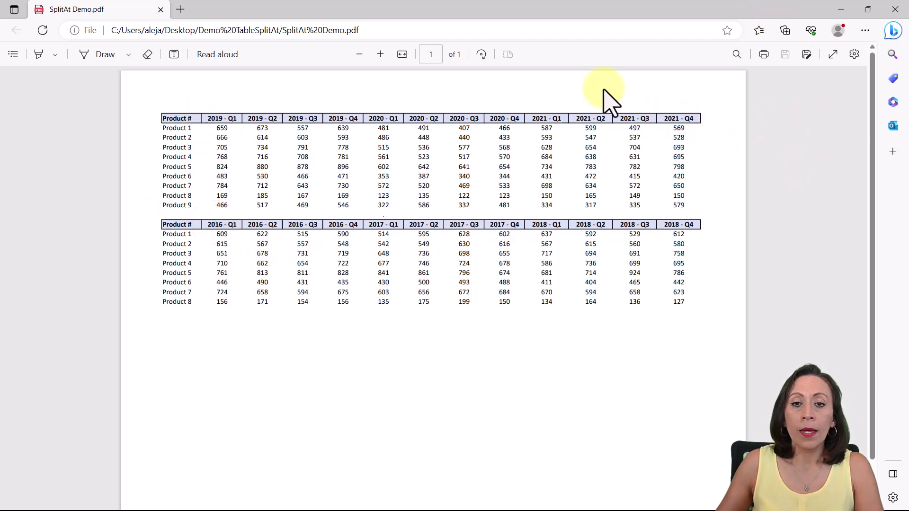
- Close the PDF, switch to Excel, and try Get Data > From File > From PDF, then cancel
{"action": "left_click", "coordinate": [894, 9]}
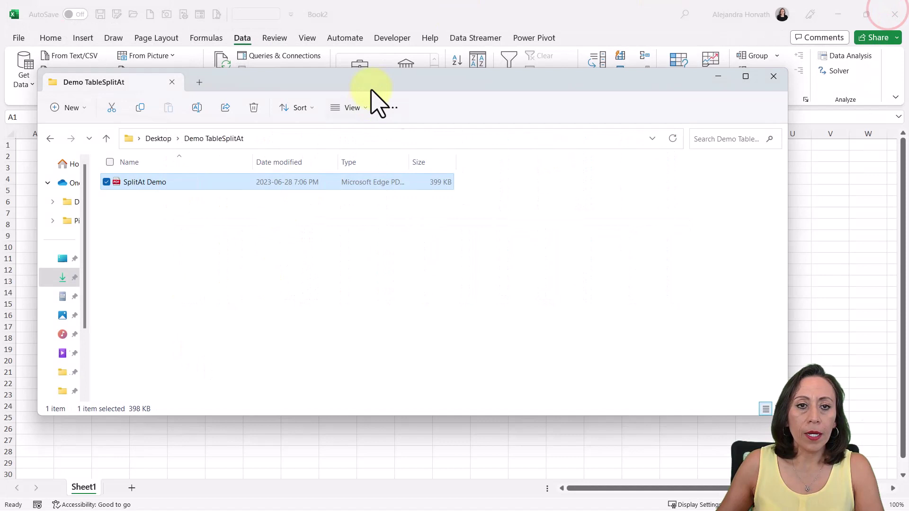
{"action": "left_click", "coordinate": [419, 9]}
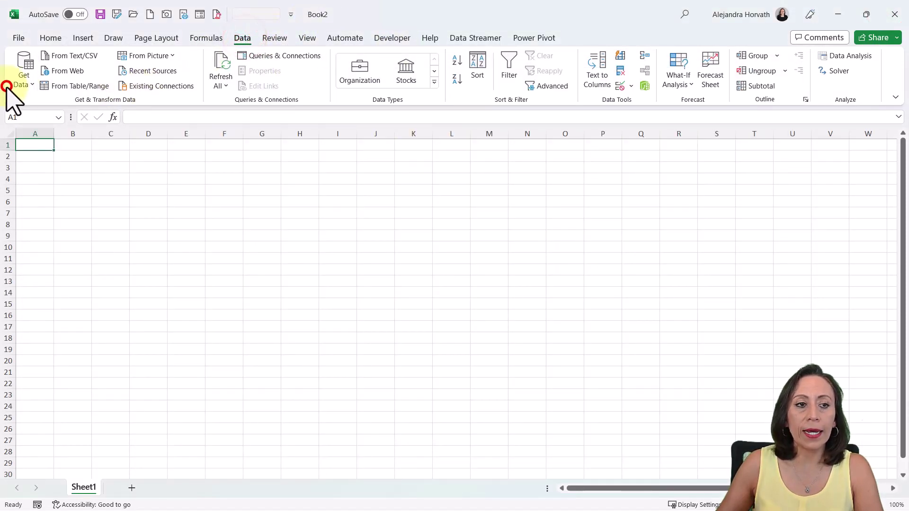
{"action": "left_click", "coordinate": [22, 81]}
{"action": "left_click", "coordinate": [38, 105]}
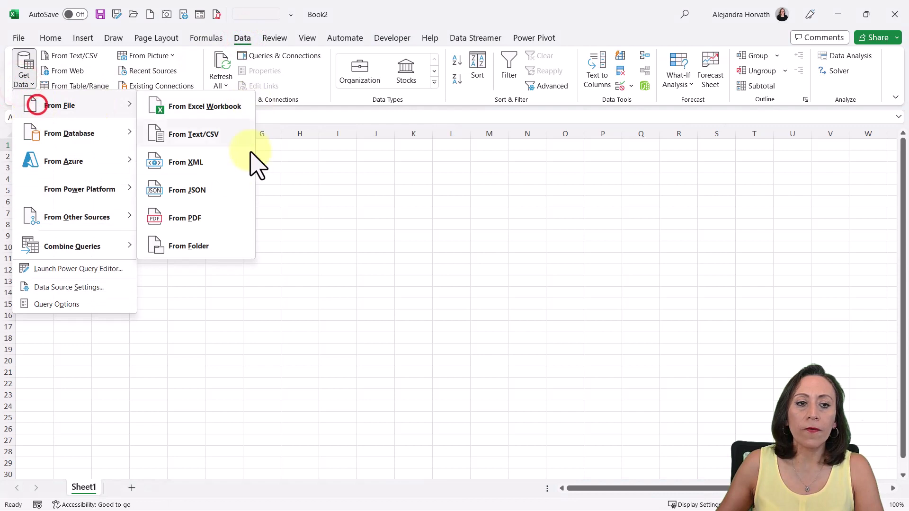
{"action": "left_click", "coordinate": [208, 218]}
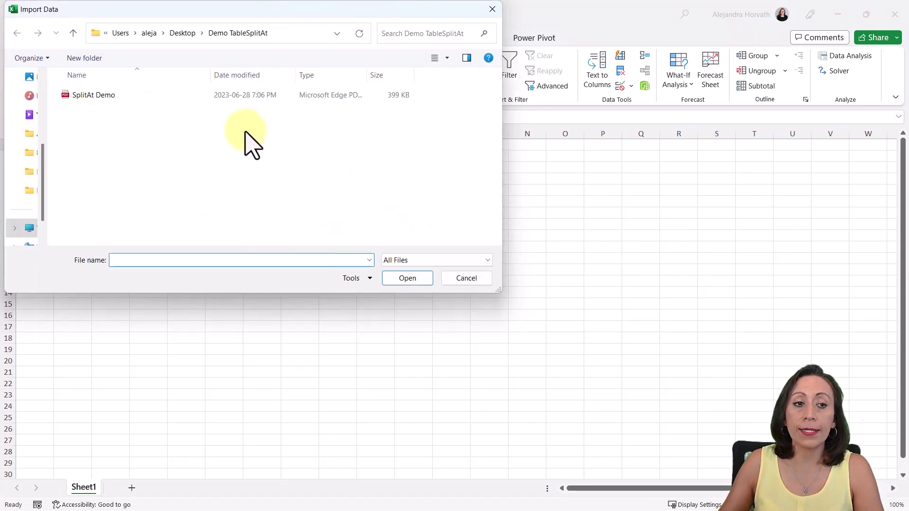
{"action": "left_click", "coordinate": [463, 279]}
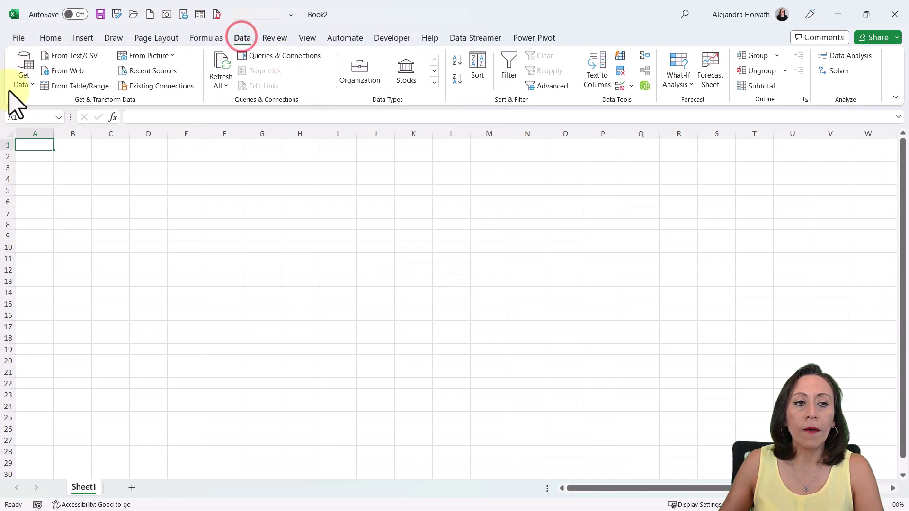
- Reopen Get Data > From File to show the file import options, including From Workbook
{"action": "left_click", "coordinate": [24, 85]}
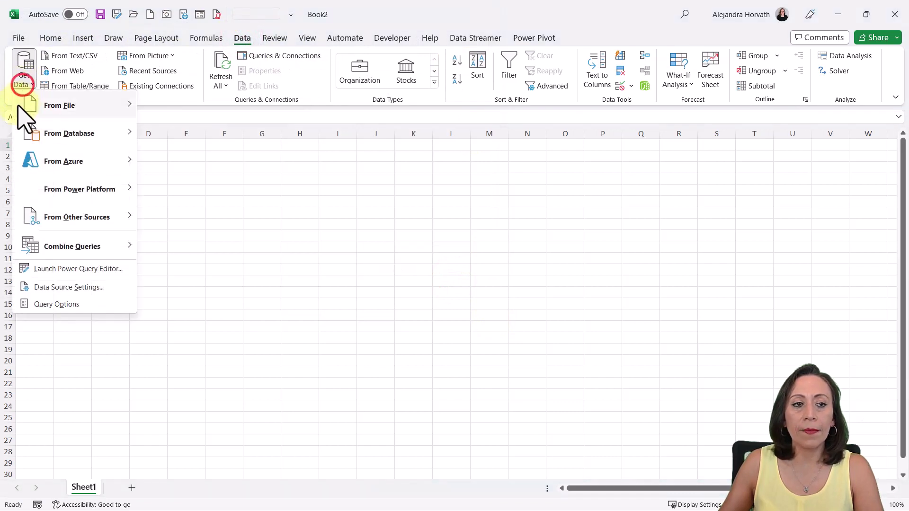
{"action": "mouse_move", "coordinate": [44, 106]}
{"action": "left_click", "coordinate": [233, 113]}
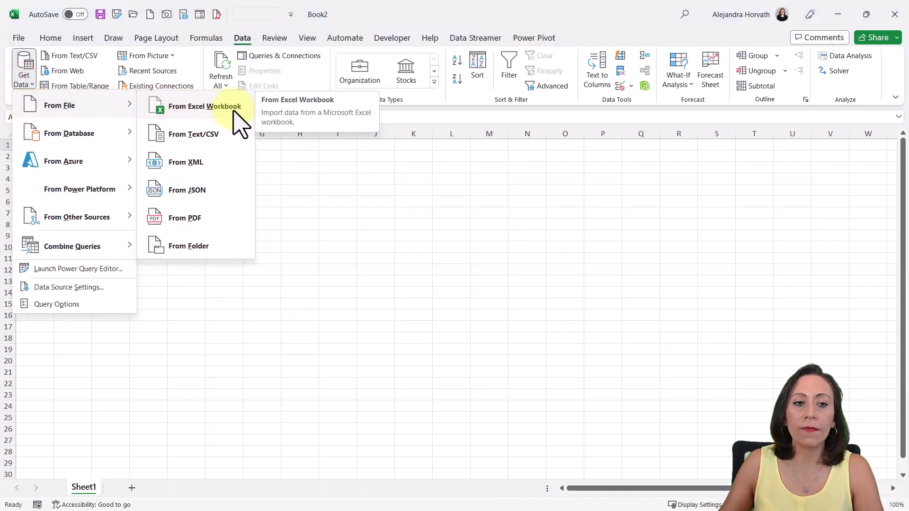
{"action": "left_click", "coordinate": [150, 62]}
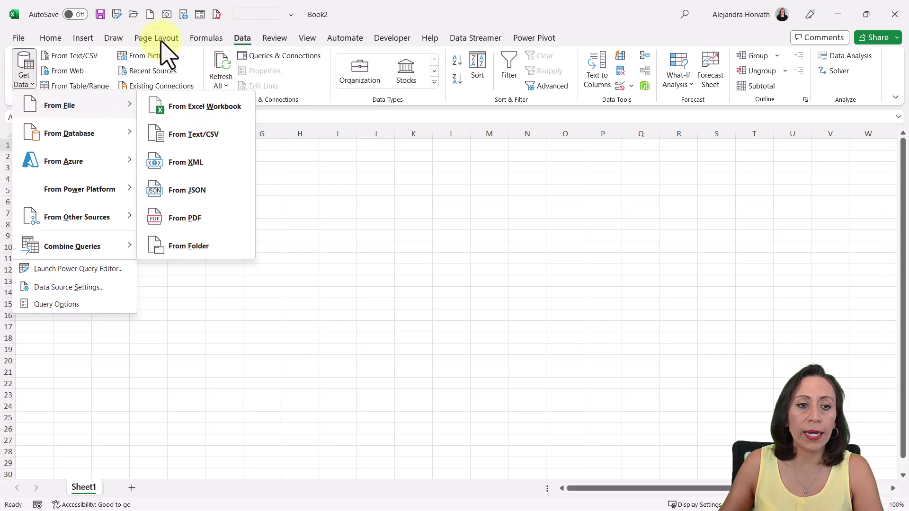
- Import SplitAt Demo via From Text/CSV using the All Files filter, opening Navigator
{"action": "left_click", "coordinate": [201, 137]}
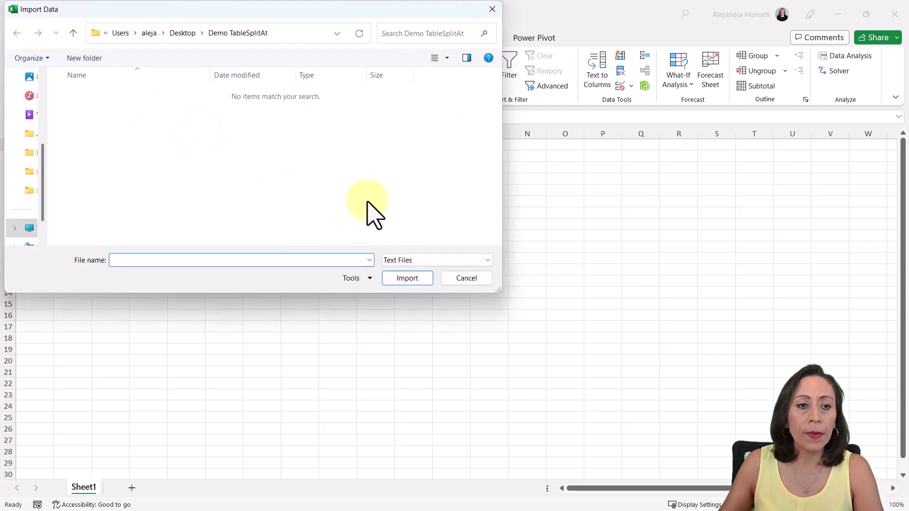
{"action": "left_click", "coordinate": [489, 260]}
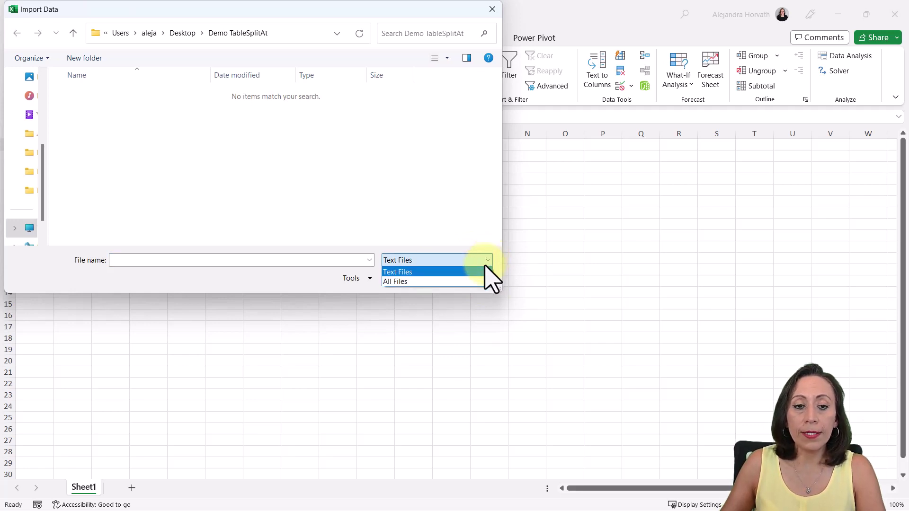
{"action": "left_click", "coordinate": [478, 281]}
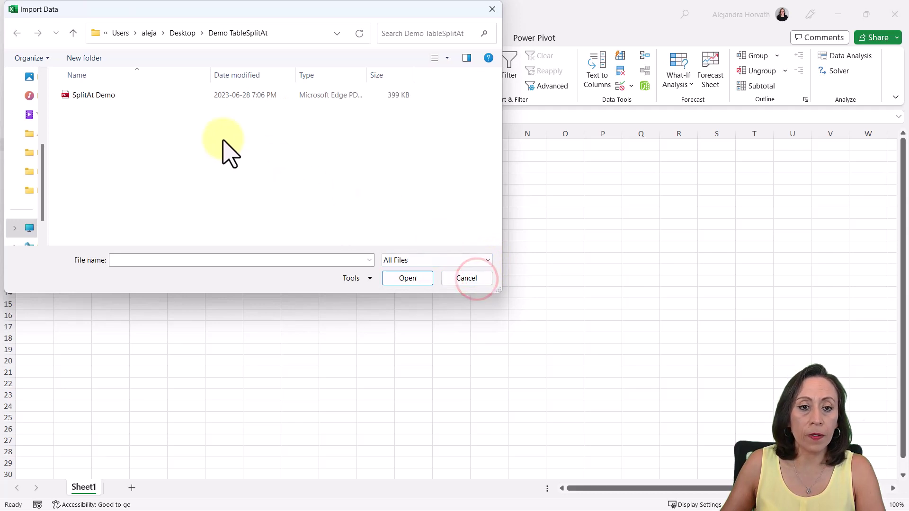
{"action": "left_click", "coordinate": [89, 95]}
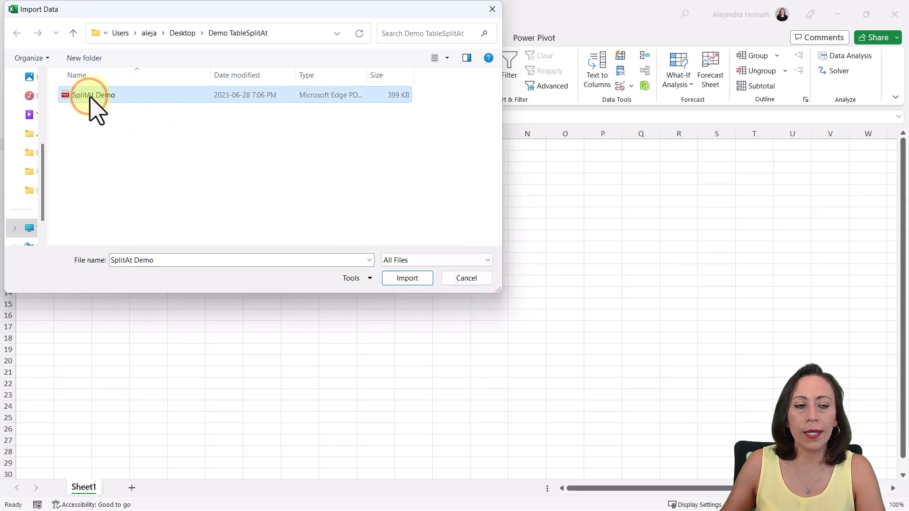
{"action": "double_click", "coordinate": [90, 95]}
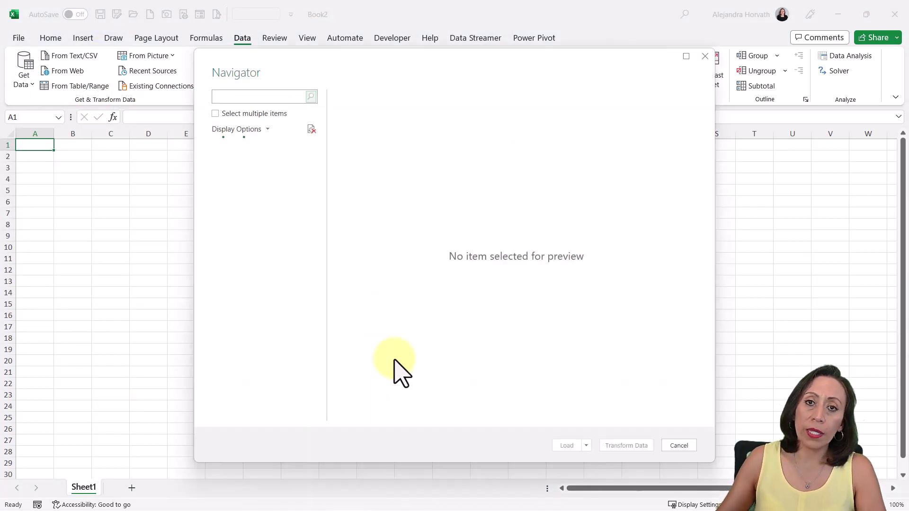
- Preview Table001 (Page 1) and Page001, then load Table001 (Page 1) into Power Query
{"action": "left_click", "coordinate": [267, 161]}
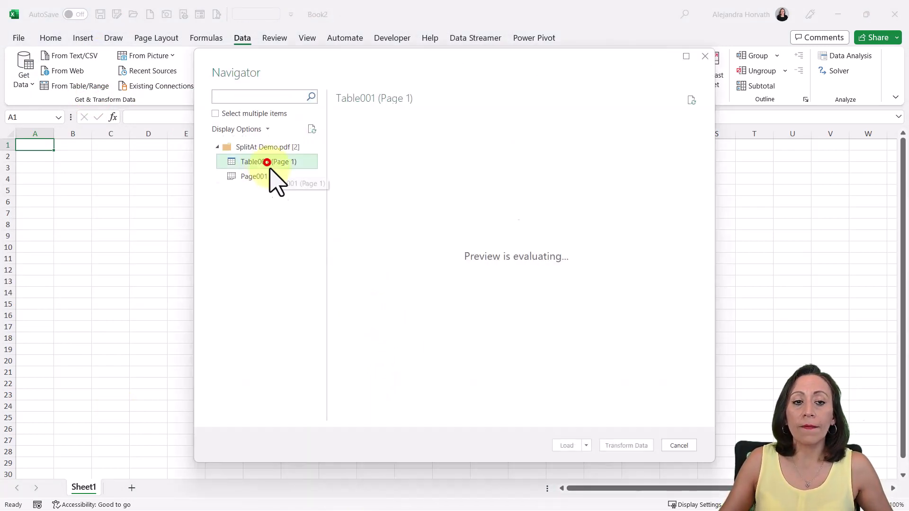
{"action": "left_click", "coordinate": [280, 177]}
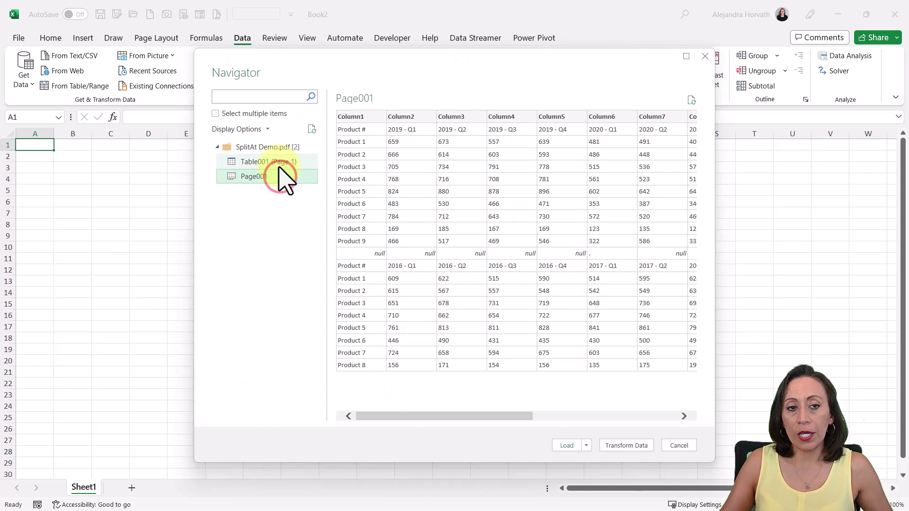
{"action": "left_click", "coordinate": [279, 162]}
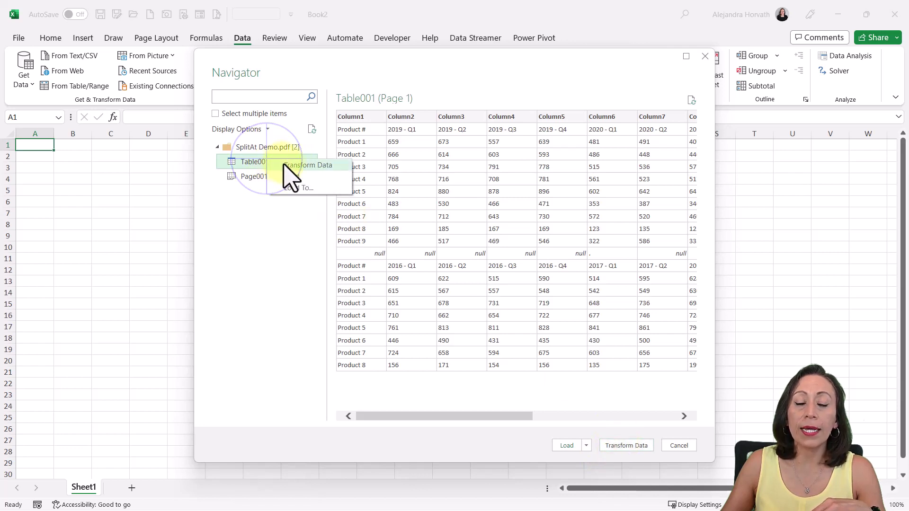
{"action": "double_click", "coordinate": [283, 163]}
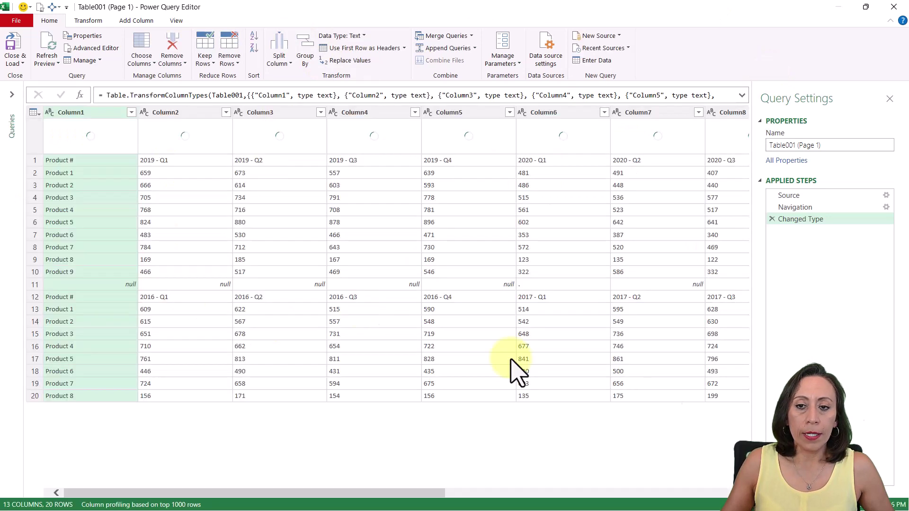
- Read the full Changed Type formula, zoom the editor in, and delete the Changed Type step
{"action": "left_click", "coordinate": [820, 219]}
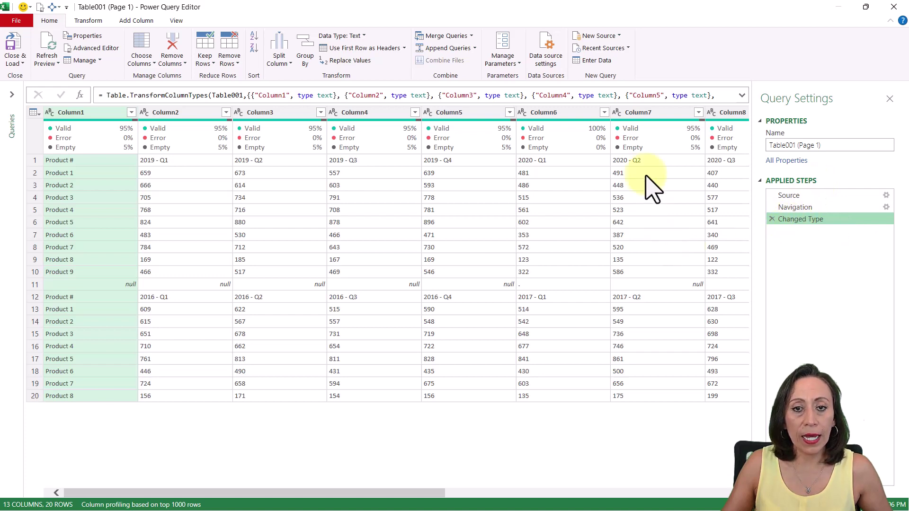
{"action": "left_click", "coordinate": [743, 95]}
{"action": "left_click", "coordinate": [742, 95]}
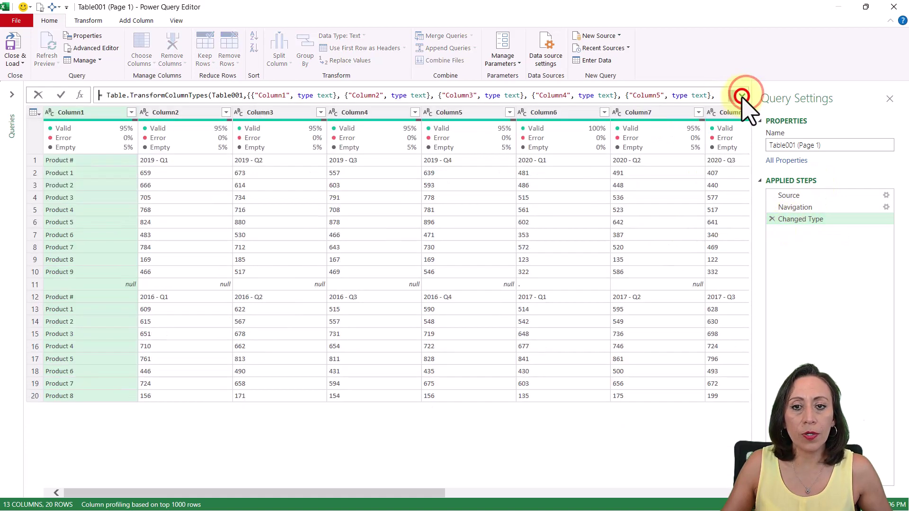
{"action": "left_click", "coordinate": [742, 95]}
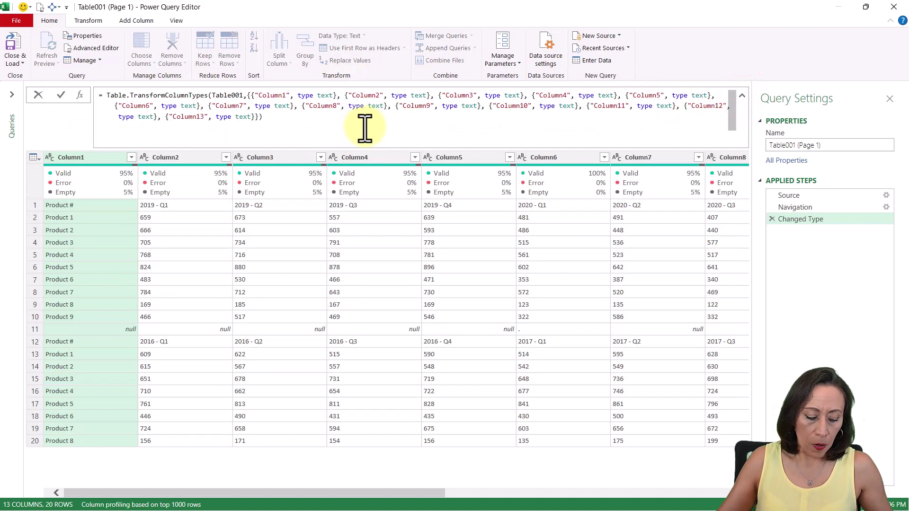
{"action": "key", "text": "ctrl+shift+equal"}
{"action": "key", "text": "ctrl+shift+equal"}
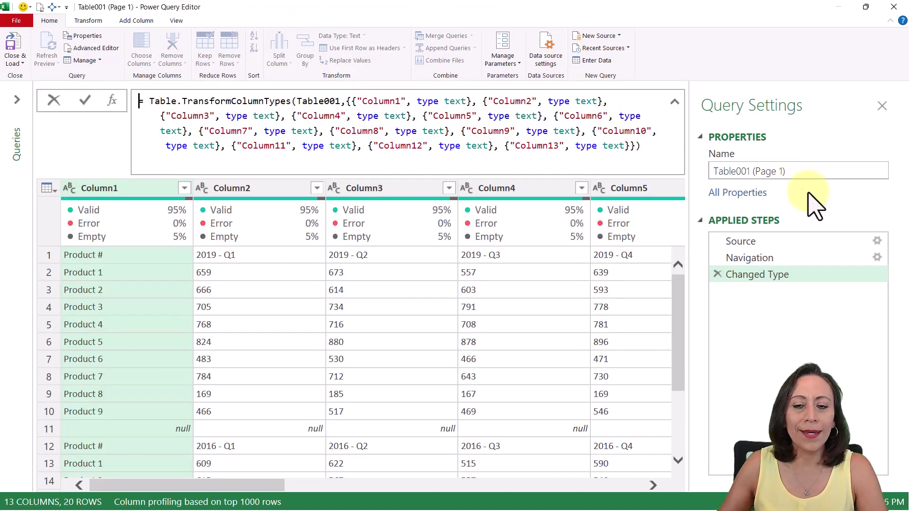
{"action": "left_click", "coordinate": [716, 275]}
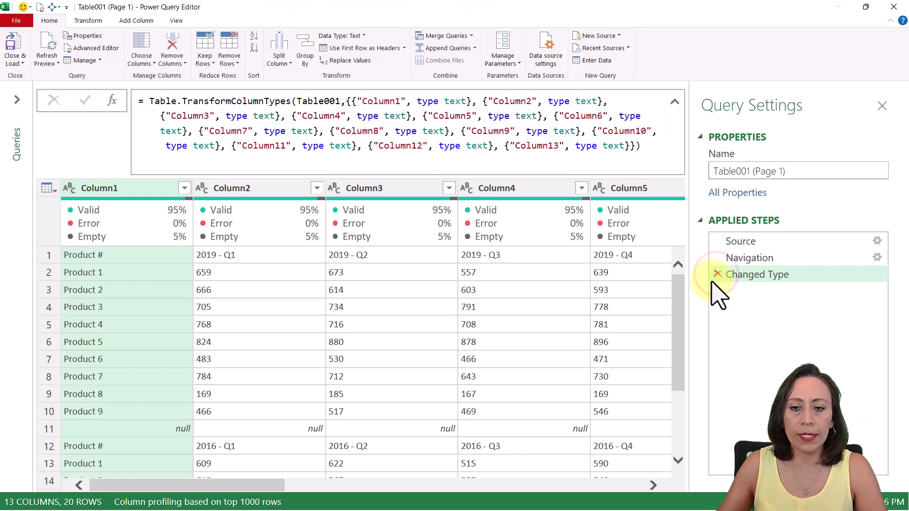
{"action": "left_click", "coordinate": [717, 274]}
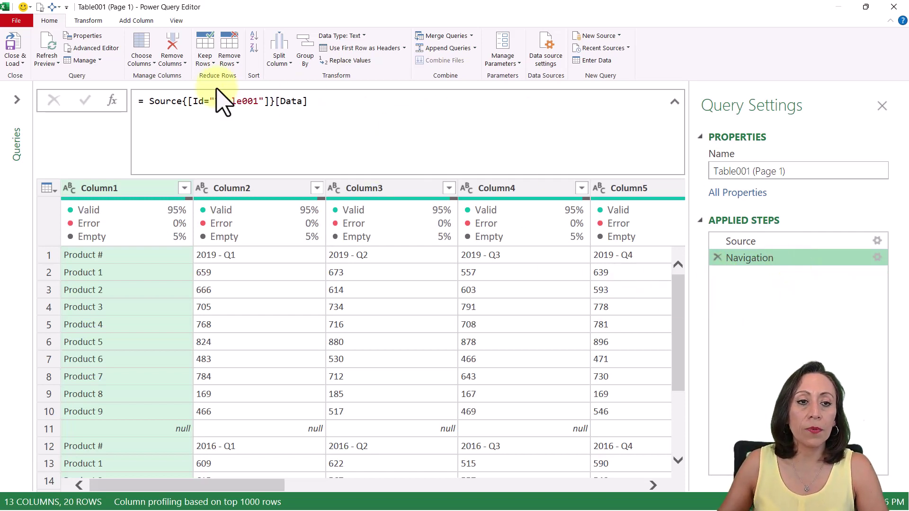
- Step from Source into Table001 so the Navigation step shows the 13-column, 20-row grid
{"action": "left_click_drag", "start_coordinate": [151, 102], "coordinate": [455, 144]}
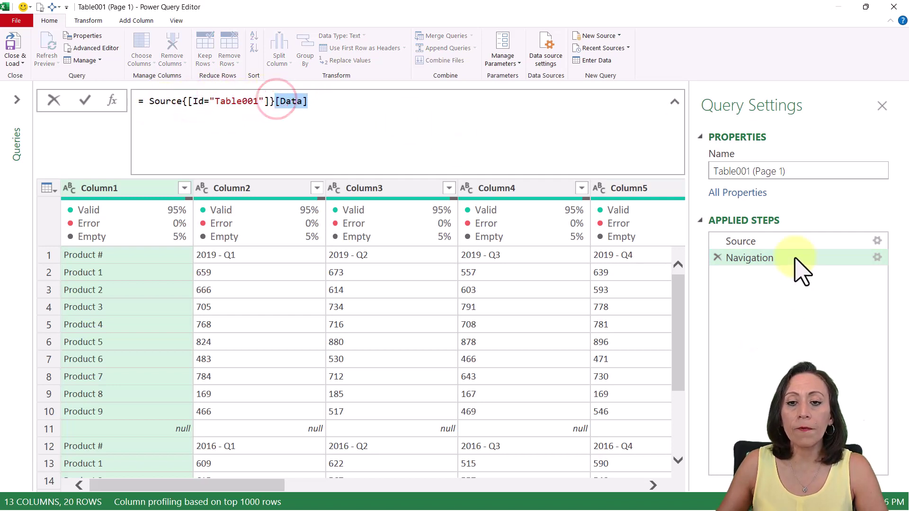
{"action": "left_click", "coordinate": [789, 242]}
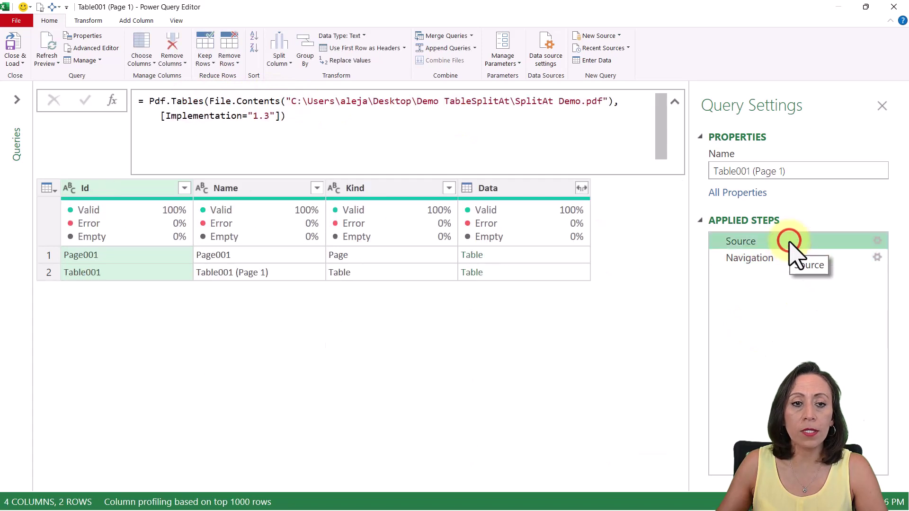
{"action": "left_click", "coordinate": [137, 273]}
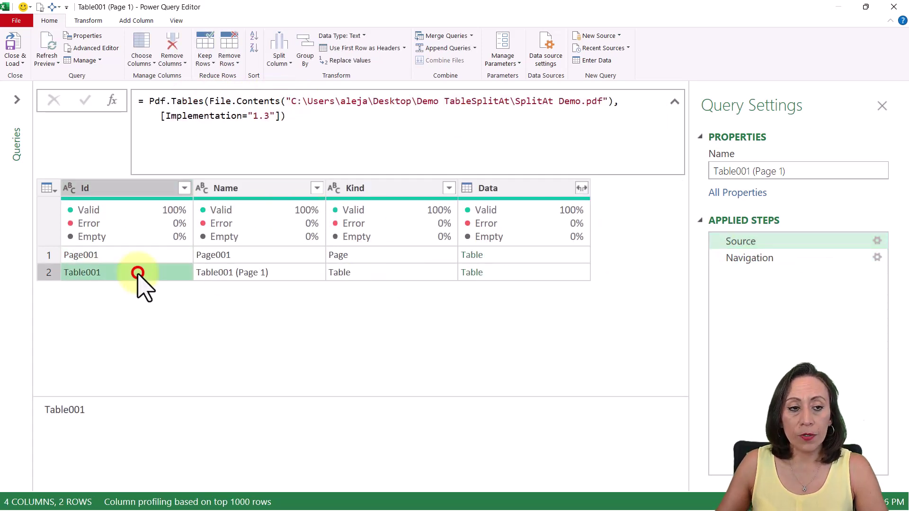
{"action": "left_click", "coordinate": [567, 275]}
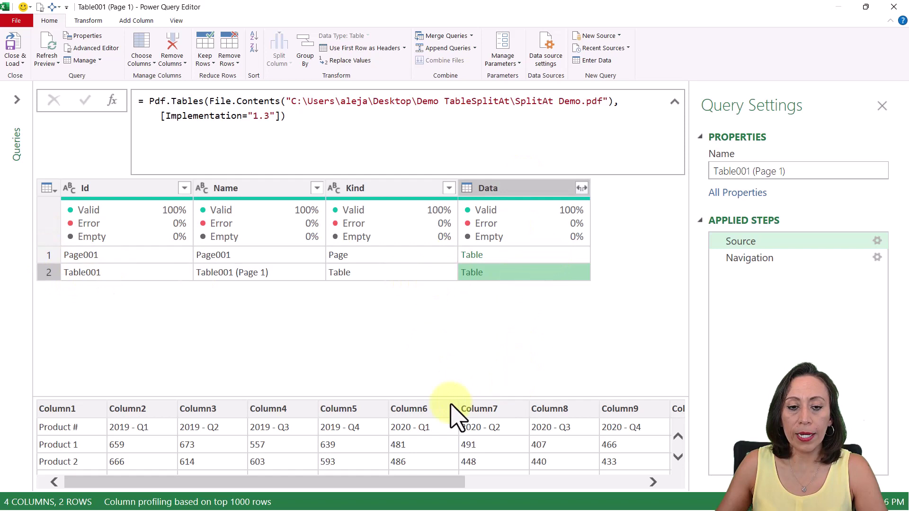
{"action": "left_click_drag", "start_coordinate": [459, 397], "coordinate": [467, 330]}
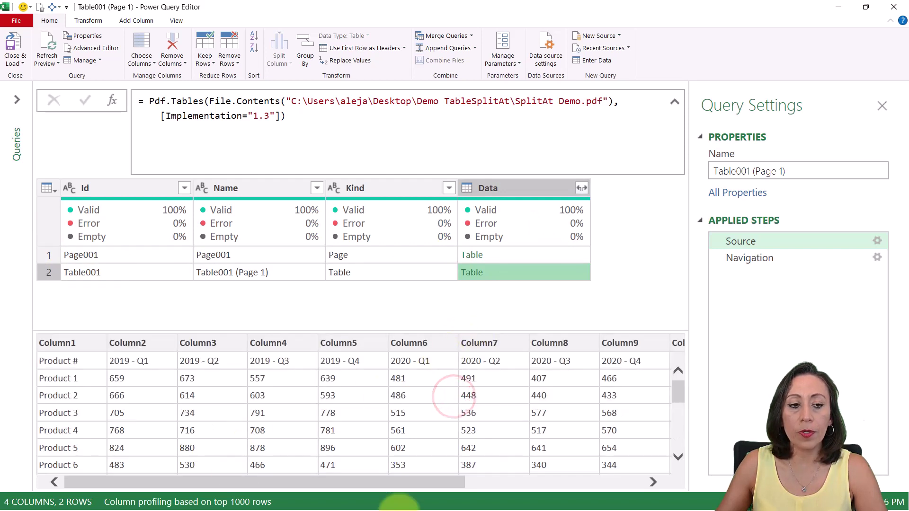
{"action": "left_click", "coordinate": [760, 269]}
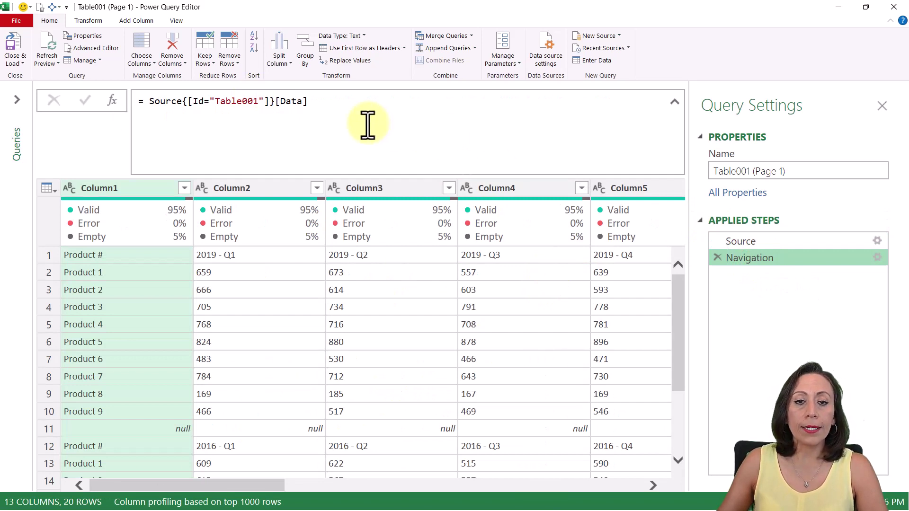
- Rename the Table001 (Page 1) query to 'Demo' in the Queries pane, then collapse the pane
{"action": "left_click", "coordinate": [675, 102]}
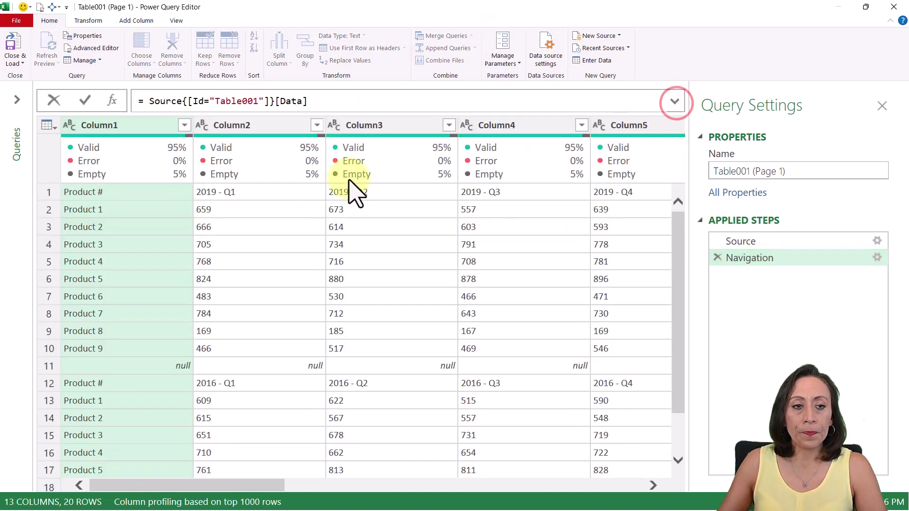
{"action": "left_click", "coordinate": [19, 98]}
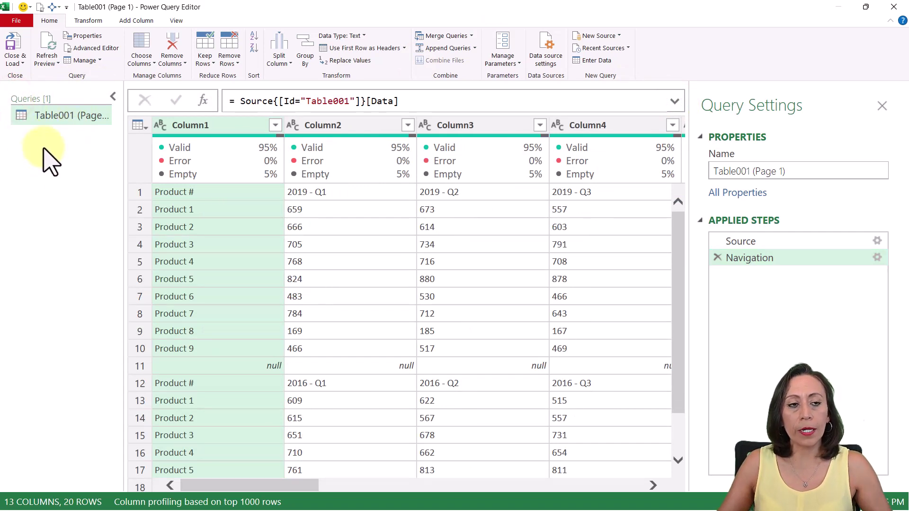
{"action": "double_click", "coordinate": [47, 115]}
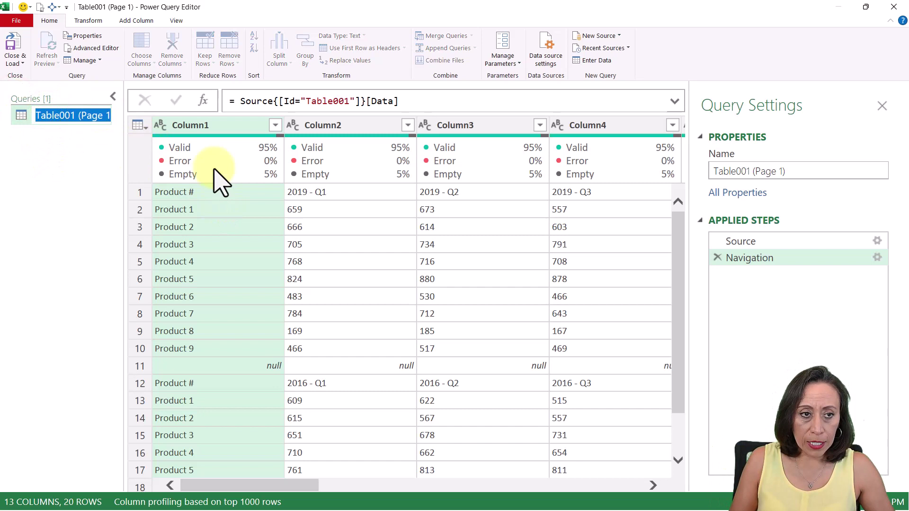
{"action": "key", "text": "Return"}
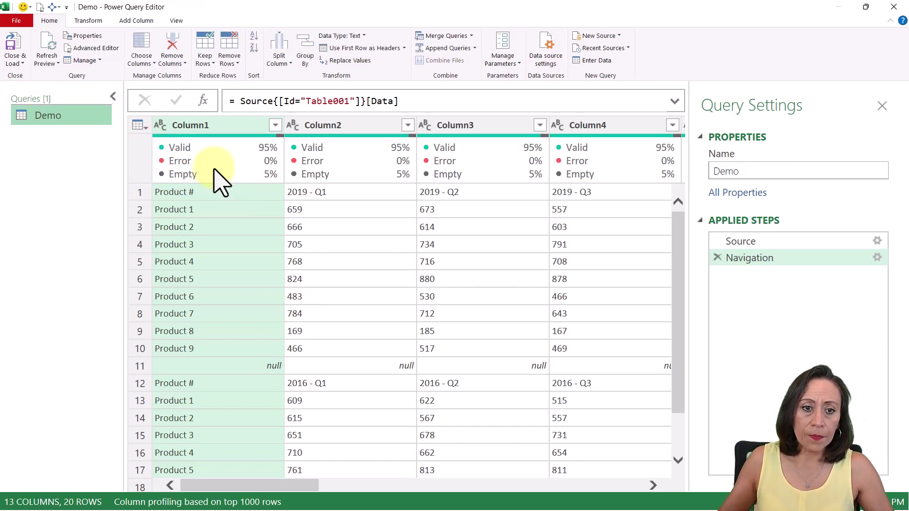
{"action": "left_click", "coordinate": [113, 97]}
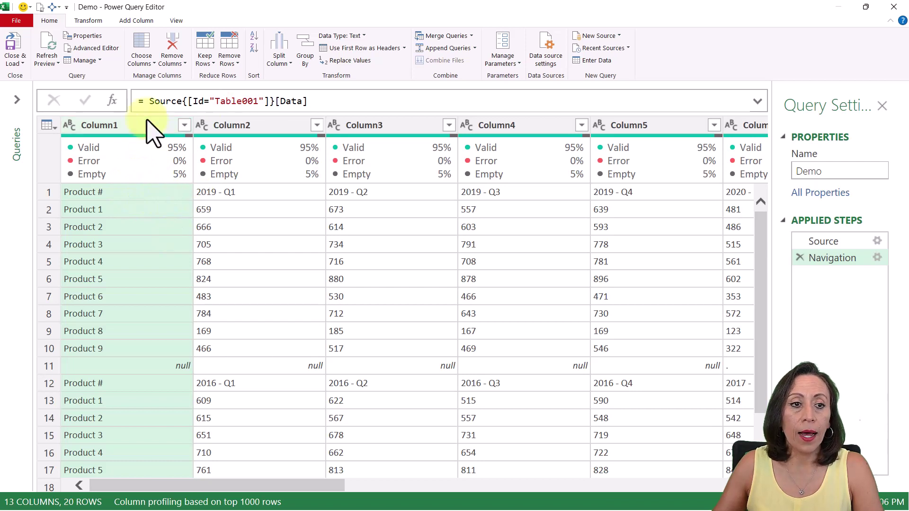
- Add a custom step and start the formula = Table.Split(Table001, via autocomplete
{"action": "left_click", "coordinate": [111, 99]}
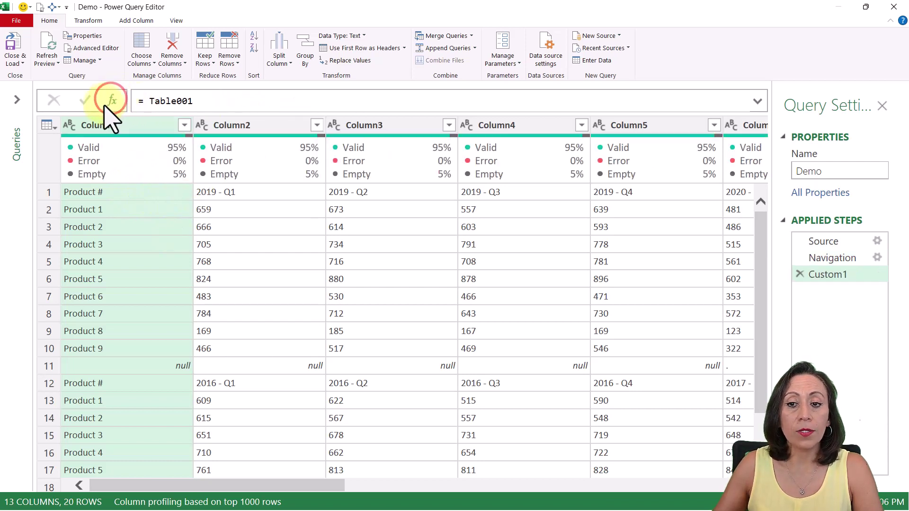
{"action": "left_click", "coordinate": [143, 100]}
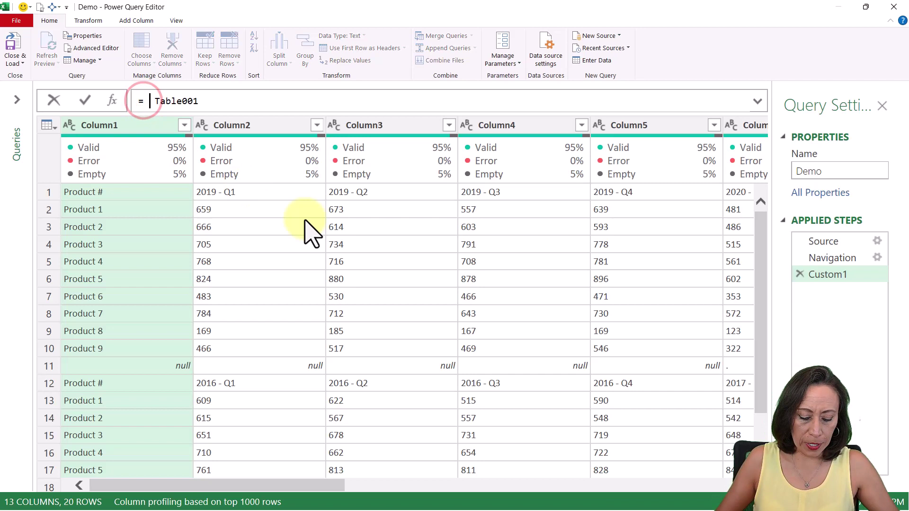
{"action": "type", "text": "tab"}
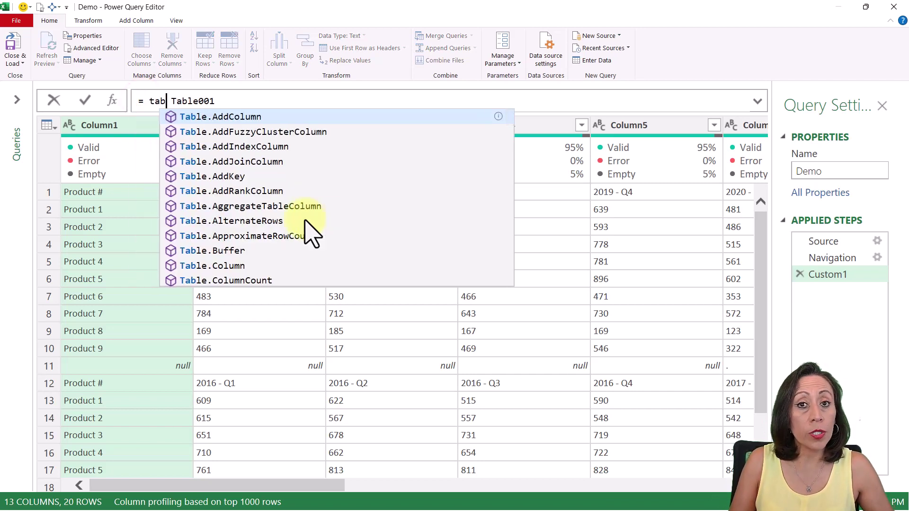
{"action": "type", "text": "spl"}
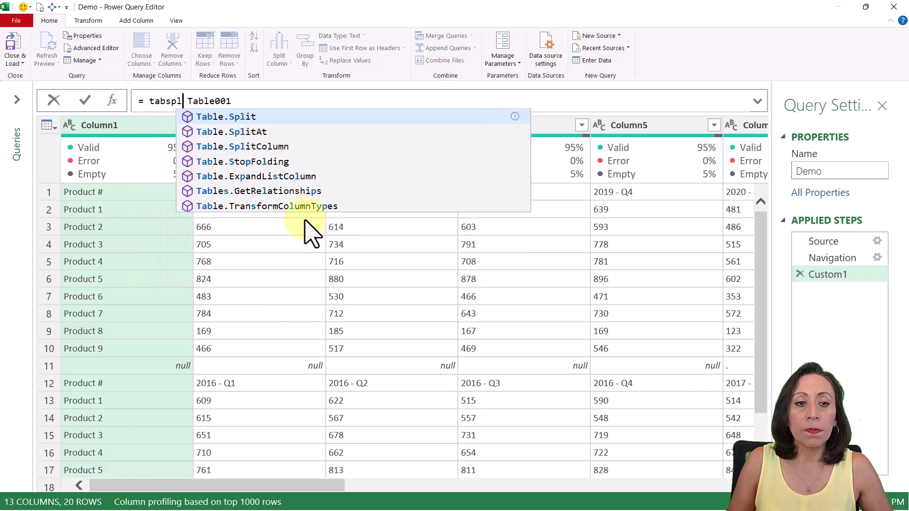
{"action": "key", "text": "Tab"}
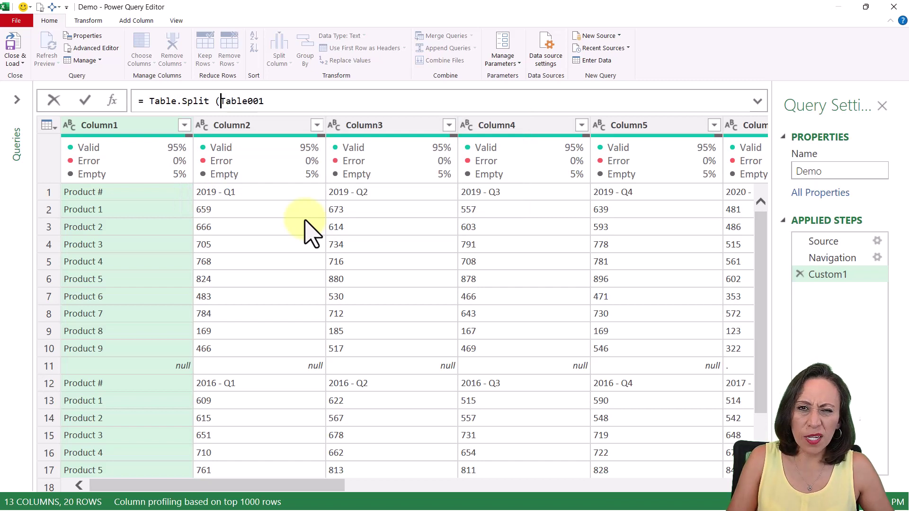
{"action": "key", "text": "End"}
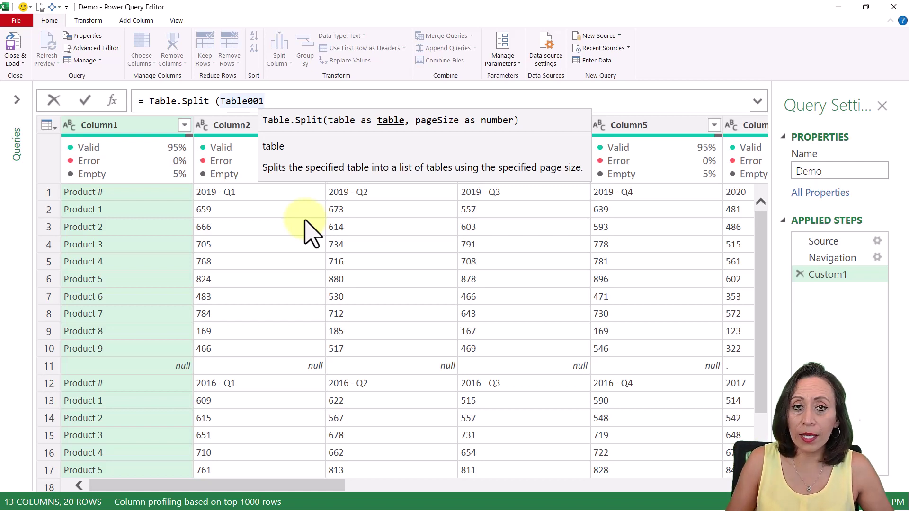
{"action": "type", "text": ","}
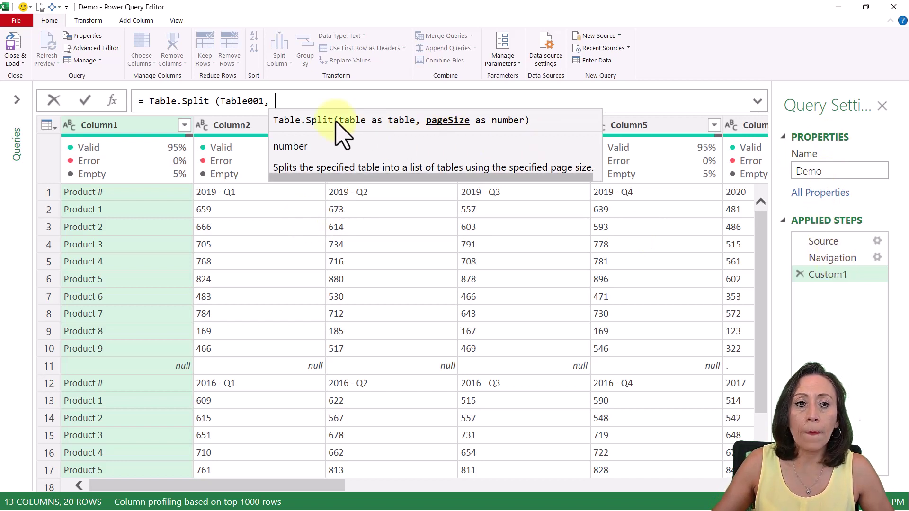
- Highlight the Table001 argument in the Table.Split formula to point it out
{"action": "left_click", "coordinate": [219, 100]}
{"action": "left_click_drag", "start_coordinate": [219, 101], "coordinate": [258, 100]}
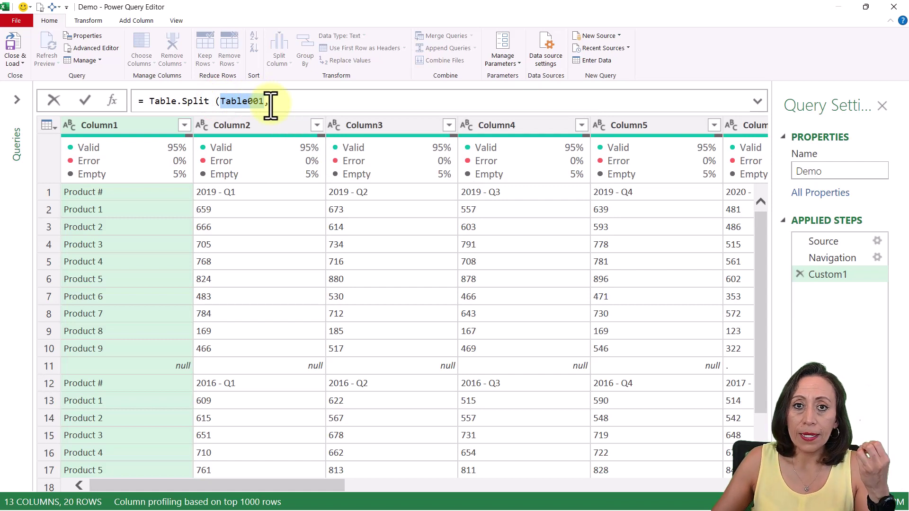
{"action": "left_click", "coordinate": [322, 104]}
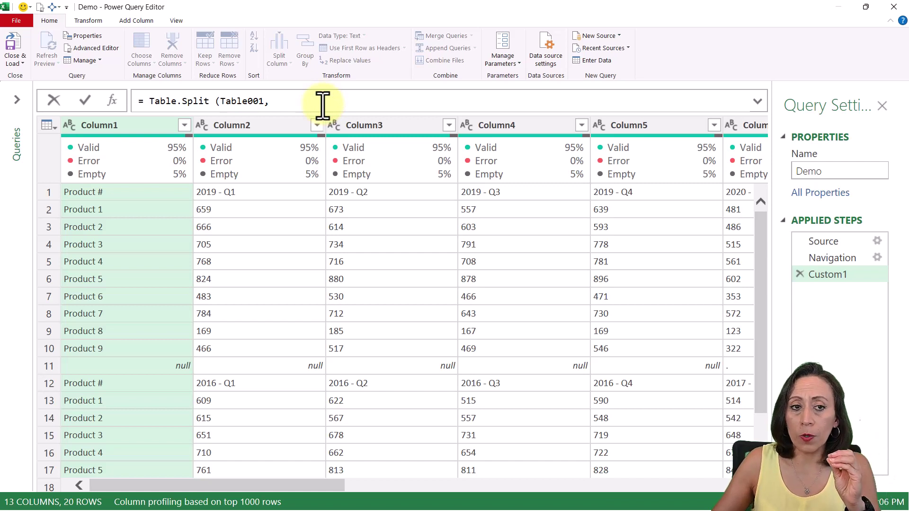
{"action": "left_click", "coordinate": [262, 100]}
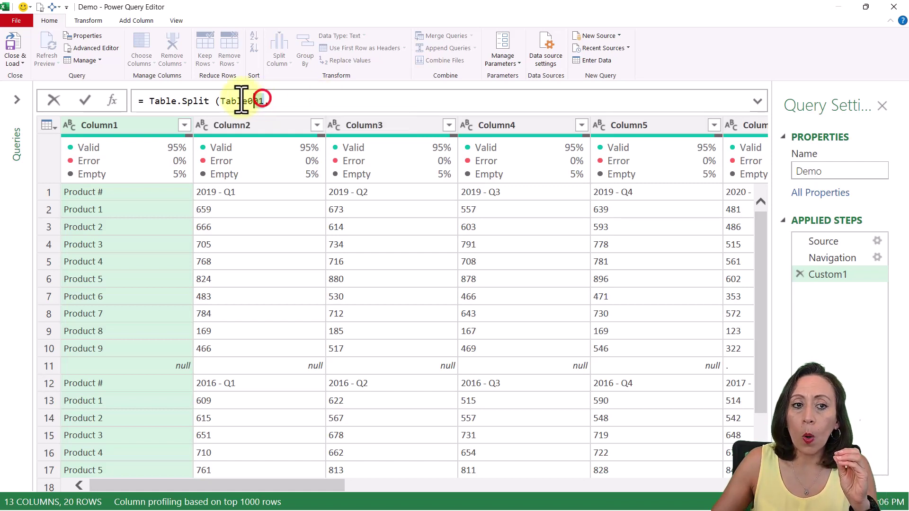
{"action": "double_click", "coordinate": [241, 100]}
{"action": "left_click", "coordinate": [282, 101]}
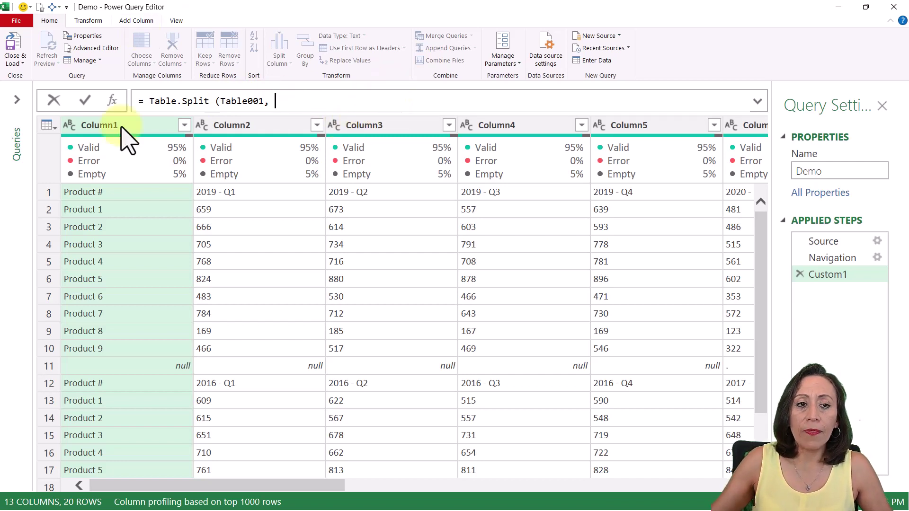
{"action": "mouse_move", "coordinate": [178, 101]}
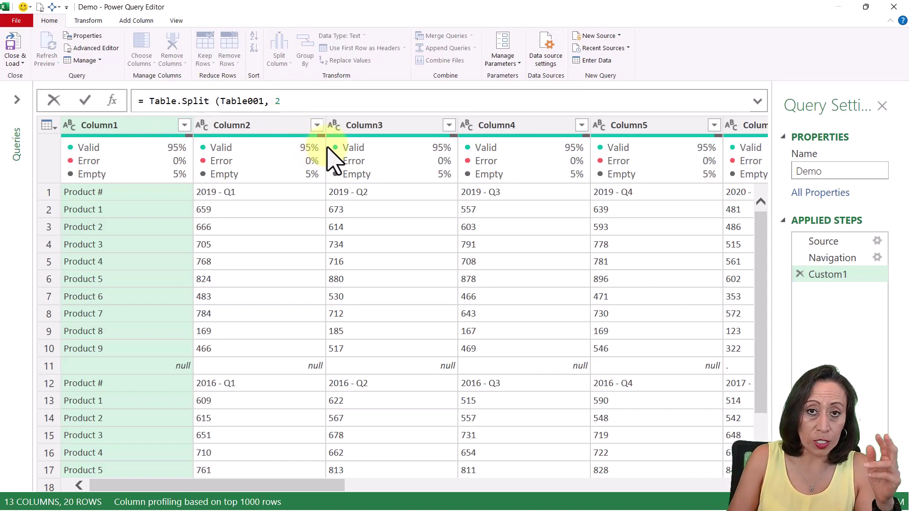
{"action": "key", "text": "Return"}
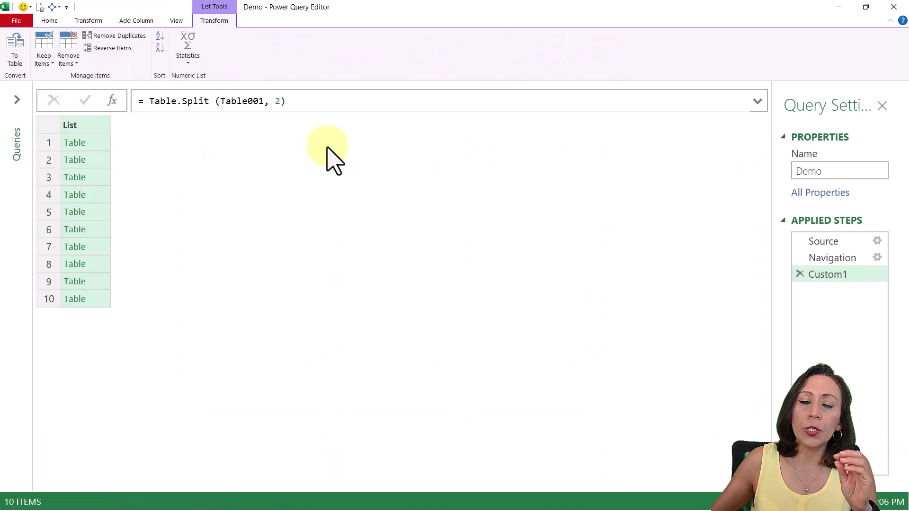
{"action": "left_click", "coordinate": [96, 142]}
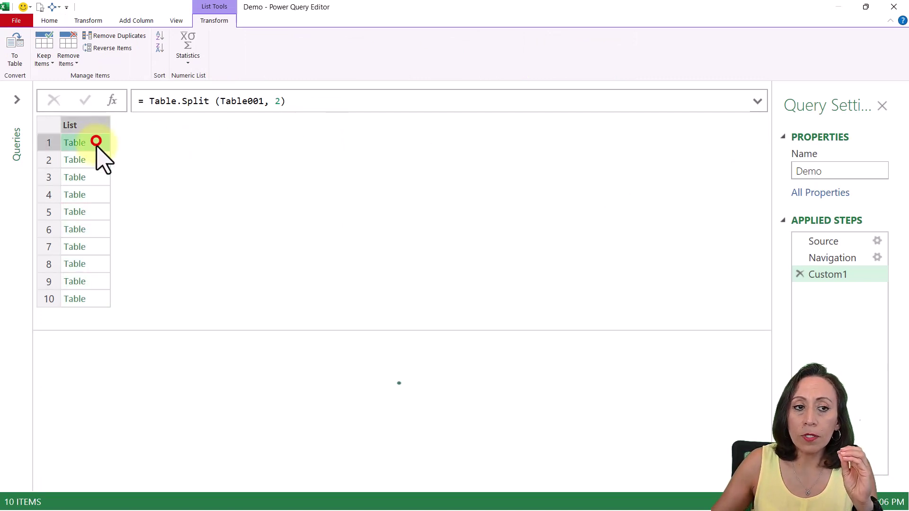
{"action": "left_click", "coordinate": [95, 160]}
{"action": "left_click", "coordinate": [97, 178]}
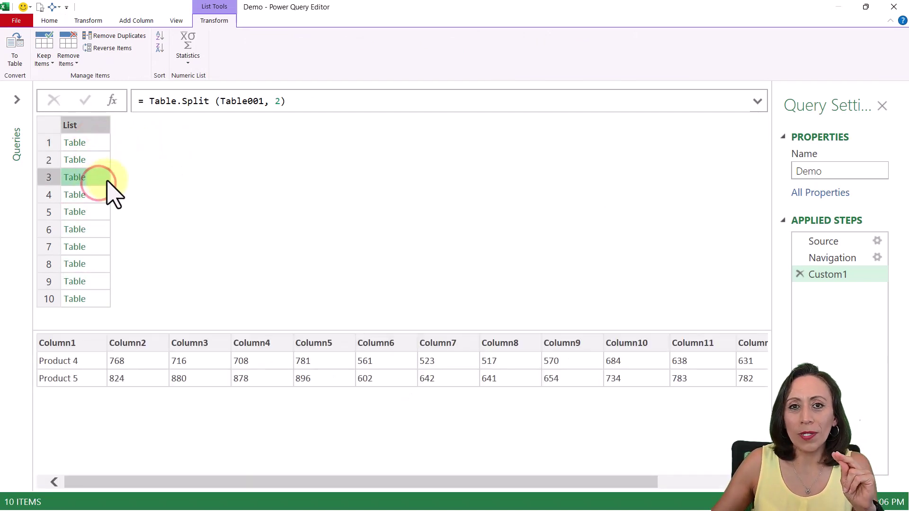
{"action": "left_click", "coordinate": [104, 194]}
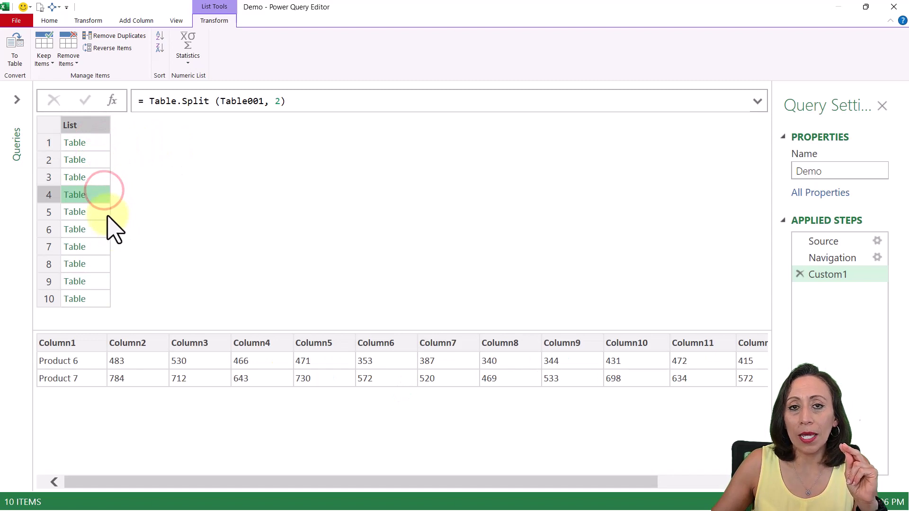
{"action": "left_click", "coordinate": [104, 212]}
{"action": "left_click", "coordinate": [102, 295]}
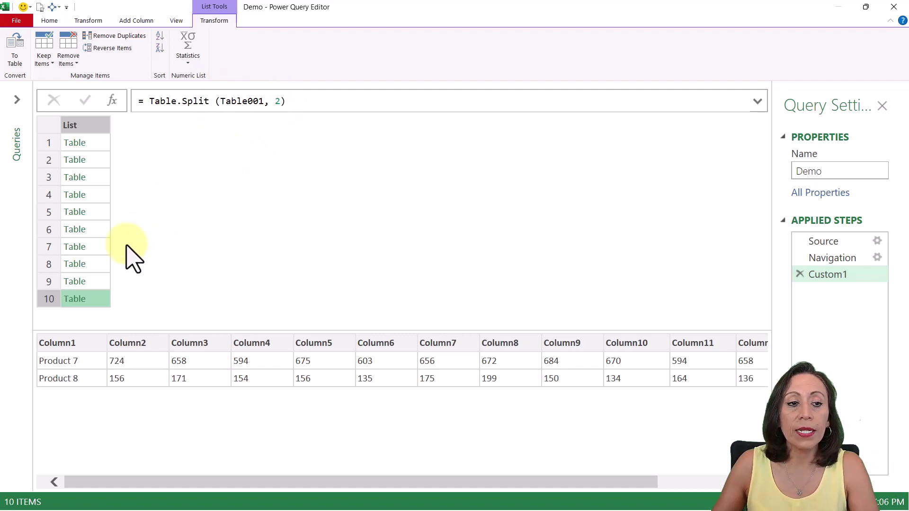
{"action": "left_click", "coordinate": [104, 231]}
{"action": "left_click", "coordinate": [105, 213]}
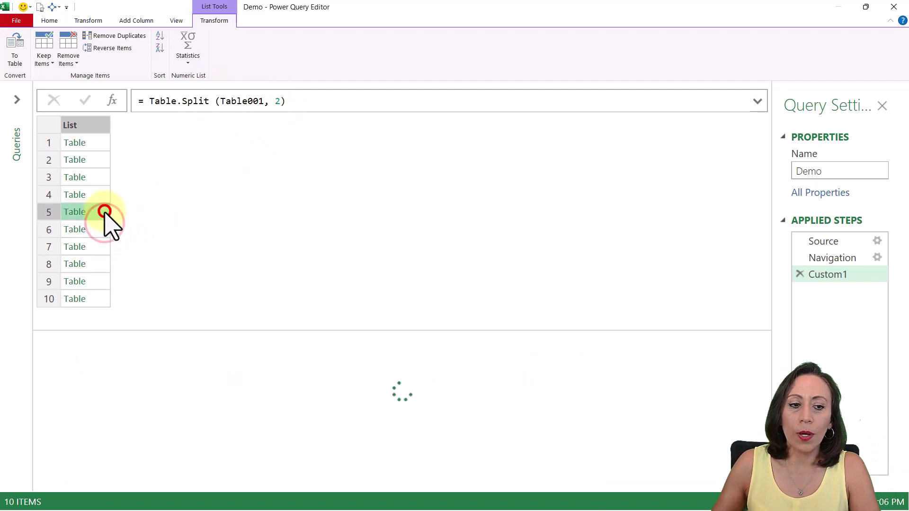
{"action": "left_click", "coordinate": [97, 230]}
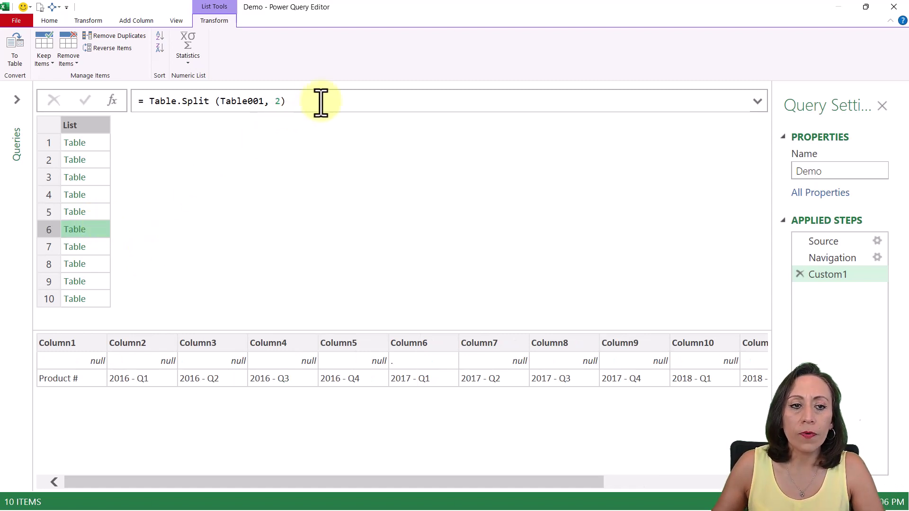
- Replace the Table.Split step with a new custom step = Table.SplitAt(Table001, 2)
{"action": "left_click", "coordinate": [800, 275]}
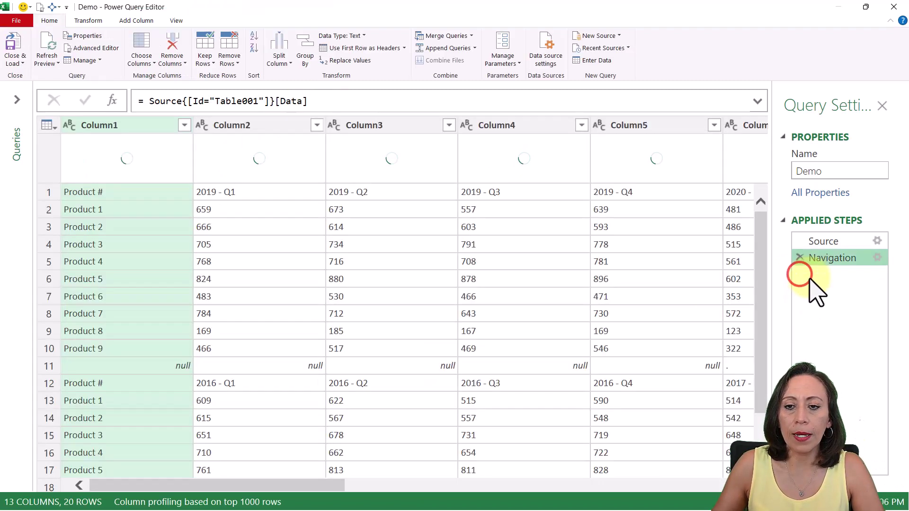
{"action": "left_click", "coordinate": [112, 100]}
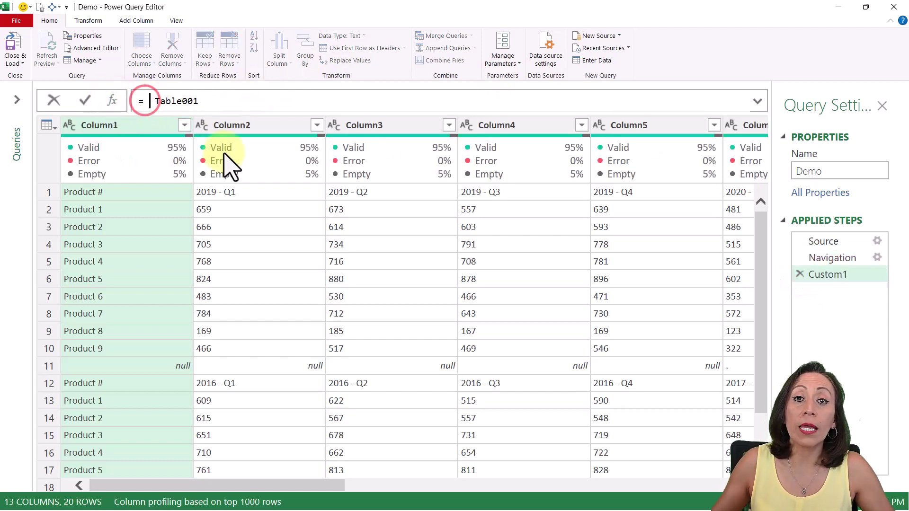
{"action": "type", "text": "tab"}
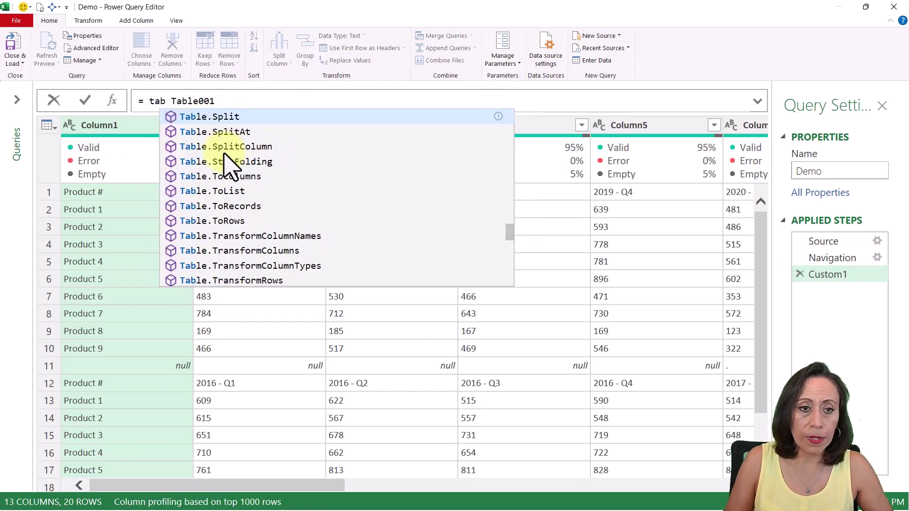
{"action": "key", "text": "Down"}
{"action": "key", "text": "Tab"}
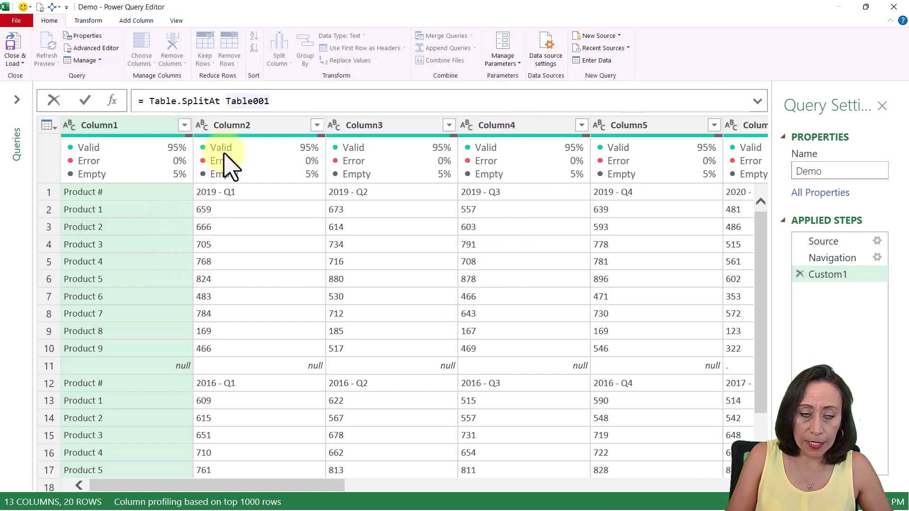
{"action": "type", "text": "("}
{"action": "key", "text": "End"}
{"action": "type", "text": ","}
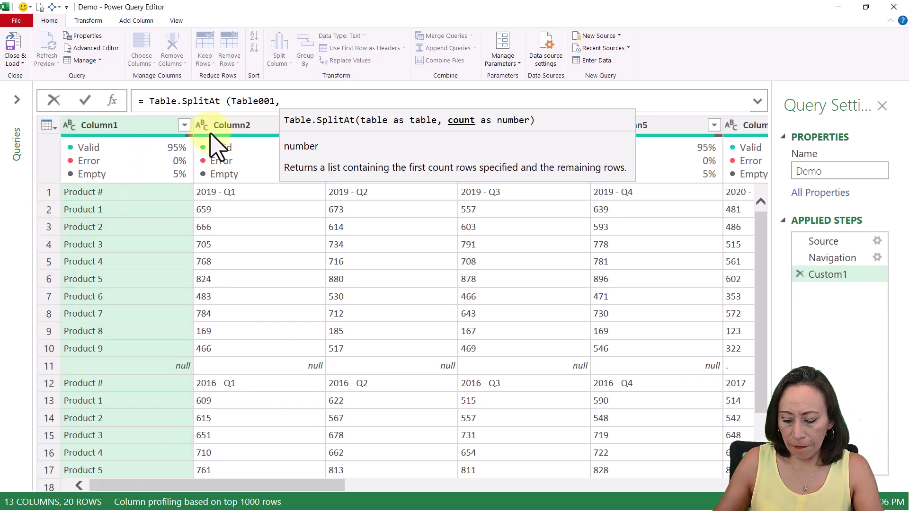
{"action": "type", "text": "2"}
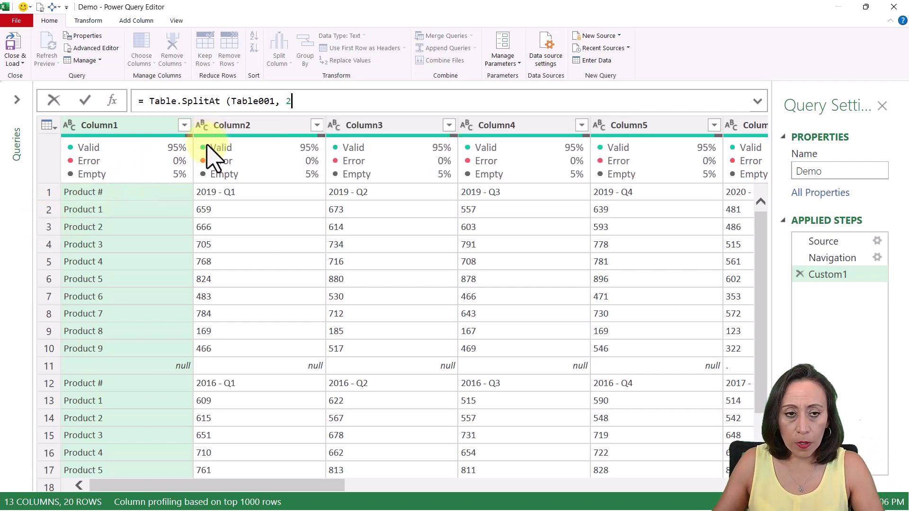
{"action": "type", "text": ")"}
- Commit the split at 2 rows, compare both resulting tables, then view the original Navigation table
{"action": "key", "text": "Return"}
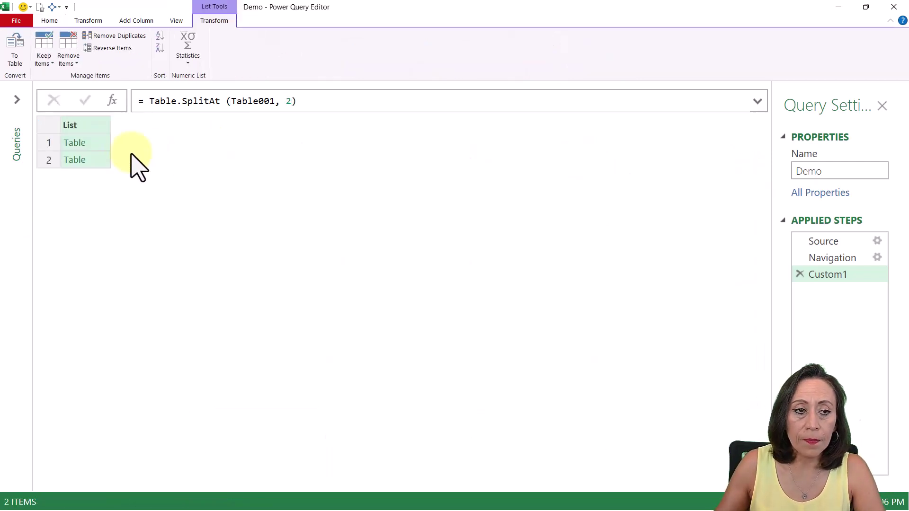
{"action": "left_click", "coordinate": [97, 140]}
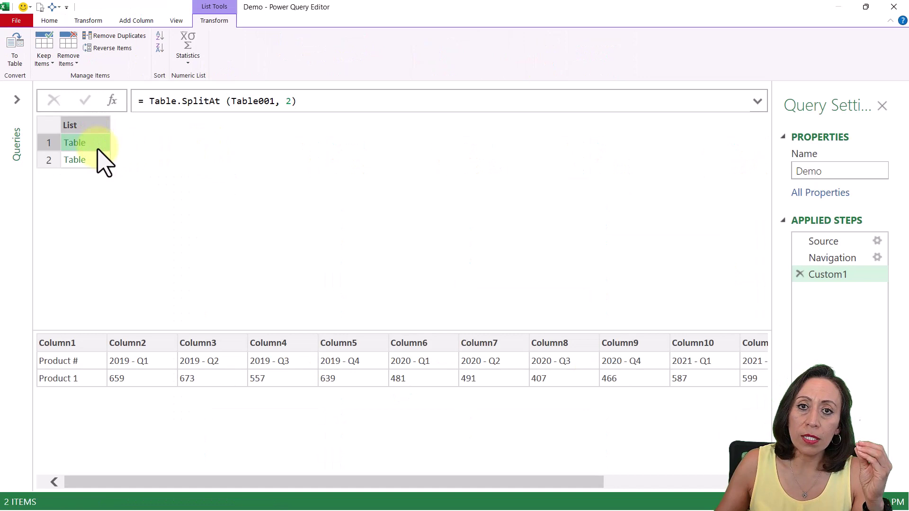
{"action": "left_click_drag", "start_coordinate": [209, 331], "coordinate": [248, 271]}
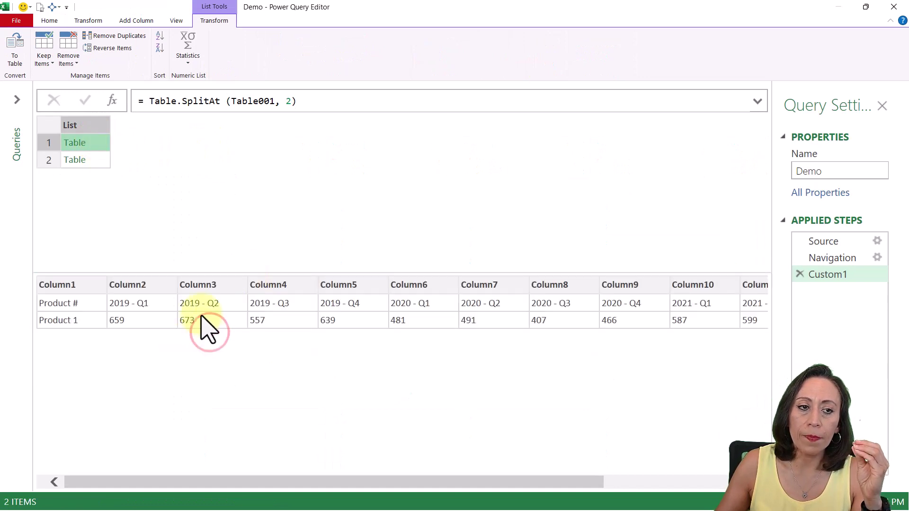
{"action": "left_click", "coordinate": [101, 162]}
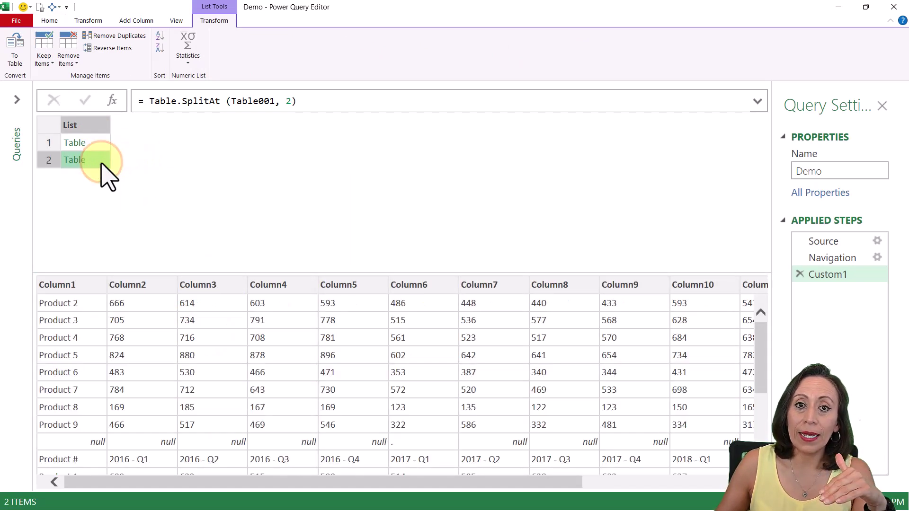
{"action": "left_click_drag", "start_coordinate": [205, 265], "coordinate": [218, 211]}
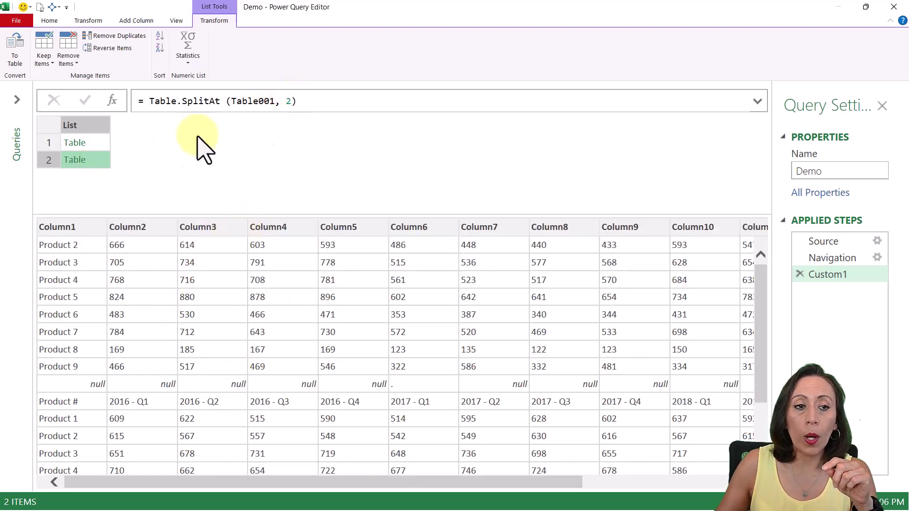
{"action": "left_click", "coordinate": [833, 260]}
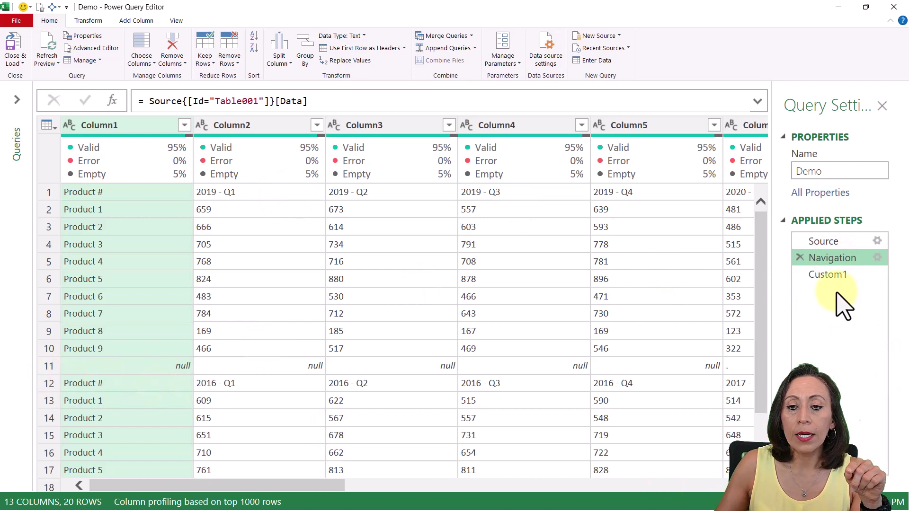
- Change the Custom1 Table.SplitAt row count from 2 to 11
{"action": "left_click", "coordinate": [837, 276]}
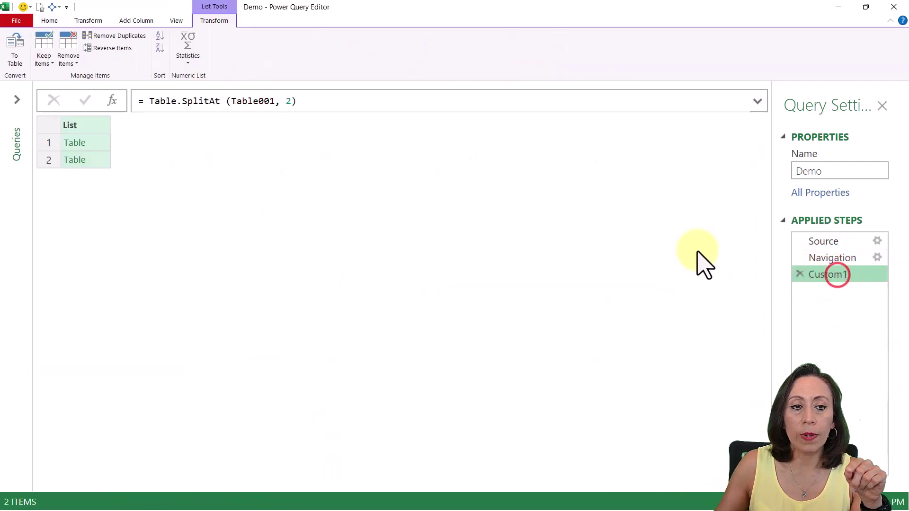
{"action": "left_click", "coordinate": [287, 101]}
{"action": "key", "text": "Delete"}
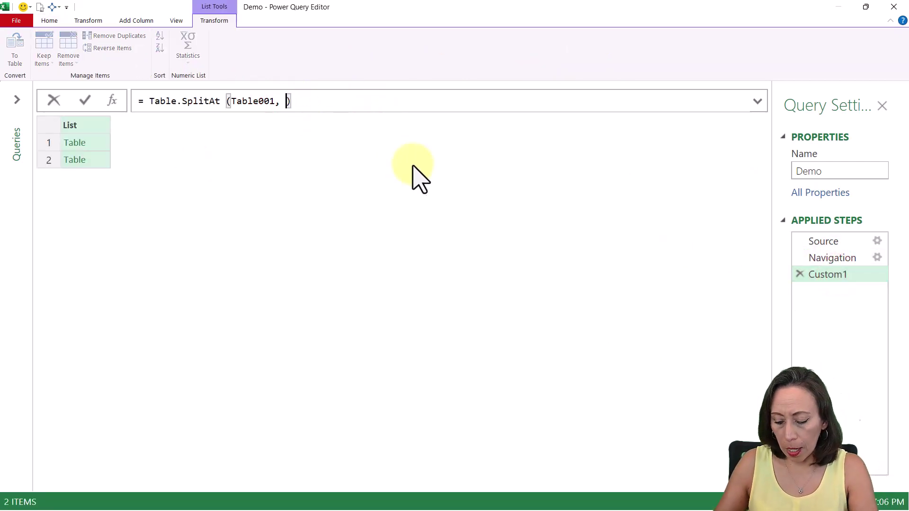
{"action": "type", "text": "11"}
{"action": "key", "text": "Return"}
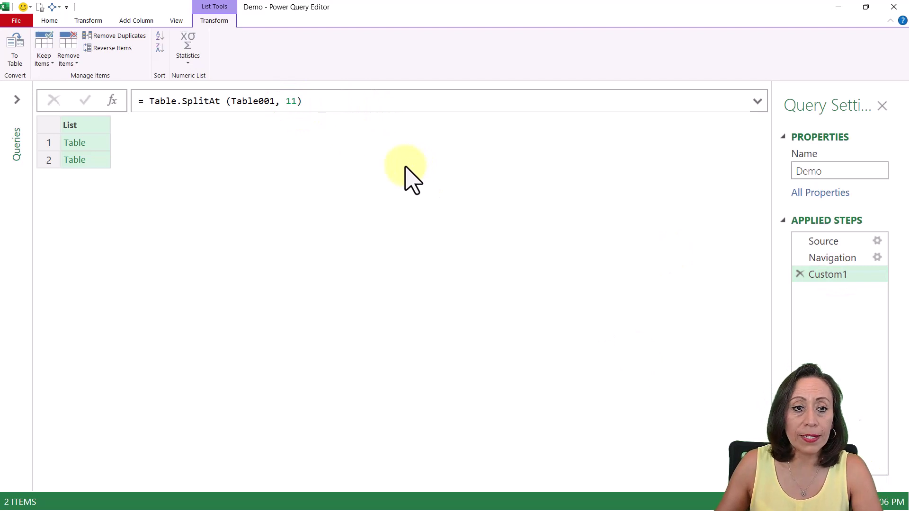
- Preview the resulting 2019–2021 and 2016–2018 tables
{"action": "left_click", "coordinate": [101, 142]}
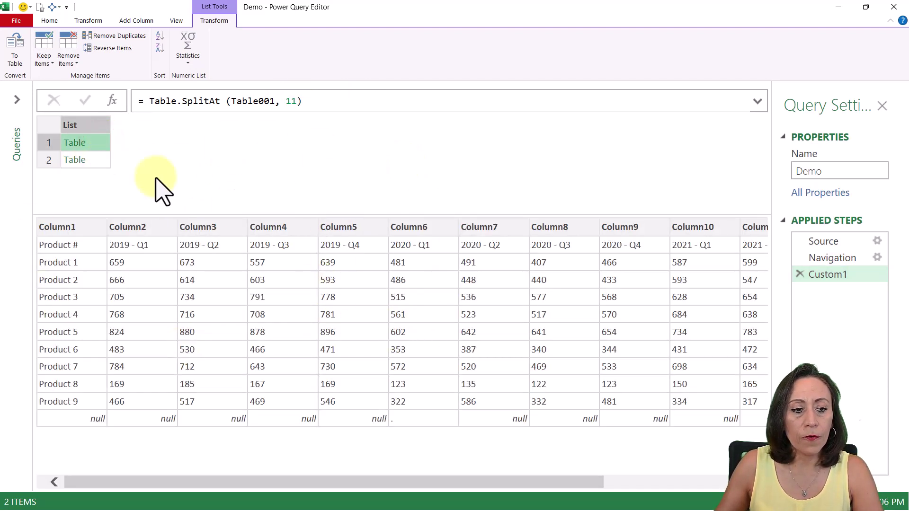
{"action": "left_click", "coordinate": [100, 161]}
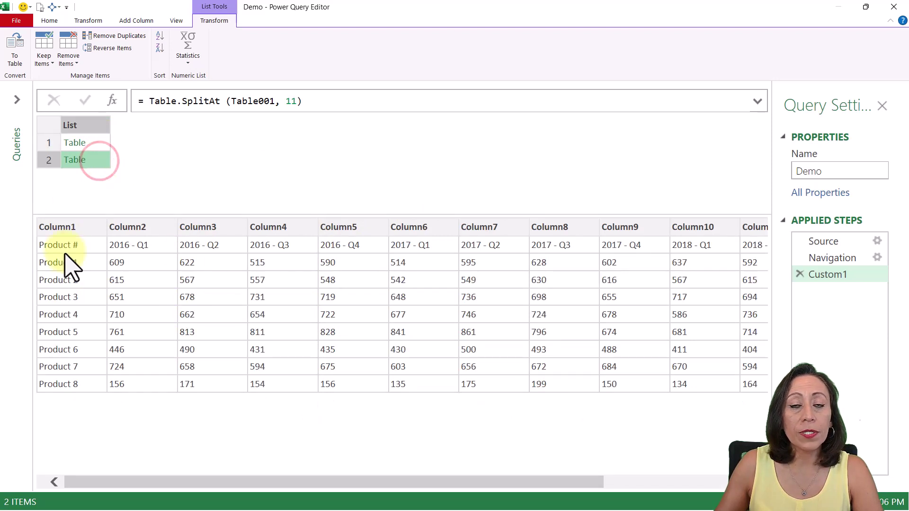
{"action": "left_click", "coordinate": [95, 142]}
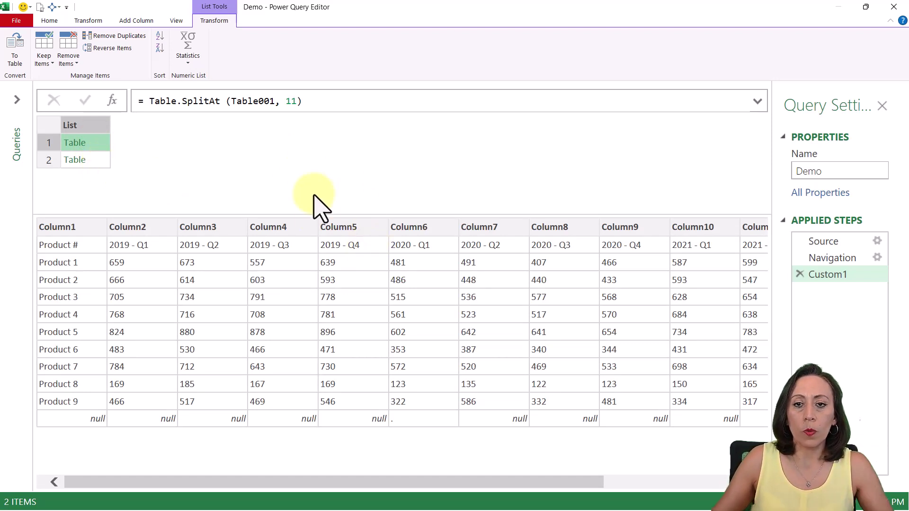
{"action": "left_click", "coordinate": [98, 143]}
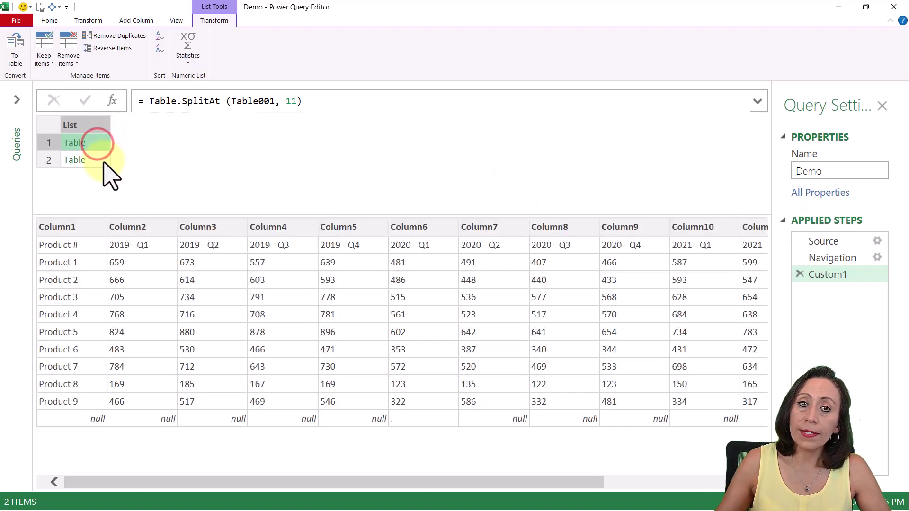
{"action": "left_click", "coordinate": [100, 161]}
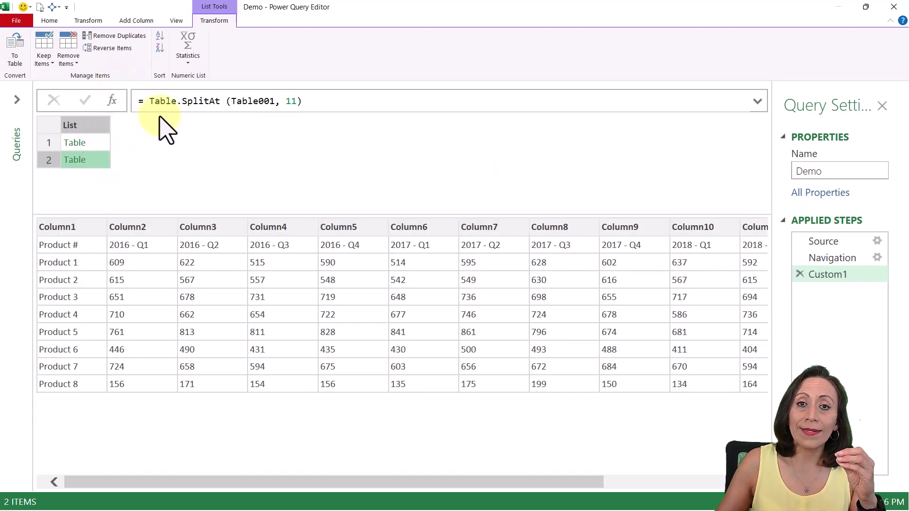
- Add a Custom2 step referencing the split, renaming Custom1 to Split
{"action": "left_click", "coordinate": [112, 100]}
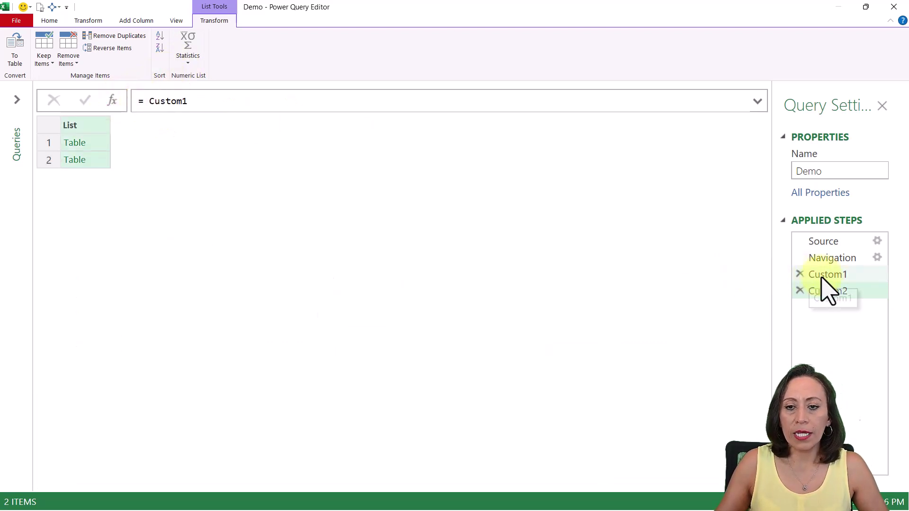
{"action": "left_click", "coordinate": [842, 276]}
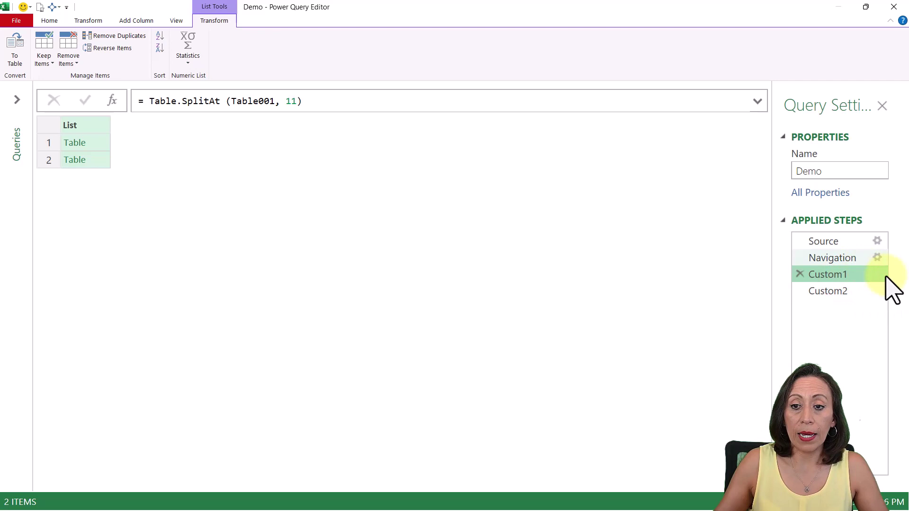
{"action": "key", "text": "F2"}
{"action": "type", "text": "Split"}
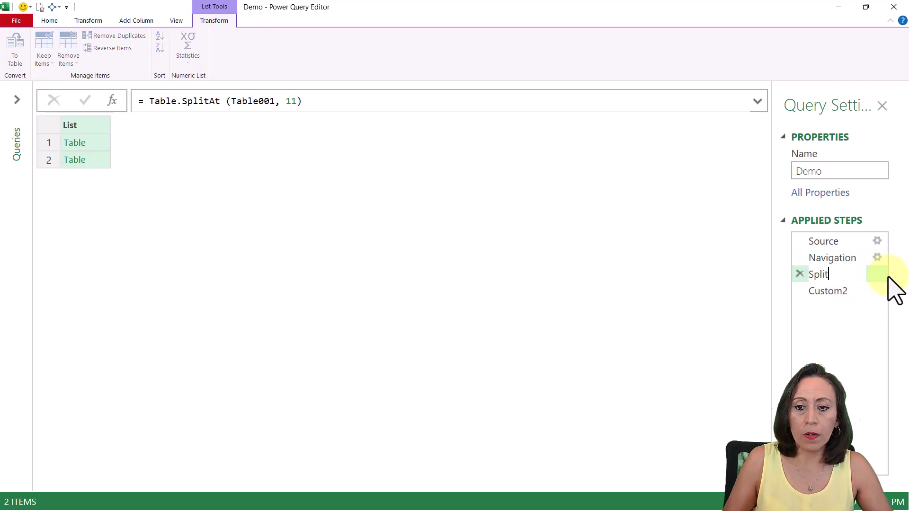
{"action": "key", "text": "Return"}
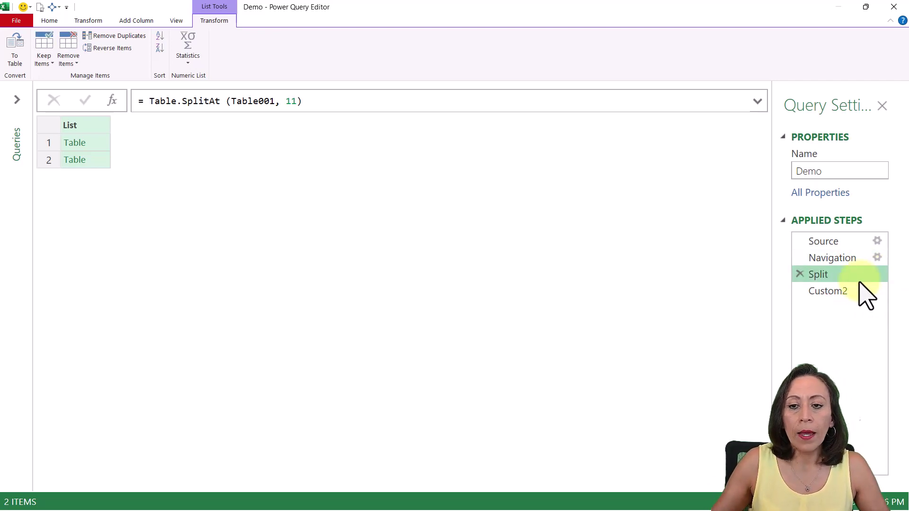
{"action": "left_click", "coordinate": [844, 290]}
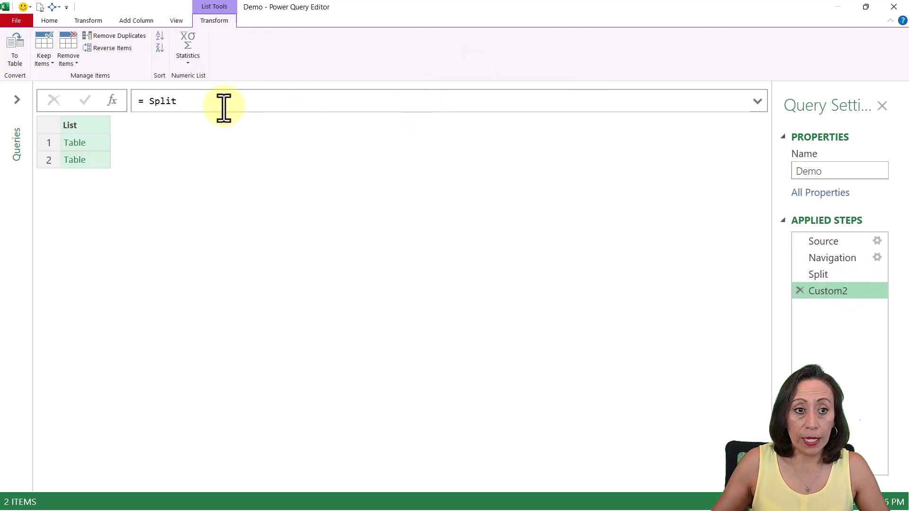
- Set Custom2's formula to List.Transform(Split, each Table.PromoteHeaders(_))
{"action": "left_click", "coordinate": [144, 101]}
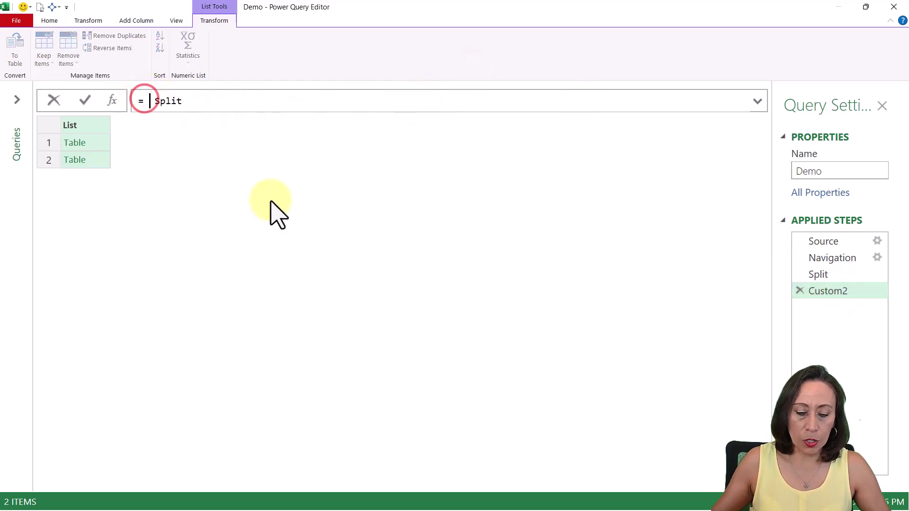
{"action": "type", "text": "lit"}
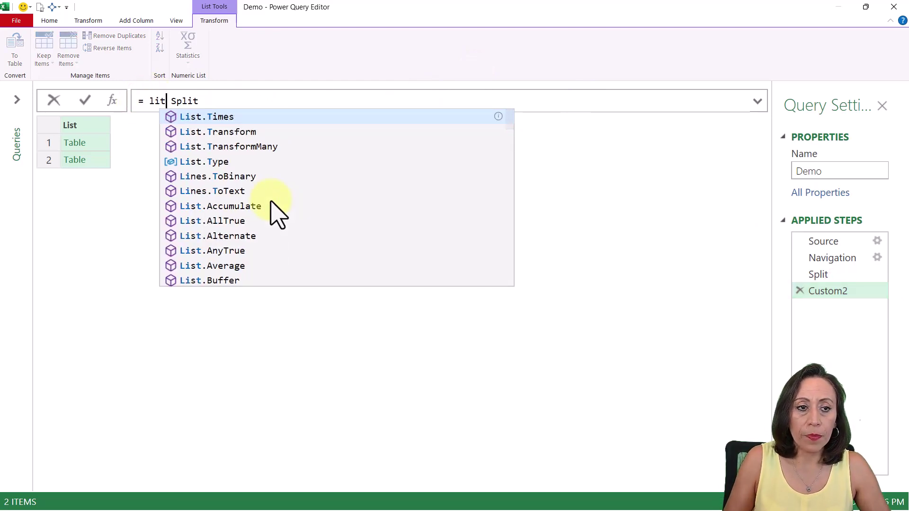
{"action": "key", "text": "Down"}
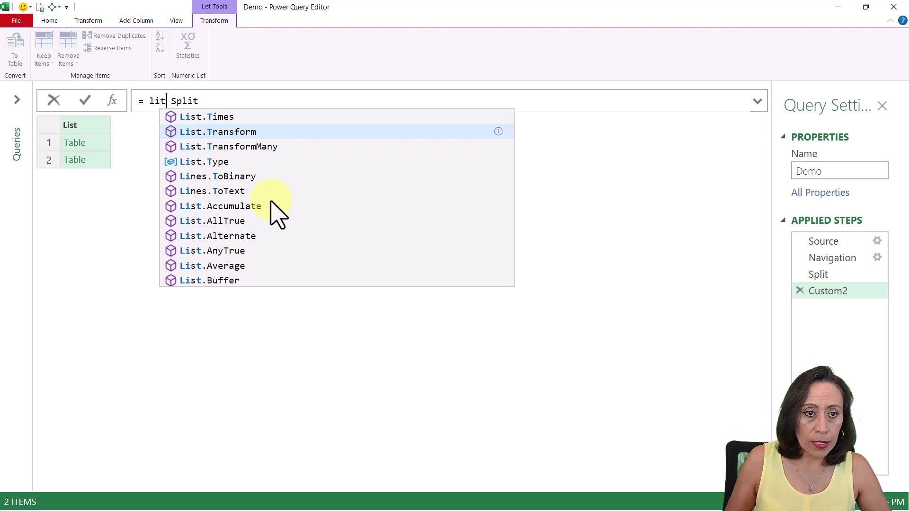
{"action": "key", "text": "Tab"}
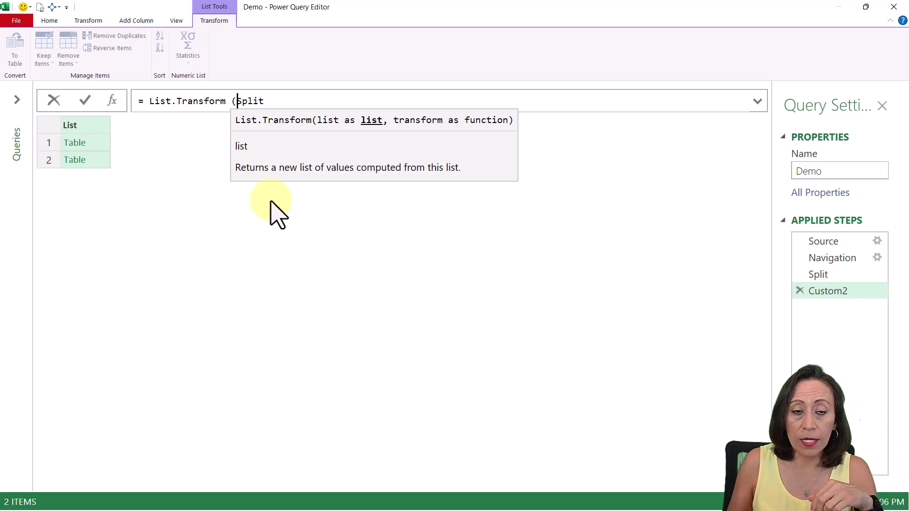
{"action": "key", "text": "End"}
{"action": "type", "text": ", "}
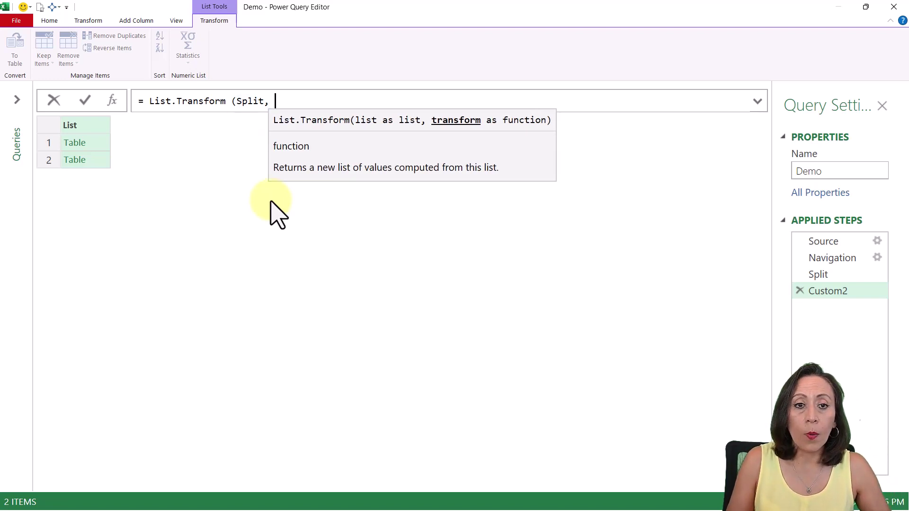
{"action": "type", "text": "each "}
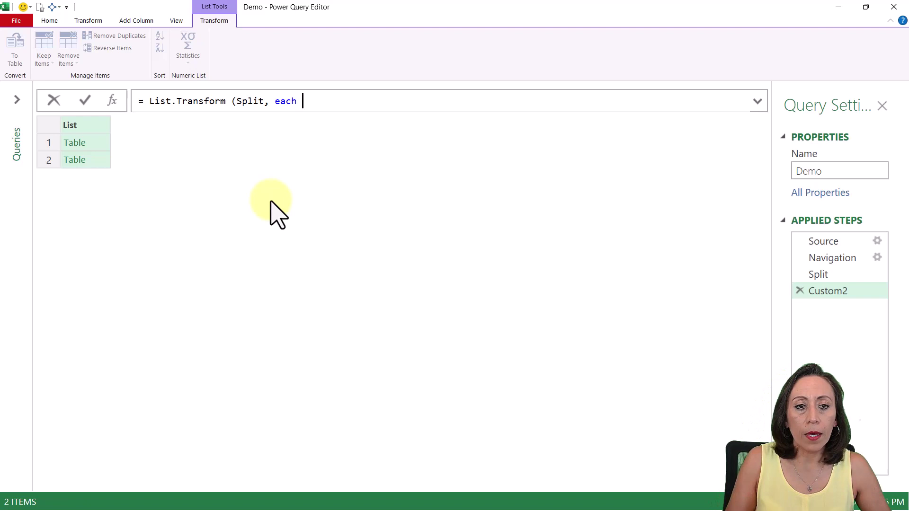
{"action": "type", "text": "tabpr"}
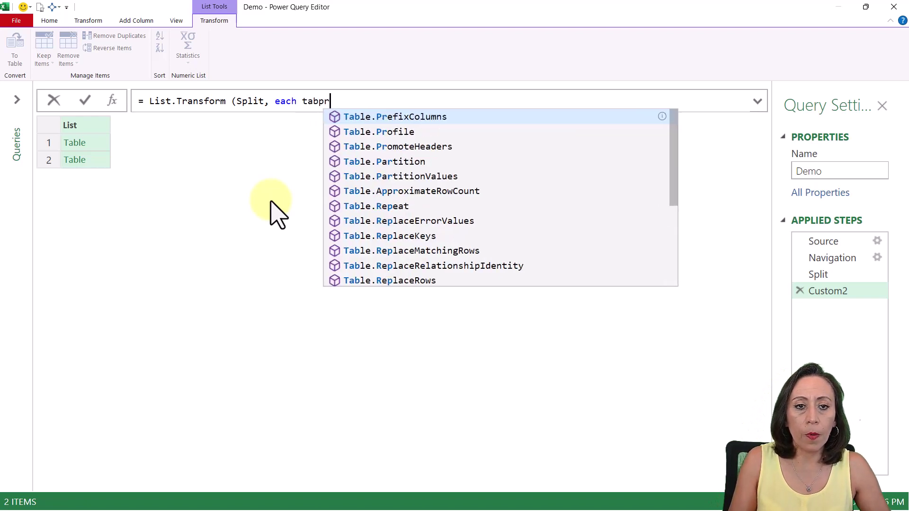
{"action": "type", "text": "oh"}
{"action": "key", "text": "Tab"}
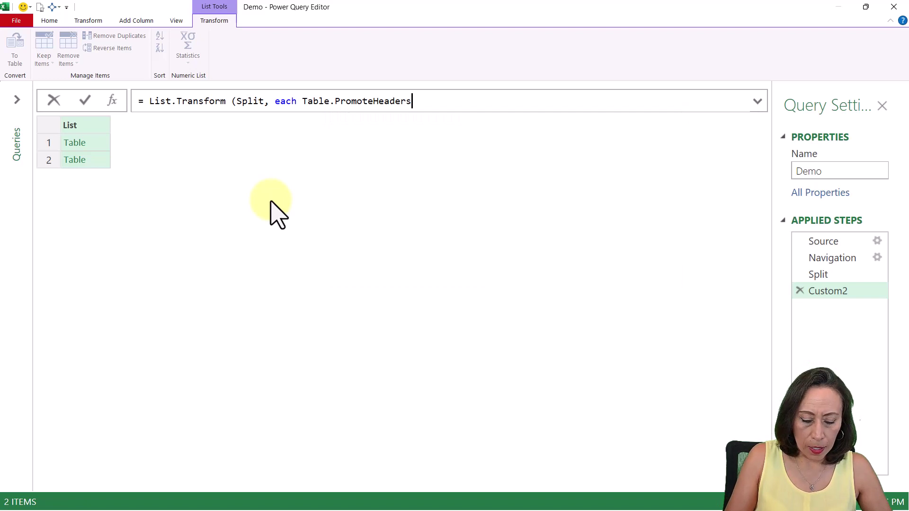
{"action": "type", "text": "("}
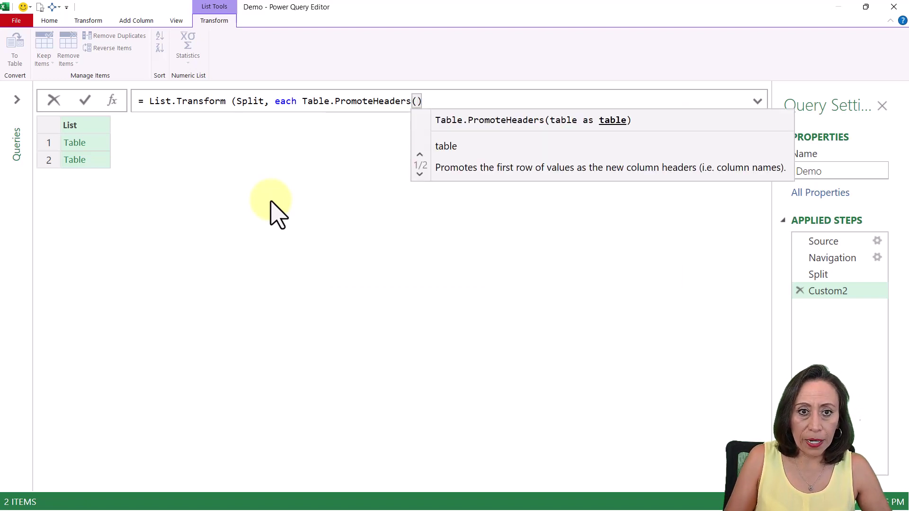
{"action": "type", "text": "_"}
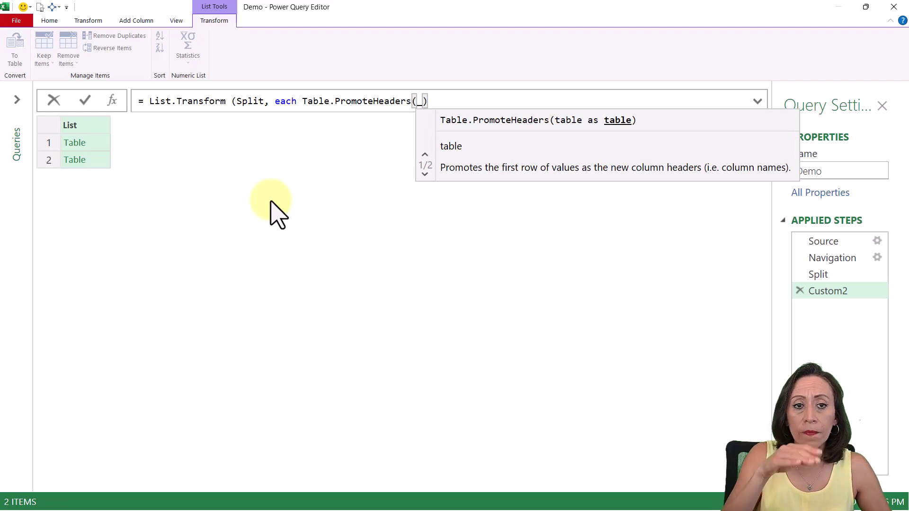
{"action": "key", "text": "Right"}
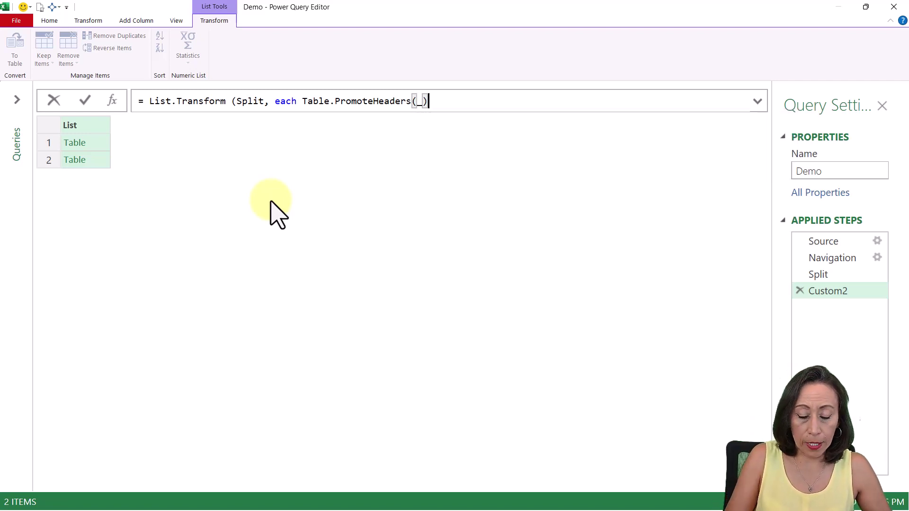
{"action": "type", "text": ")"}
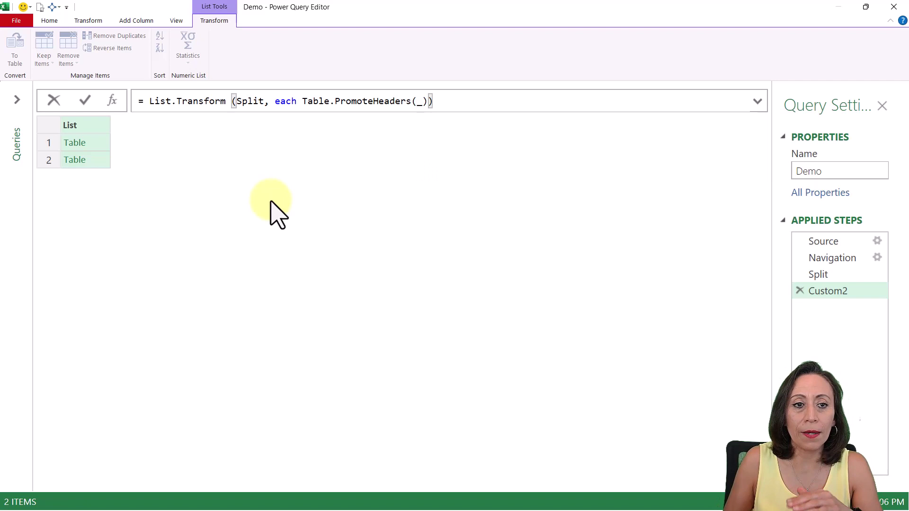
{"action": "key", "text": "Return"}
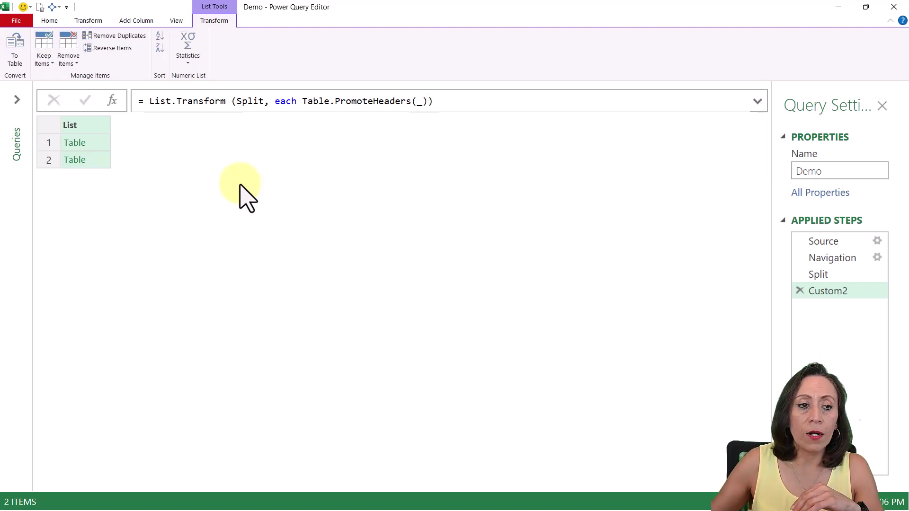
- Preview the 2019–2021 table, then the 2016–2018 table, to confirm their new headers
{"action": "left_click", "coordinate": [102, 141]}
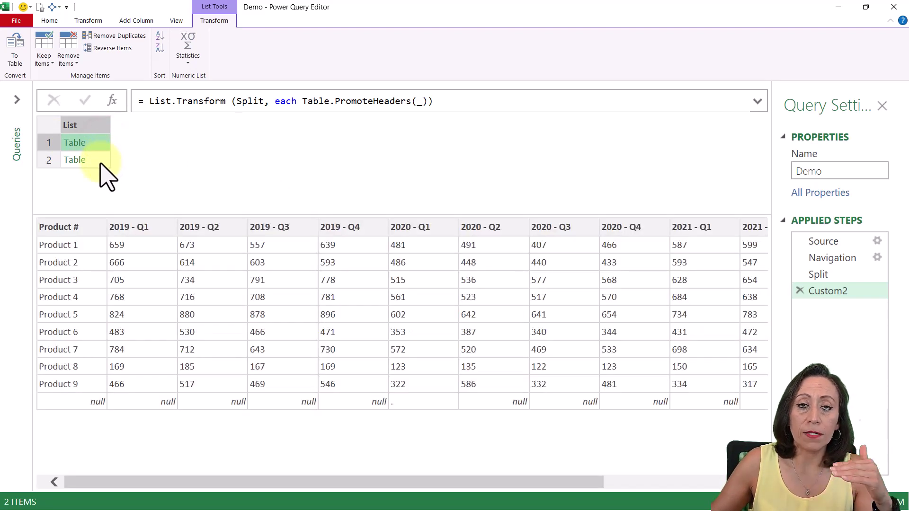
{"action": "left_click", "coordinate": [101, 162]}
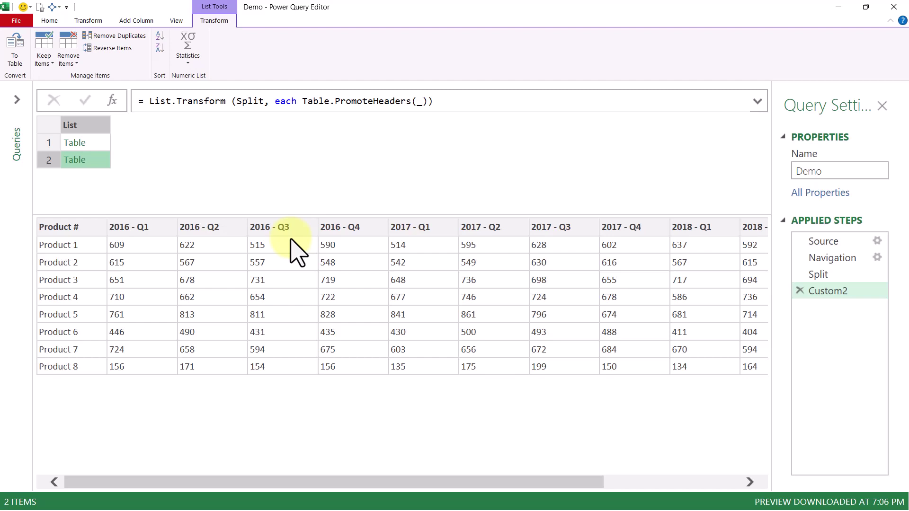
- Rewrite the Custom2 formula as a let block with a = Table.PromoteHeaders(_)
{"action": "left_click", "coordinate": [302, 101]}
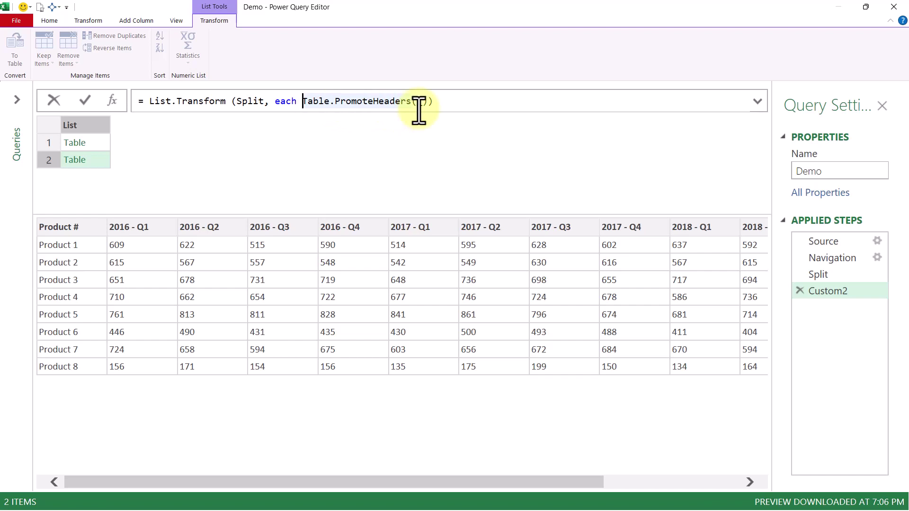
{"action": "key", "text": "shift+Return"}
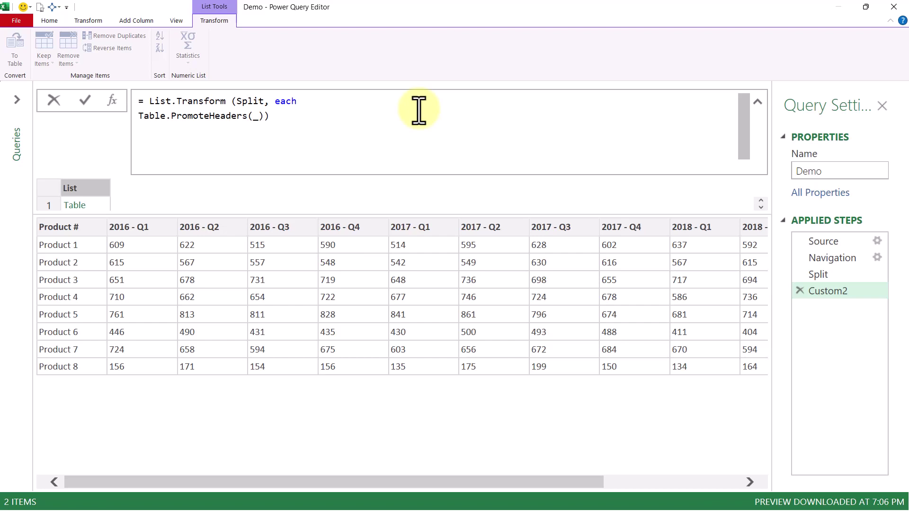
{"action": "type", "text": "let"}
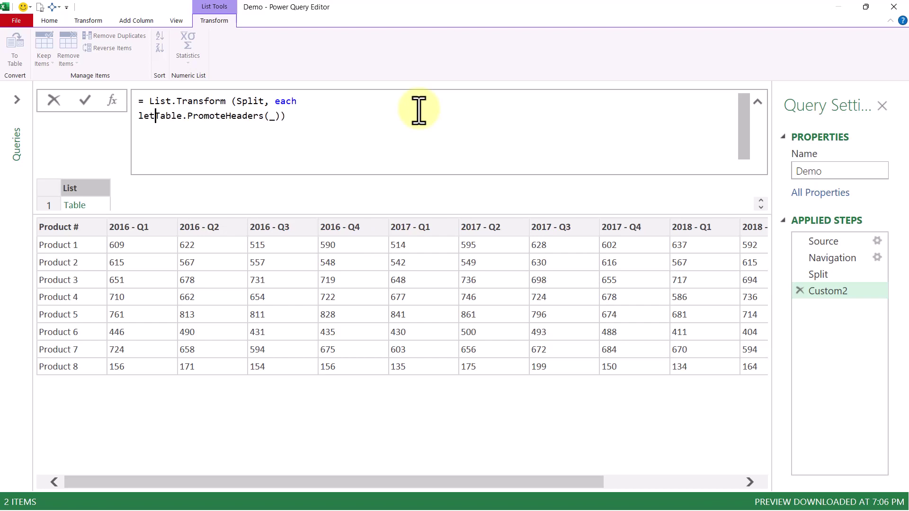
{"action": "key", "text": "shift+Return"}
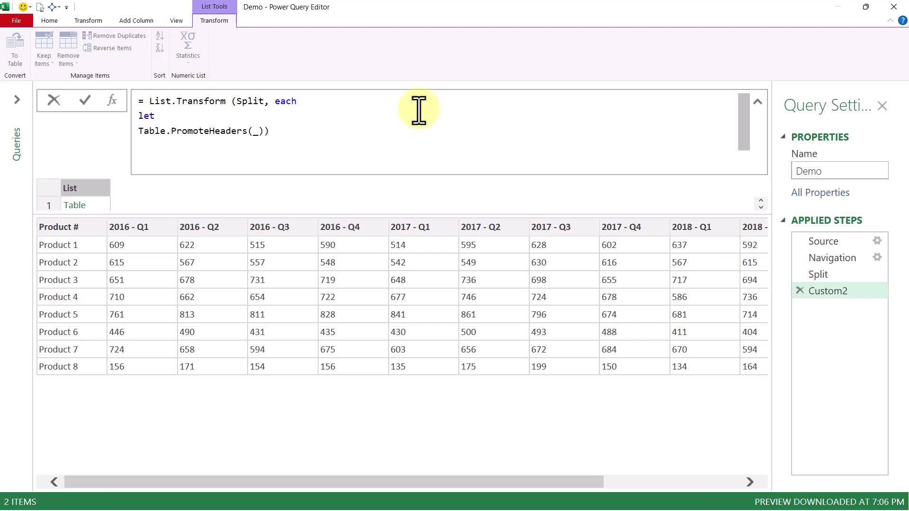
{"action": "type", "text": "a ="}
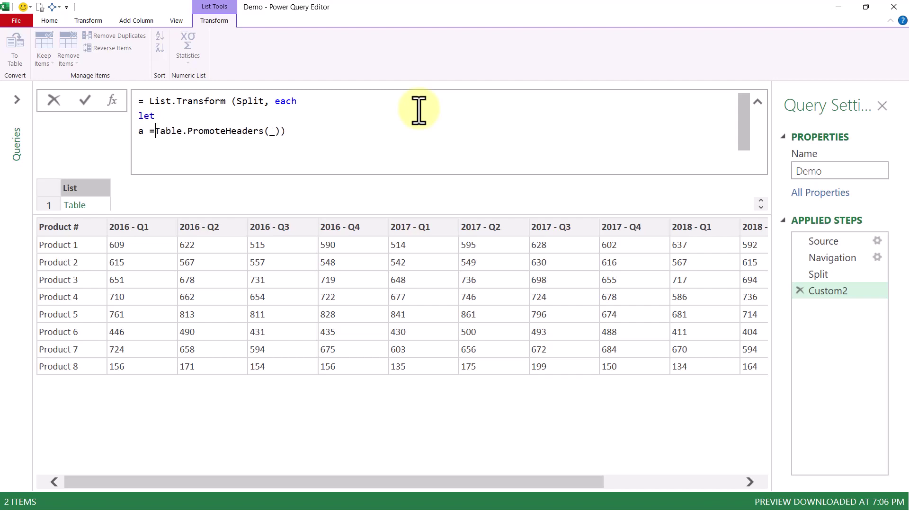
{"action": "key", "text": "End"}
{"action": "key", "text": "Left"}
{"action": "type", "text": ","}
{"action": "key", "text": "shift+Return"}
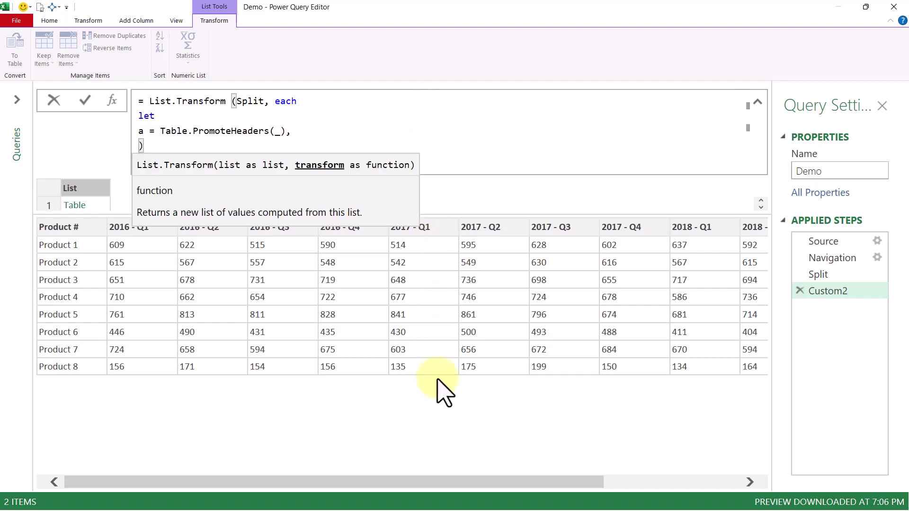
- Start a second step b = Table.UnpivotOtherColumns(a, …)
{"action": "type", "text": "b = "}
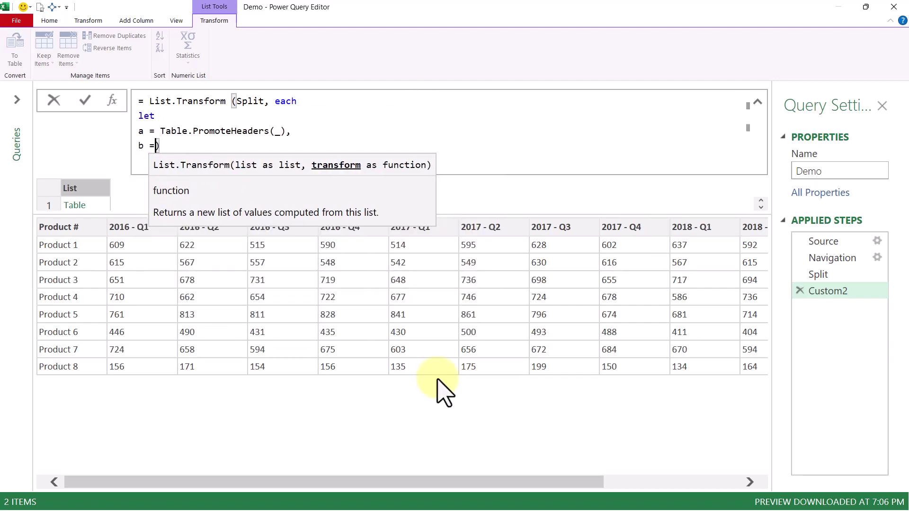
{"action": "type", "text": "tau"}
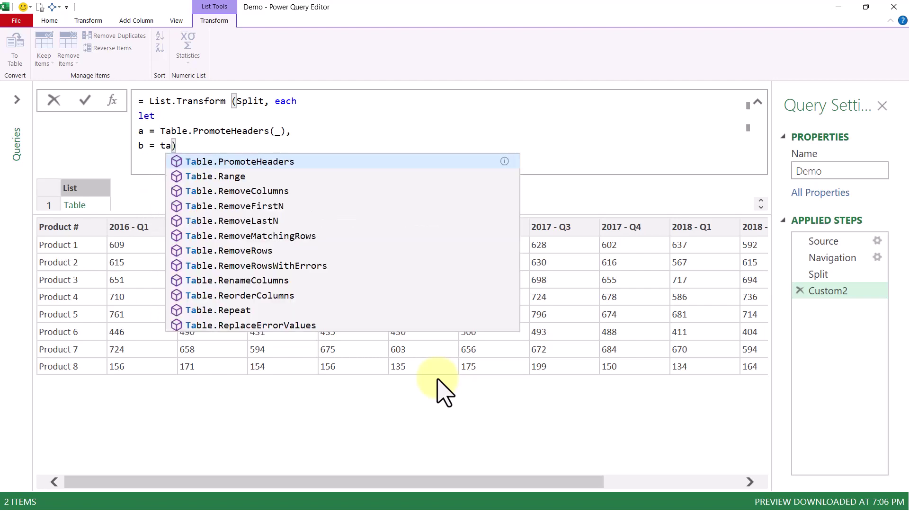
{"action": "key", "text": "Down"}
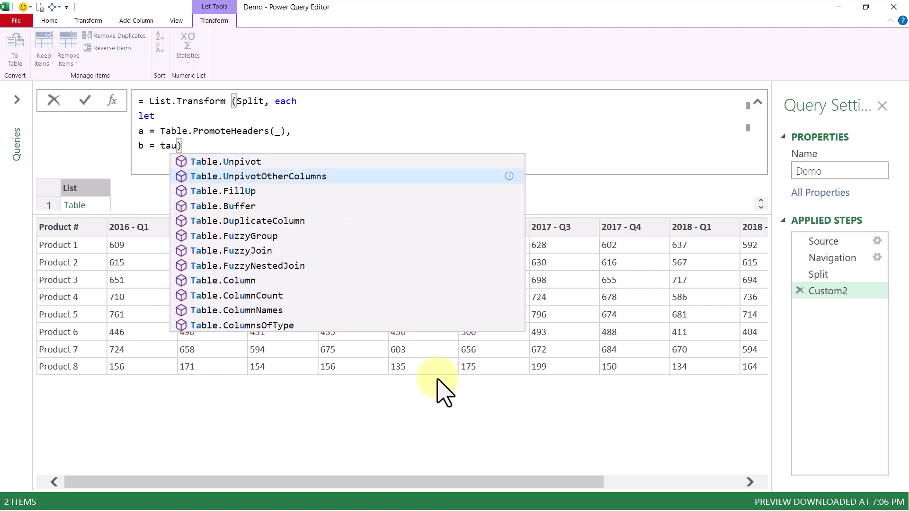
{"action": "key", "text": "Tab"}
{"action": "type", "text": "("}
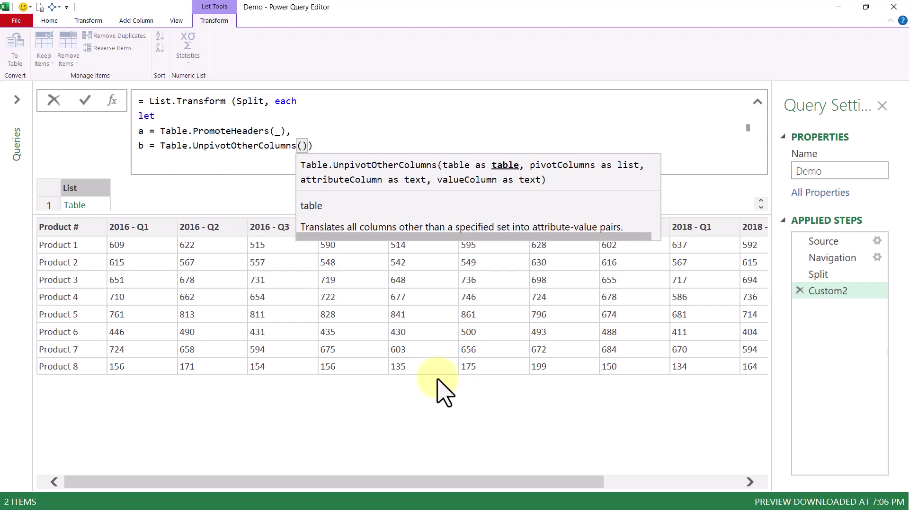
{"action": "type", "text": "a"}
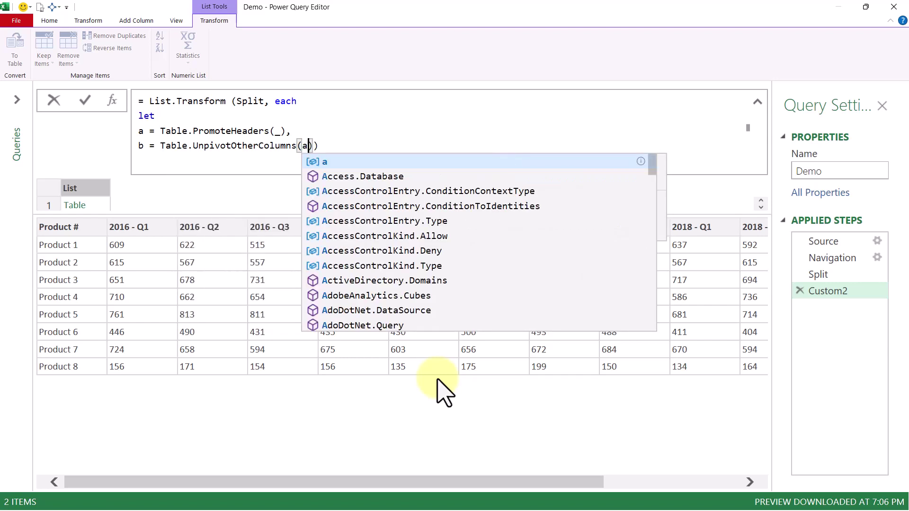
{"action": "key", "text": "Escape"}
{"action": "type", "text": ","}
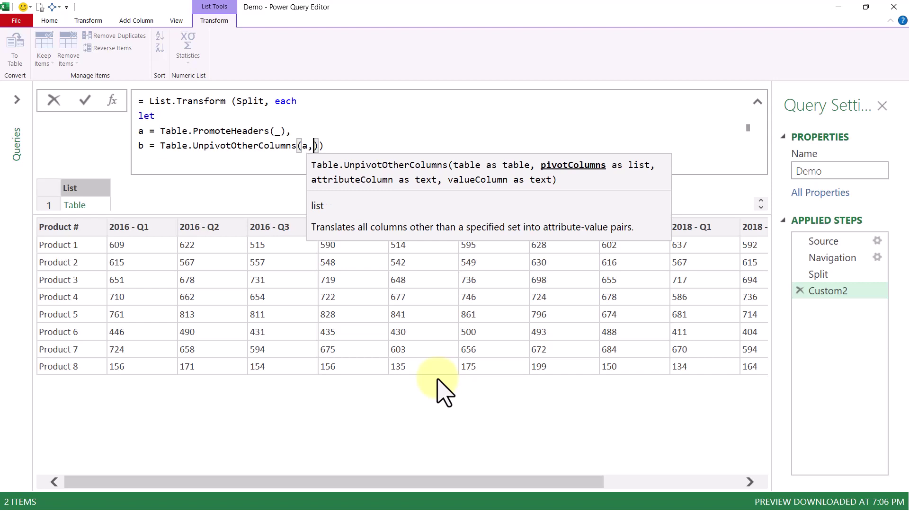
- Keep {"Product #"} as the unpivot's fixed column list and move on to the attribute argument
{"action": "type", "text": "\"Pro"}
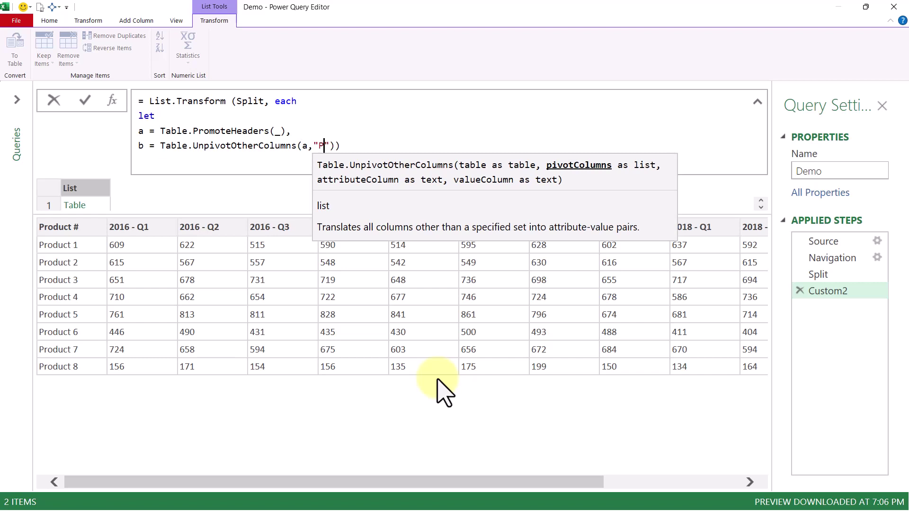
{"action": "type", "text": "duct "}
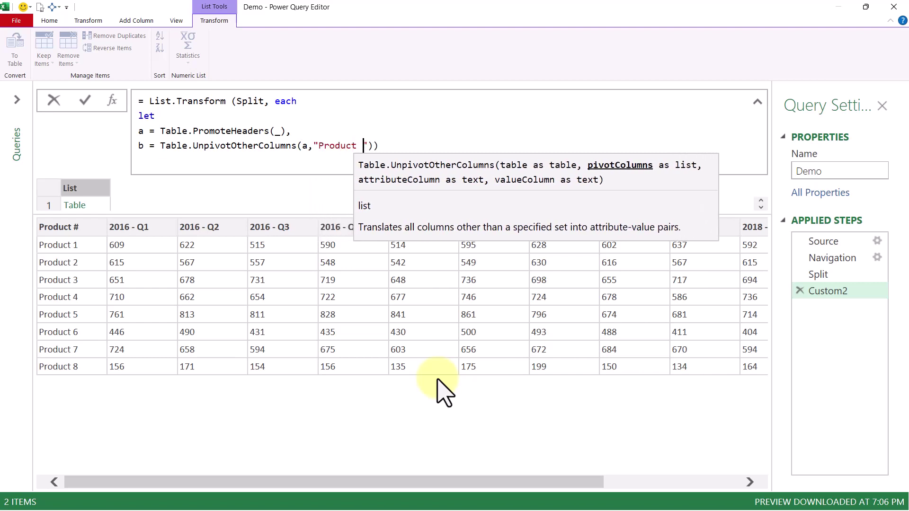
{"action": "type", "text": "#"}
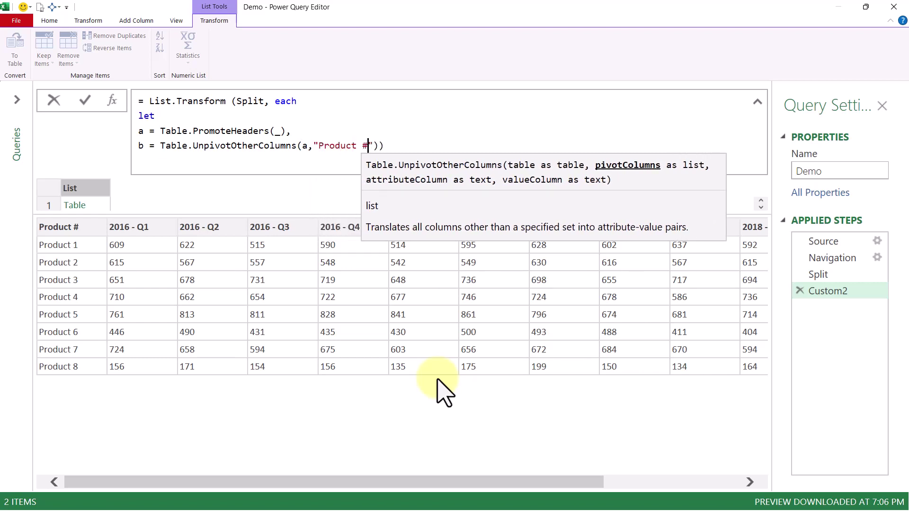
{"action": "key", "text": "Right"}
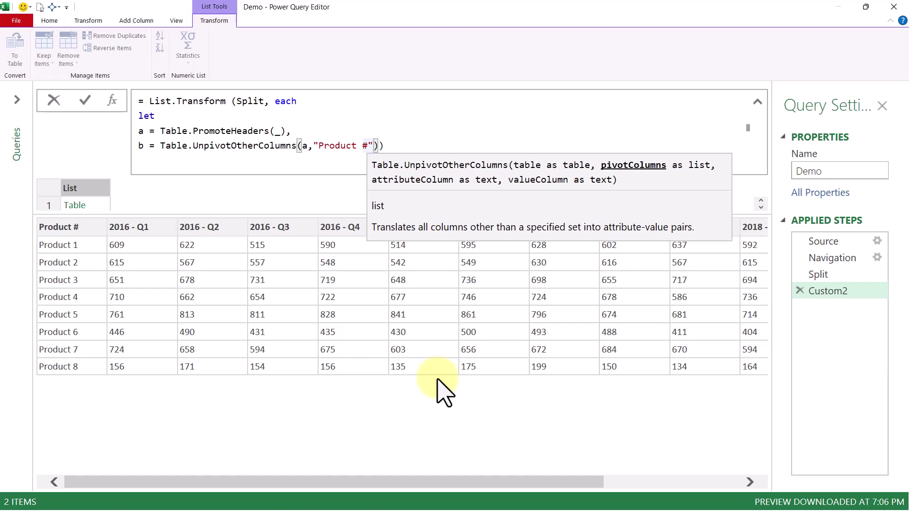
{"action": "key", "text": "Left"}
{"action": "key", "text": "Left"}
{"action": "key", "text": "Left"}
{"action": "key", "text": "Left"}
{"action": "key", "text": "Left"}
{"action": "key", "text": "Left"}
{"action": "key", "text": "Left"}
{"action": "key", "text": "Left"}
{"action": "key", "text": "Left"}
{"action": "key", "text": "Left"}
{"action": "key", "text": "Left"}
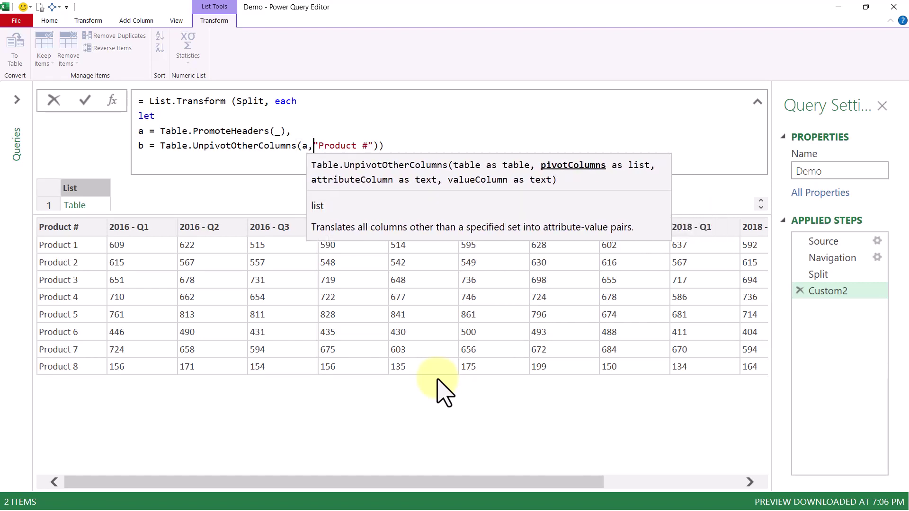
{"action": "type", "text": "{"}
{"action": "key", "text": "Right"}
{"action": "key", "text": "Right"}
{"action": "key", "text": "Right"}
{"action": "key", "text": "Right"}
{"action": "key", "text": "Right"}
{"action": "key", "text": "Right"}
{"action": "key", "text": "Right"}
{"action": "key", "text": "Right"}
{"action": "key", "text": "Right"}
{"action": "key", "text": "Right"}
{"action": "key", "text": "Right"}
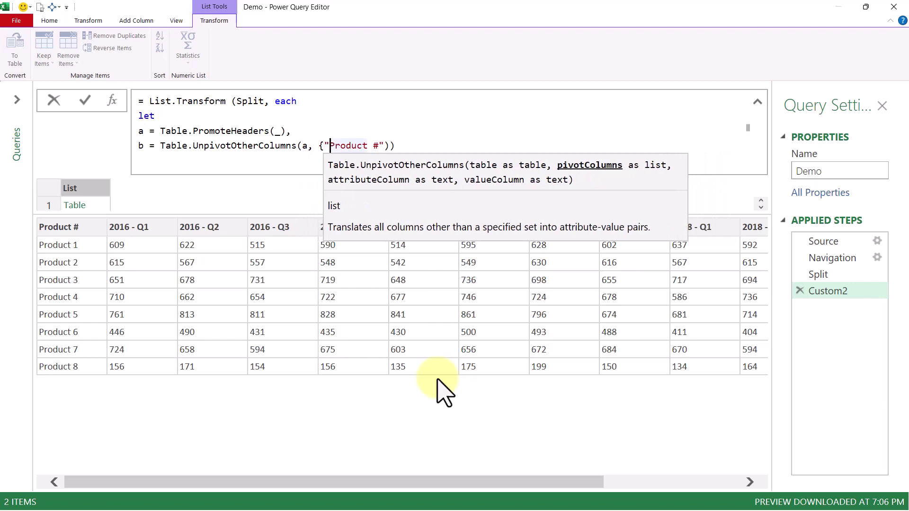
{"action": "type", "text": "}"}
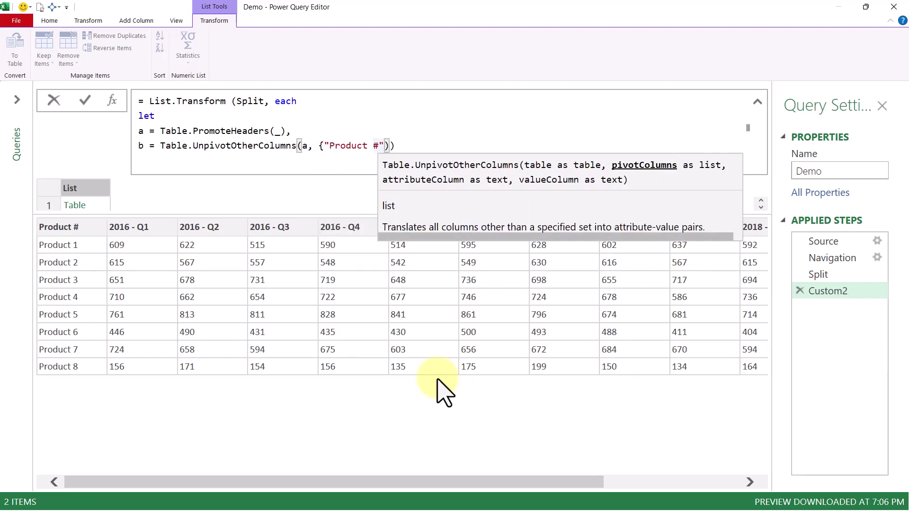
{"action": "type", "text": "}"}
{"action": "key", "text": "Left"}
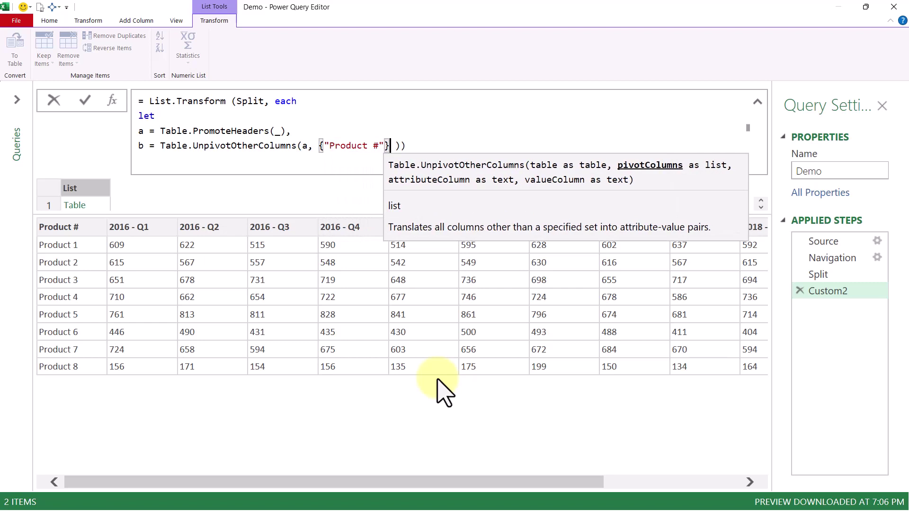
{"action": "type", "text": ","}
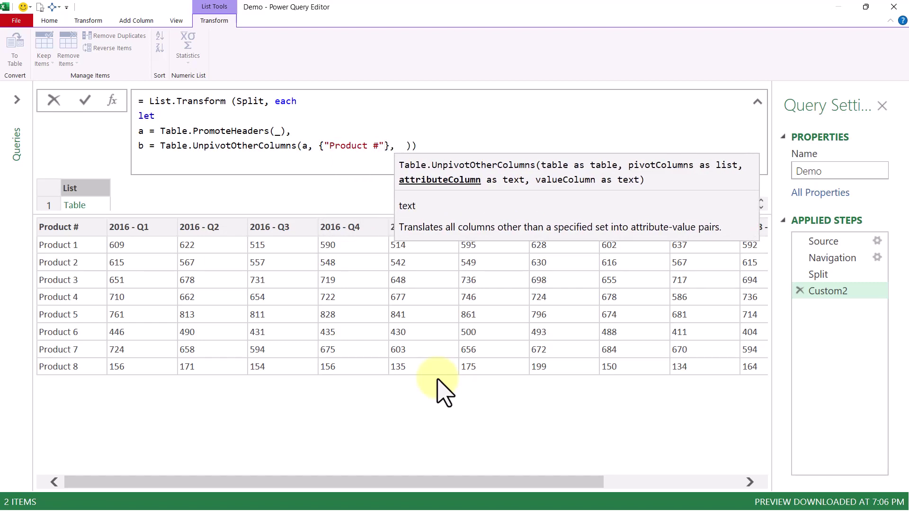
{"action": "key", "text": "Left"}
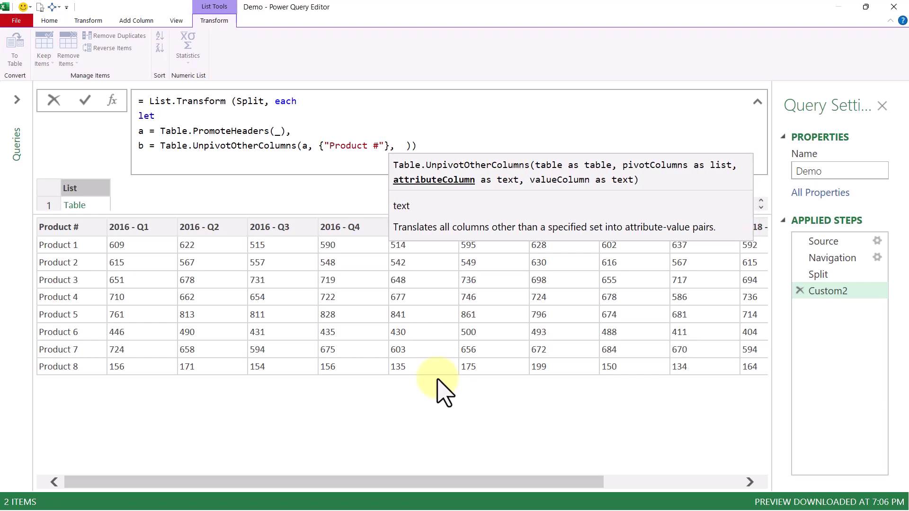
{"action": "key", "text": "Left"}
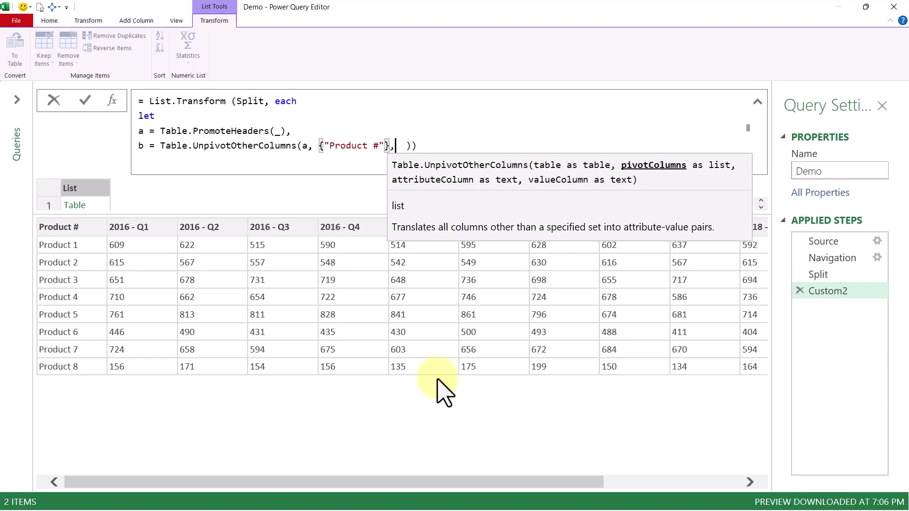
{"action": "key", "text": "Right"}
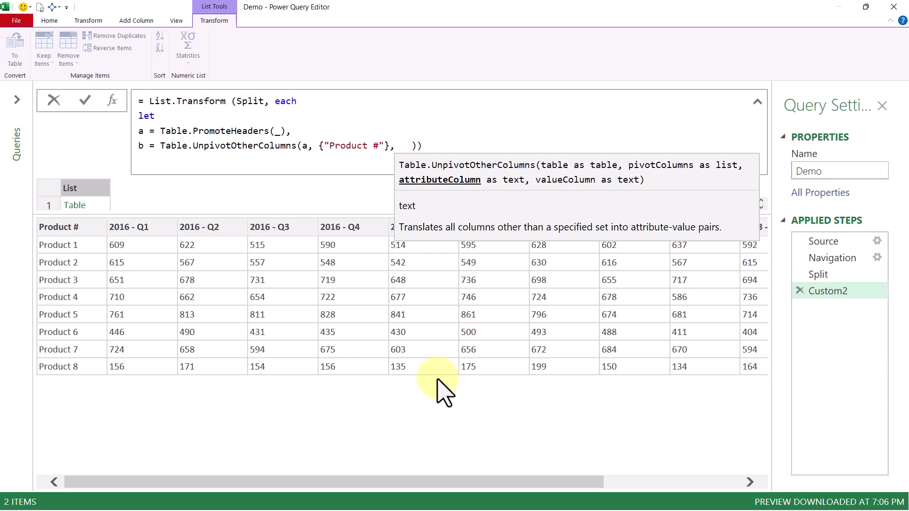
- Name the unpivoted attribute column "Year - Qtr" and the value column "Amount"
{"action": "type", "text": "\""}
{"action": "type", "text": "Year"}
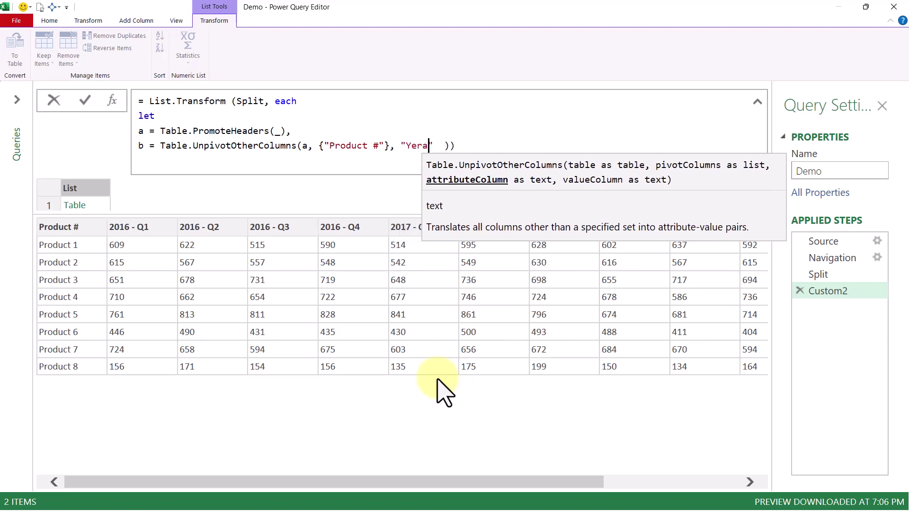
{"action": "type", "text": " - Q"}
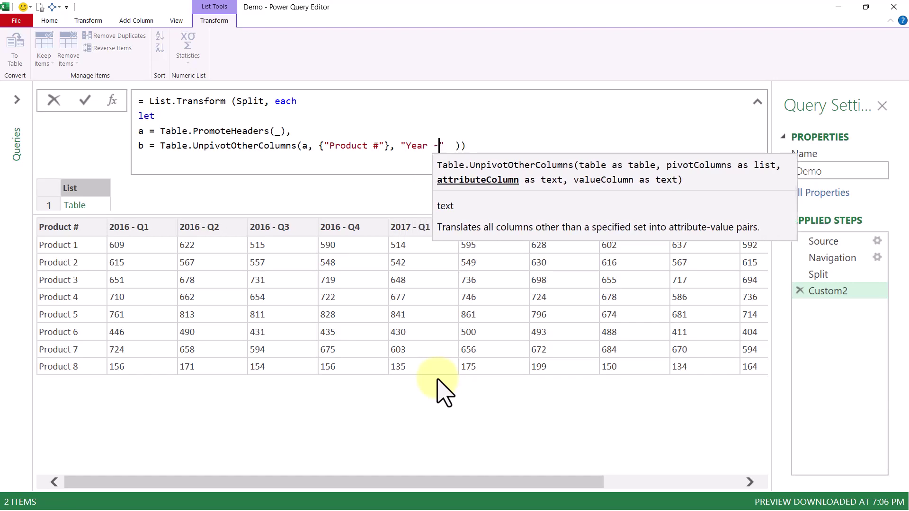
{"action": "type", "text": "tr"}
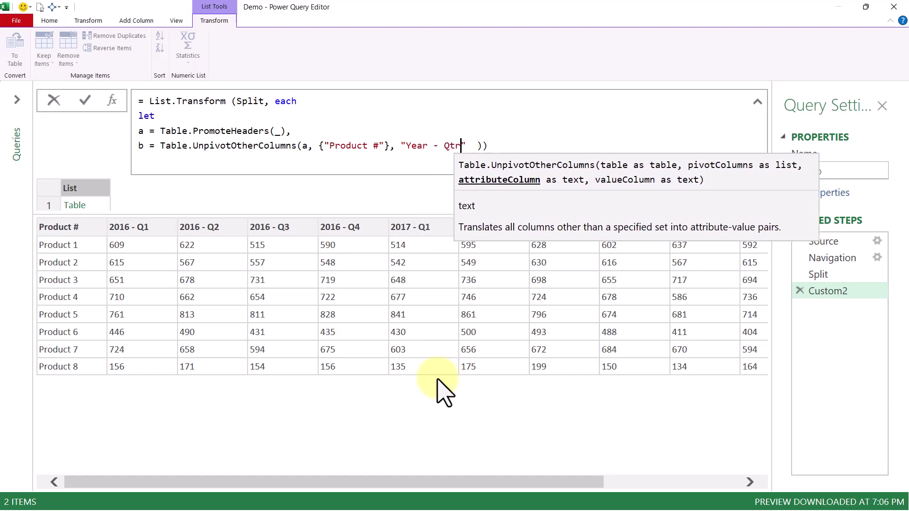
{"action": "key", "text": "Right"}
{"action": "type", "text": ","}
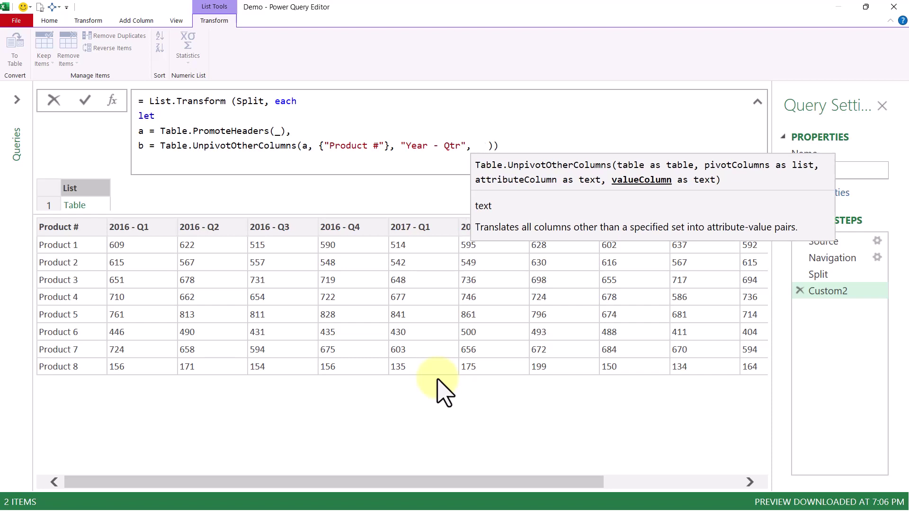
{"action": "type", "text": " \"Amou"}
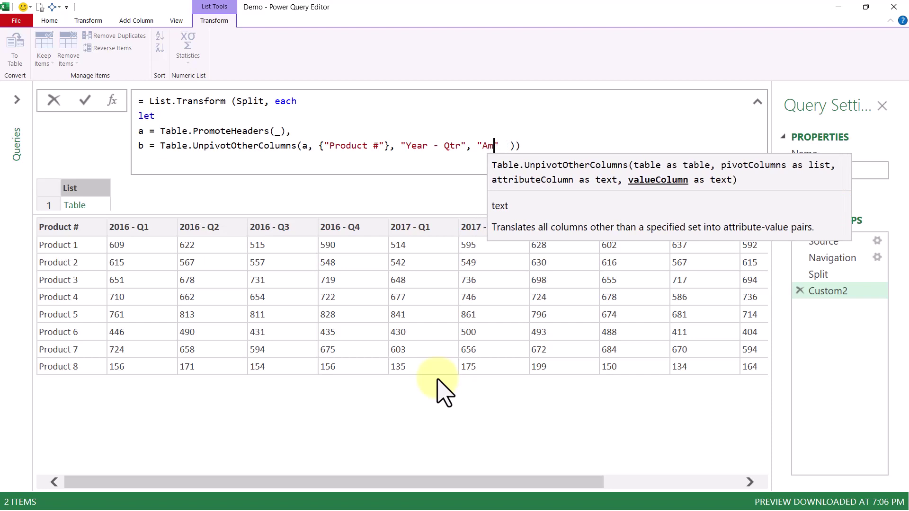
{"action": "type", "text": "nt"}
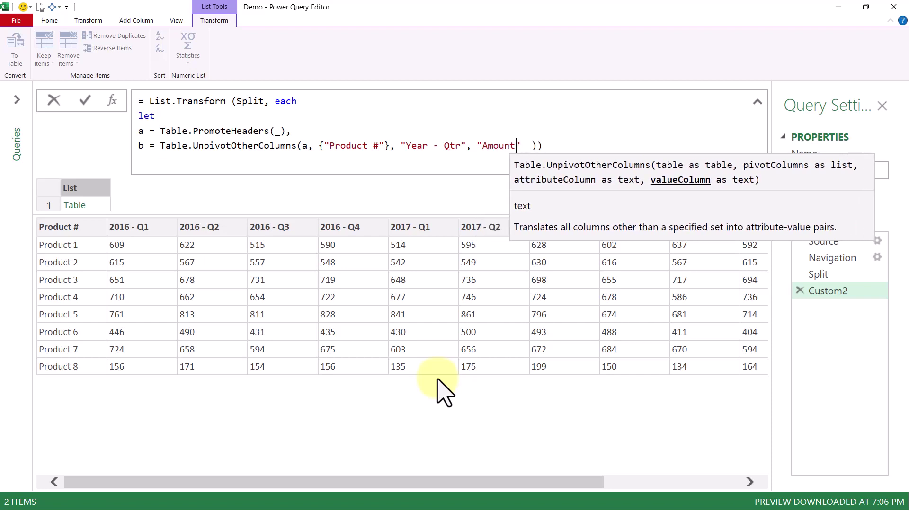
{"action": "key", "text": "Right"}
{"action": "key", "text": "Right"}
{"action": "key", "text": "Right"}
{"action": "key", "text": "Right"}
{"action": "key", "text": "Right"}
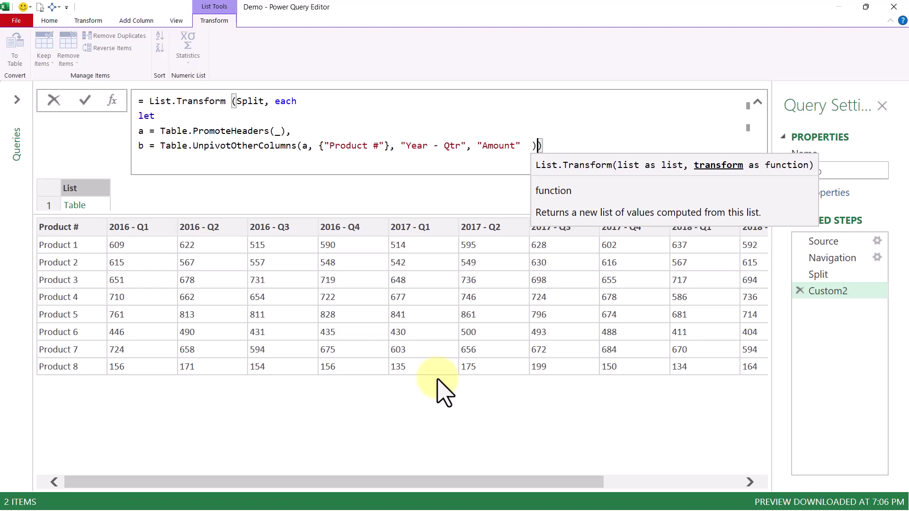
- Close the let block with "in b" and commit the step
{"action": "key", "text": "Return"}
{"action": "type", "text": "in"}
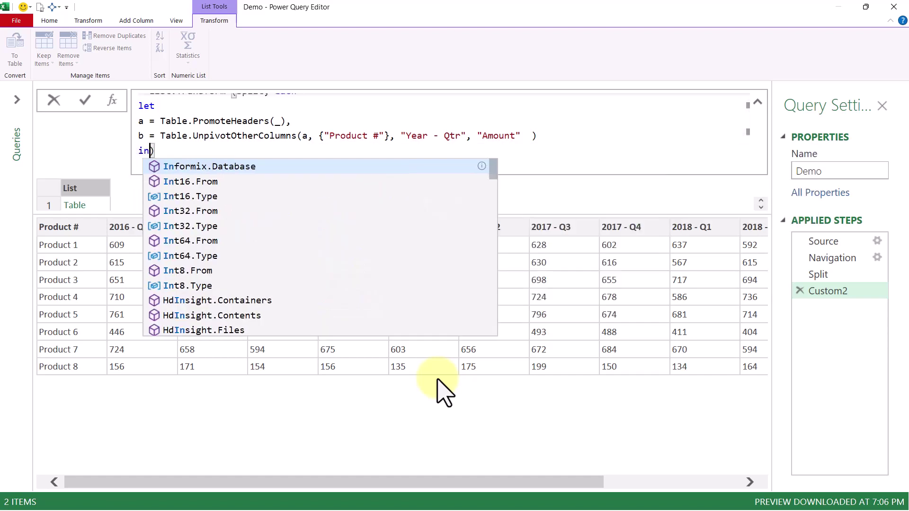
{"action": "key", "text": "Escape"}
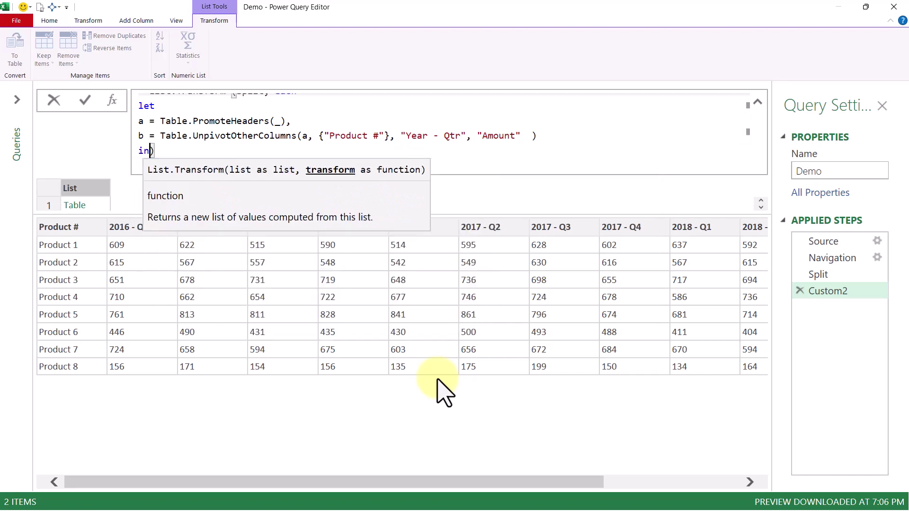
{"action": "key", "text": "Return"}
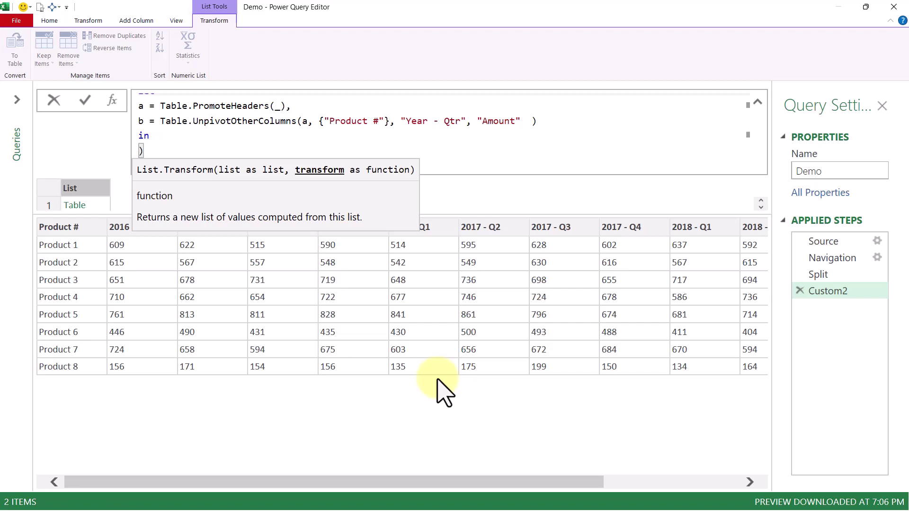
{"action": "type", "text": "b"}
{"action": "key", "text": "Escape"}
{"action": "key", "text": "Escape"}
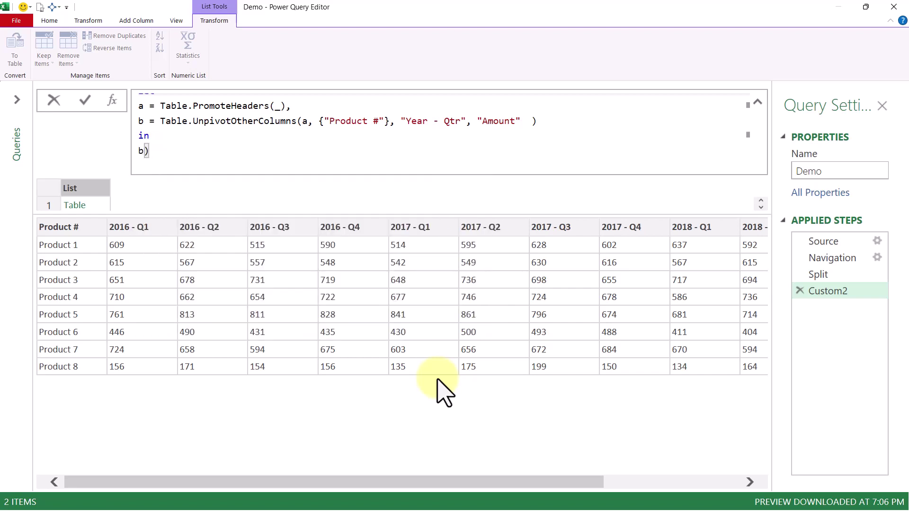
{"action": "key", "text": "Return"}
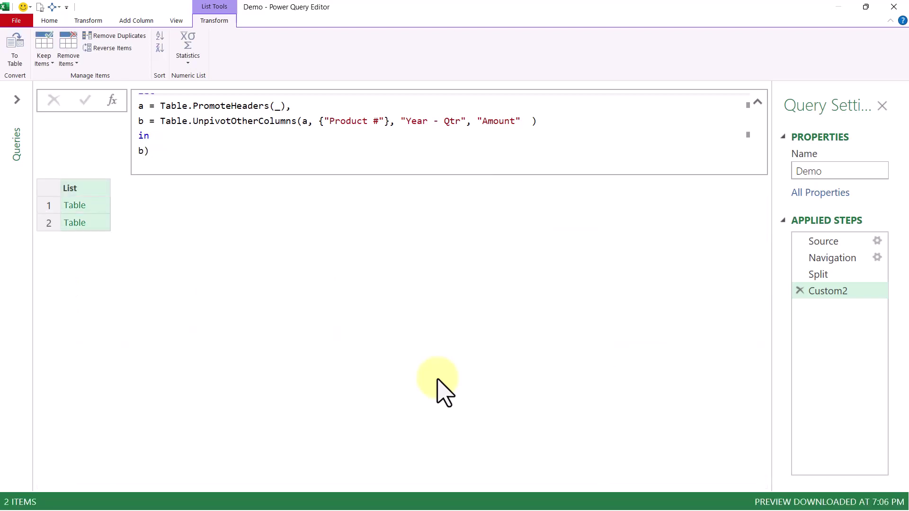
- Preview the first unpivoted table with Product #, Year - Qtr and Amount columns
{"action": "left_click", "coordinate": [104, 203]}
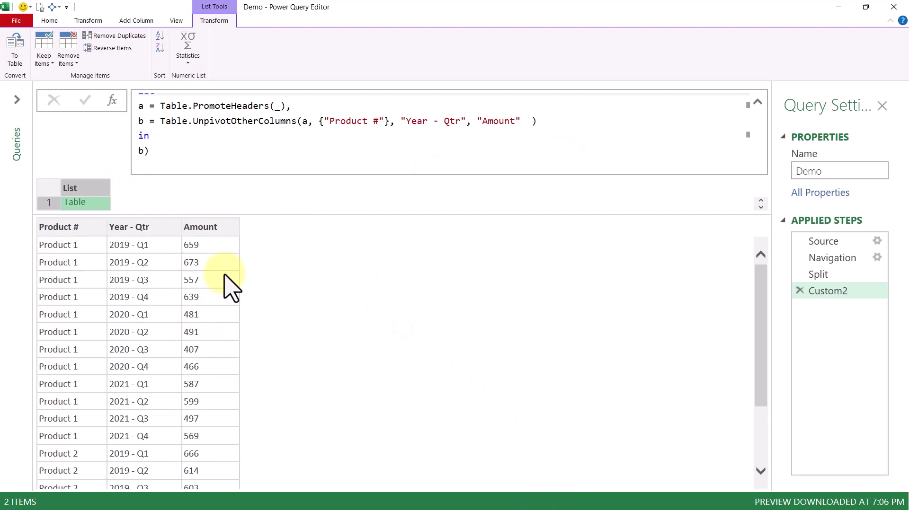
{"action": "left_click", "coordinate": [147, 222]}
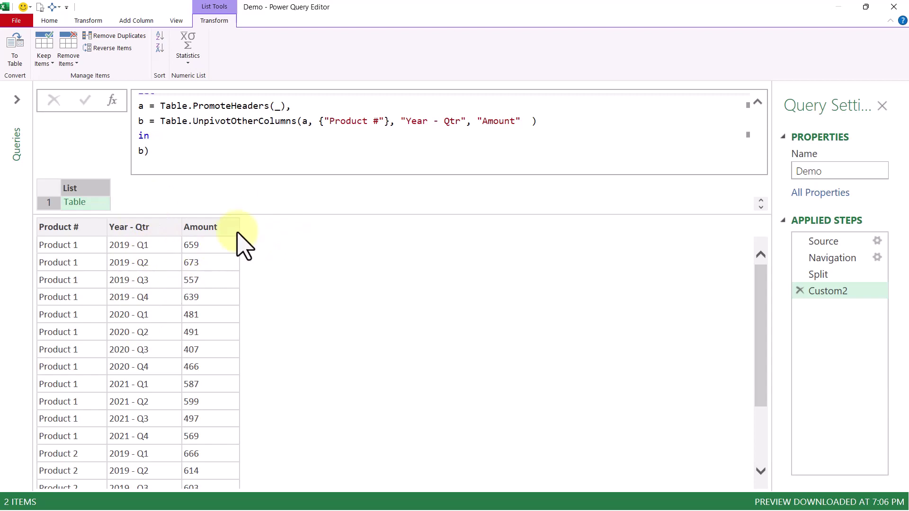
{"action": "scroll", "coordinate": [126, 203], "scroll_direction": "down", "scroll_amount": 1}
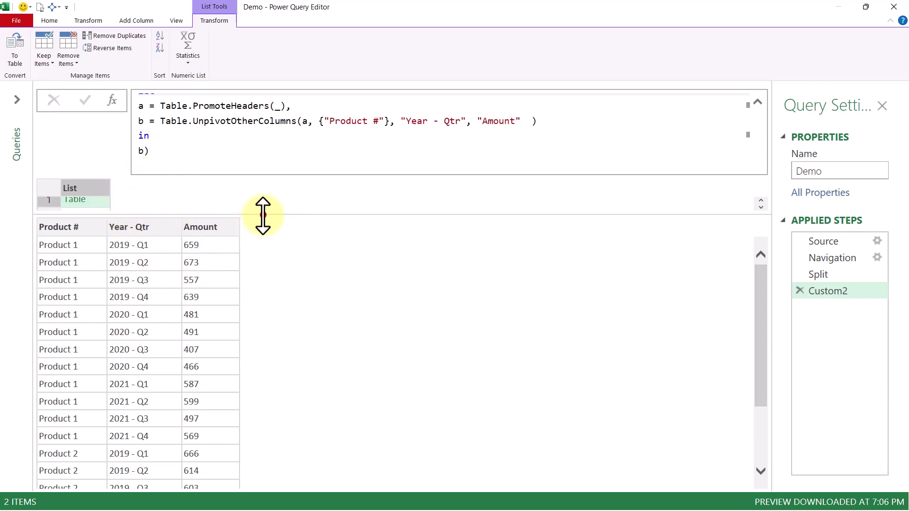
{"action": "left_click_drag", "start_coordinate": [263, 215], "coordinate": [255, 247]}
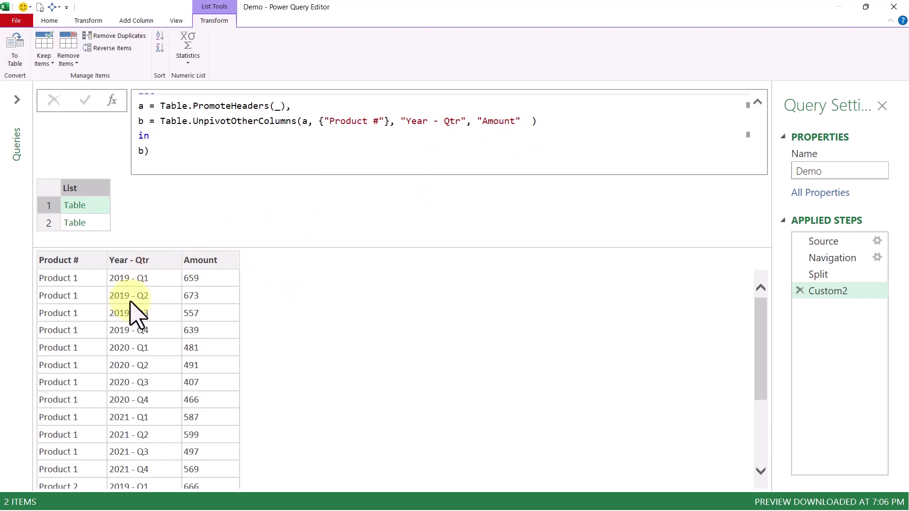
{"action": "left_click", "coordinate": [567, 122]}
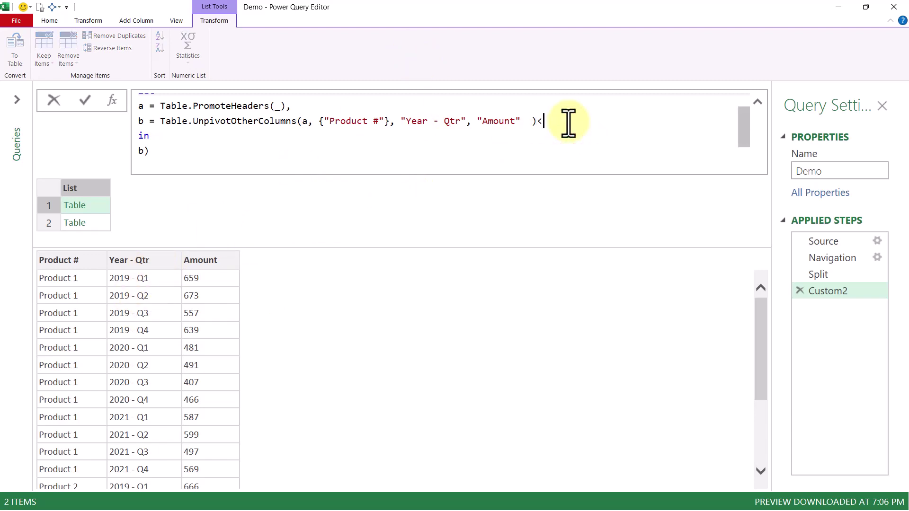
- Add c = Table.SplitColumn(b, "Year - Qtr", Splitter.SplitTextByDelimiter(" - ")) to the let block
{"action": "type", "text": ","}
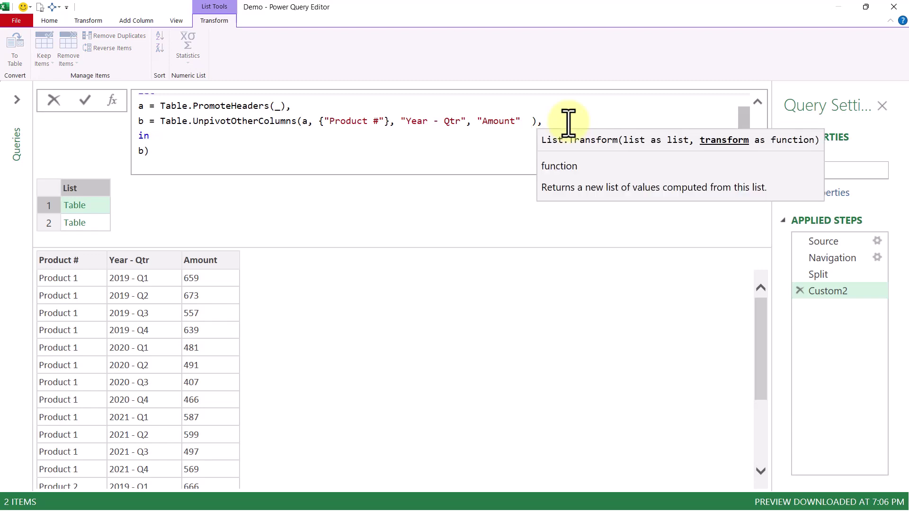
{"action": "key", "text": "Escape"}
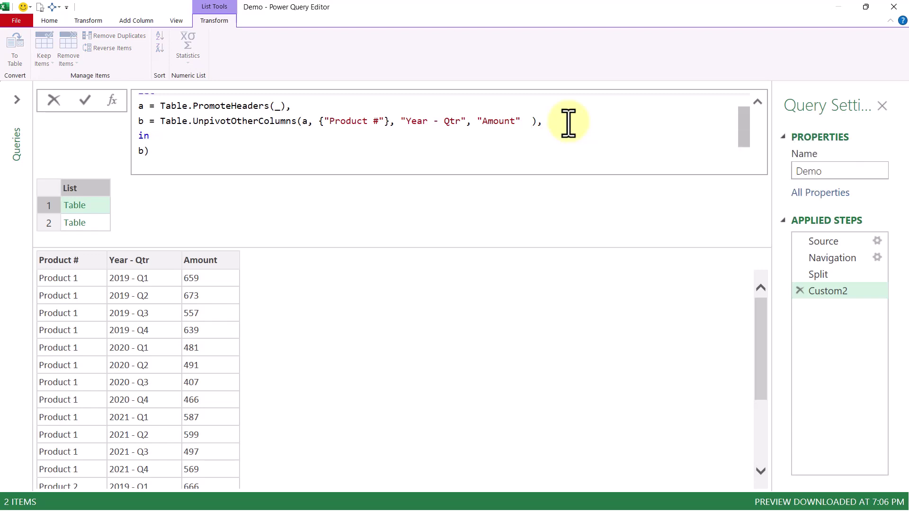
{"action": "key", "text": "Return"}
{"action": "type", "text": "c = tabx"}
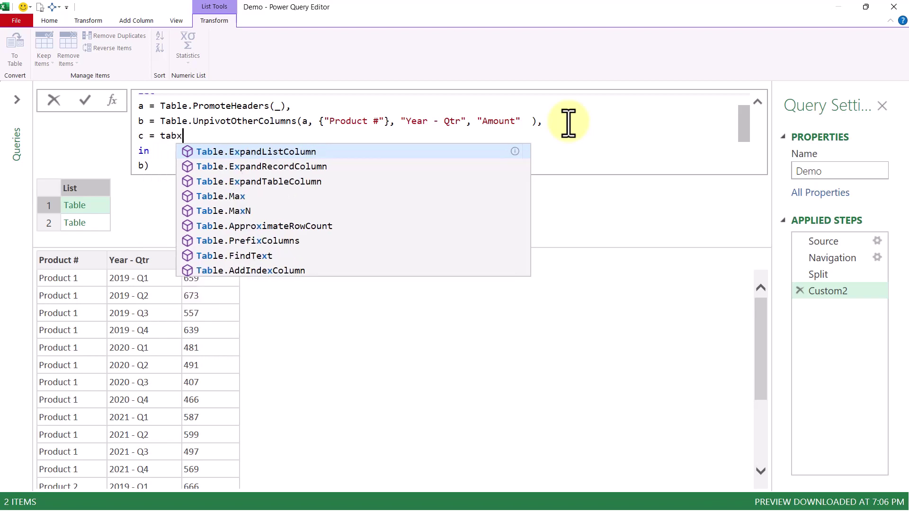
{"action": "key", "text": "BackSpace"}
{"action": "type", "text": "s"}
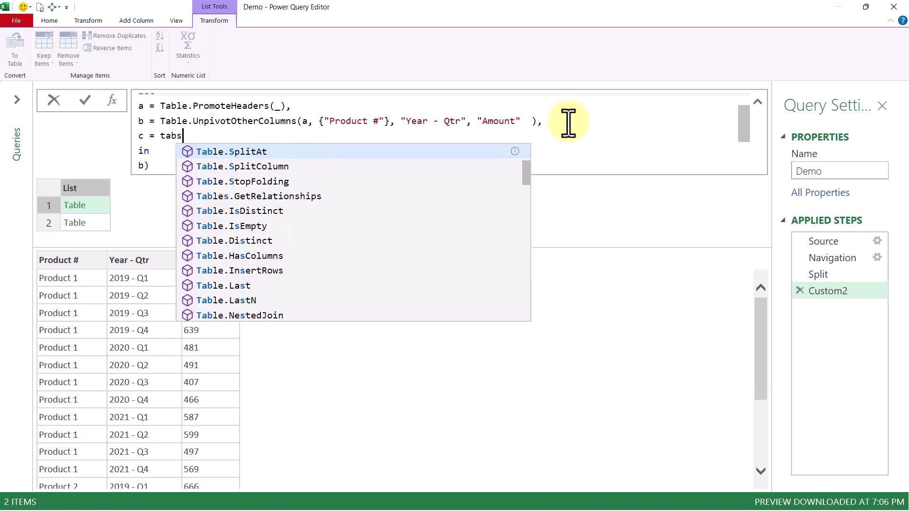
{"action": "key", "text": "Down"}
{"action": "key", "text": "Tab"}
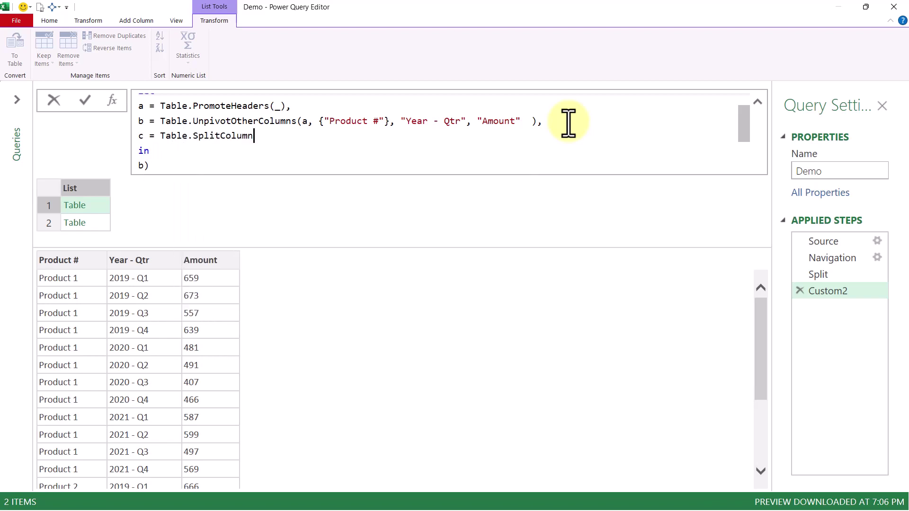
{"action": "type", "text": "("}
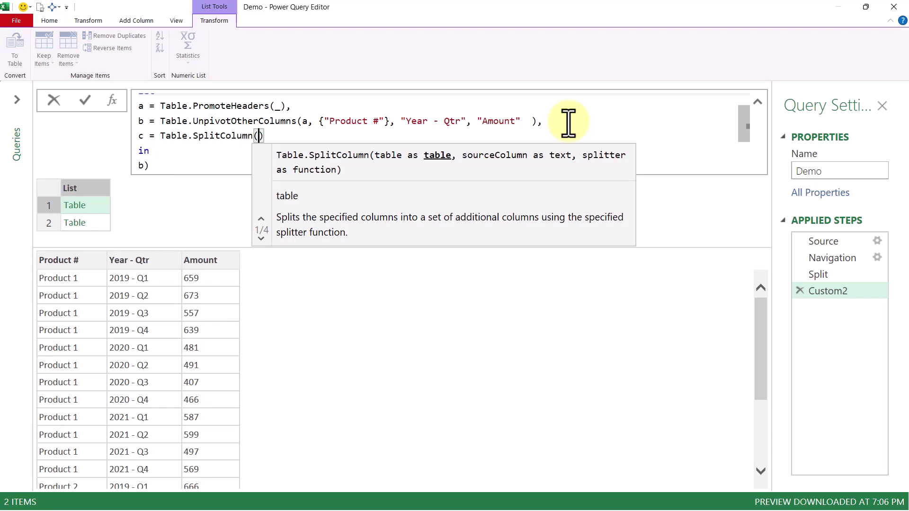
{"action": "type", "text": "b, "}
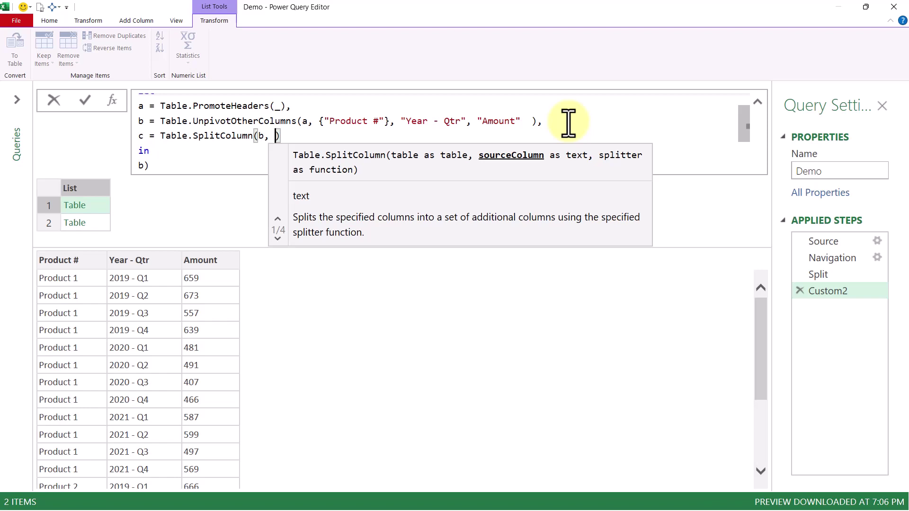
{"action": "type", "text": "\"Year"}
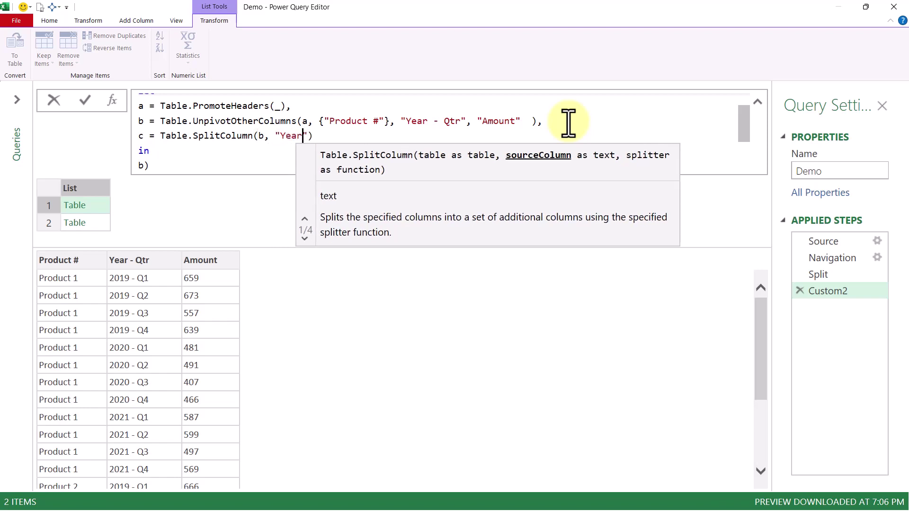
{"action": "type", "text": " - "}
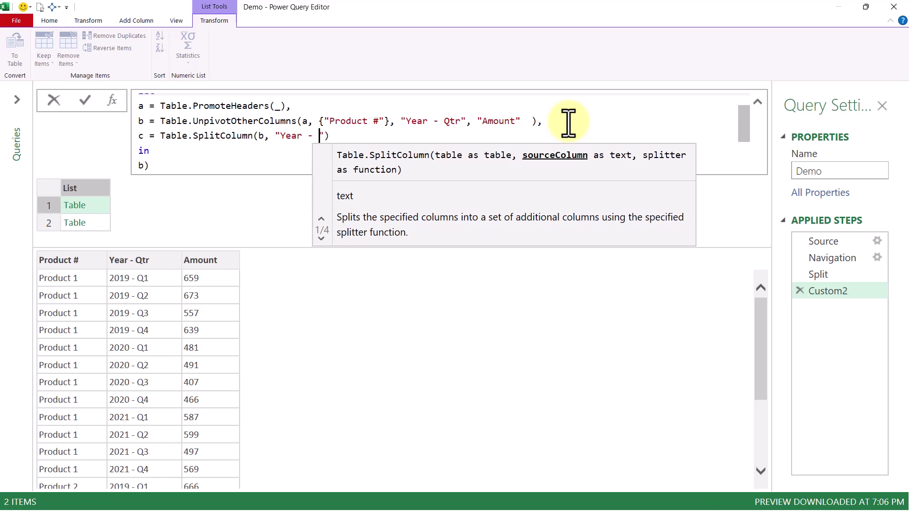
{"action": "type", "text": "Qtr"}
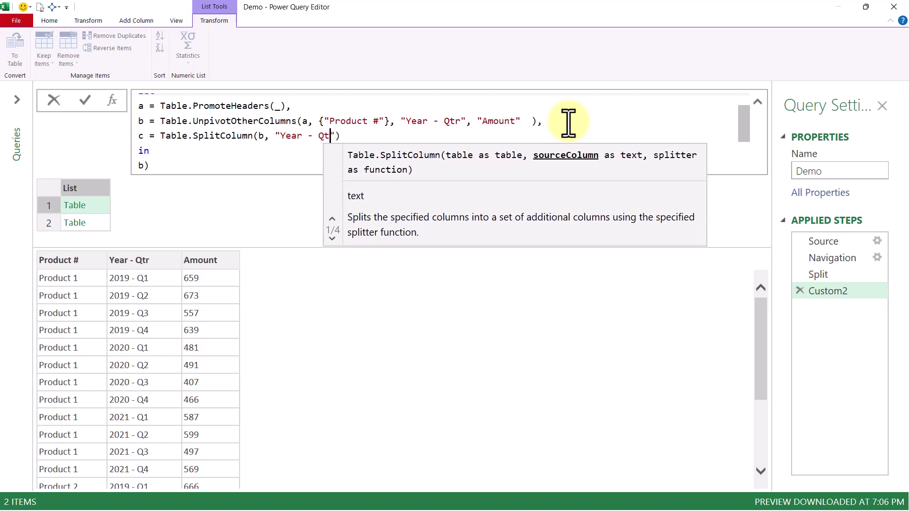
{"action": "type", "text": "\""}
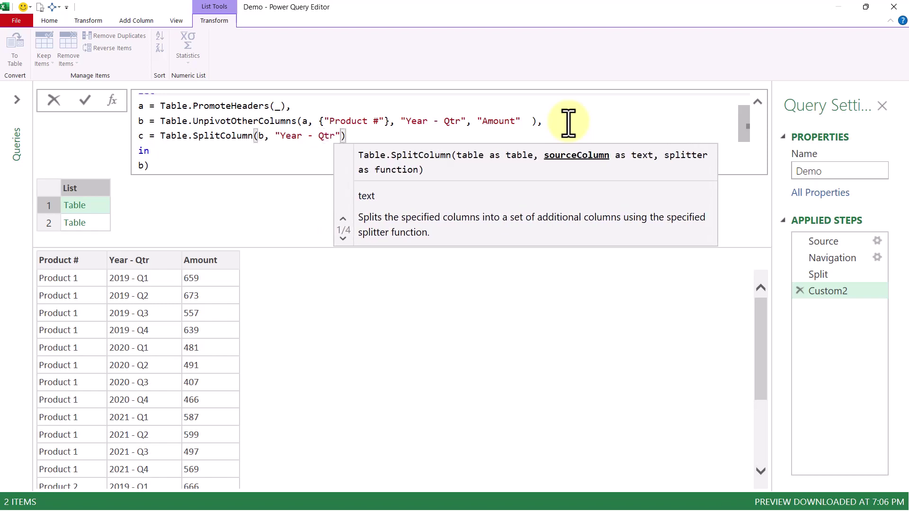
{"action": "type", "text": ", "}
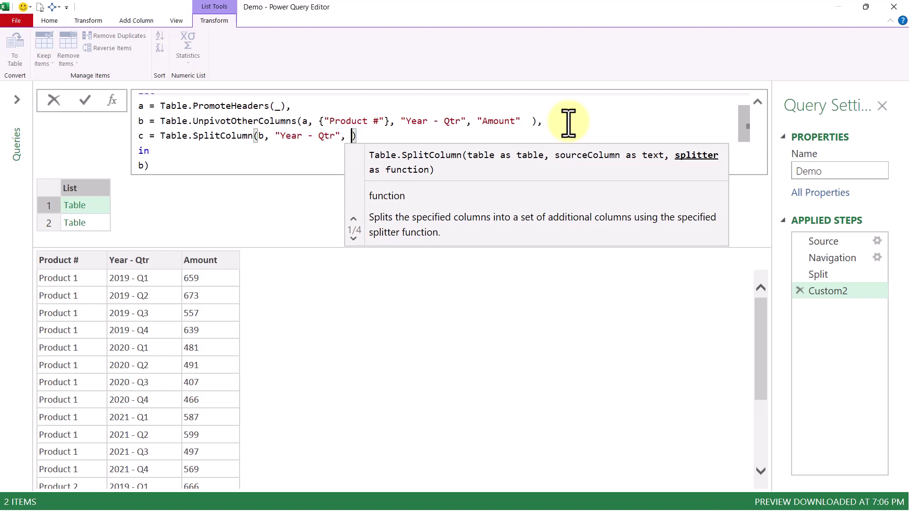
{"action": "type", "text": "spli"}
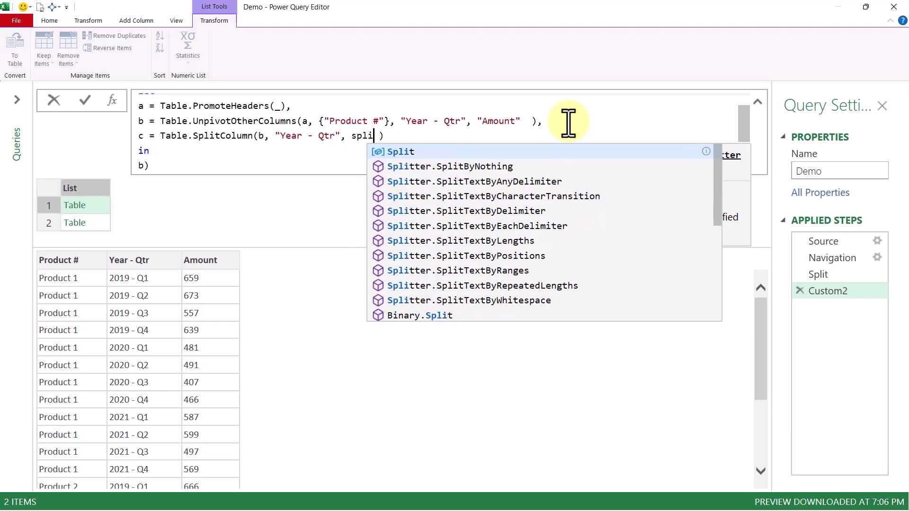
{"action": "key", "text": "Down"}
{"action": "key", "text": "Down"}
{"action": "key", "text": "Down"}
{"action": "key", "text": "Down"}
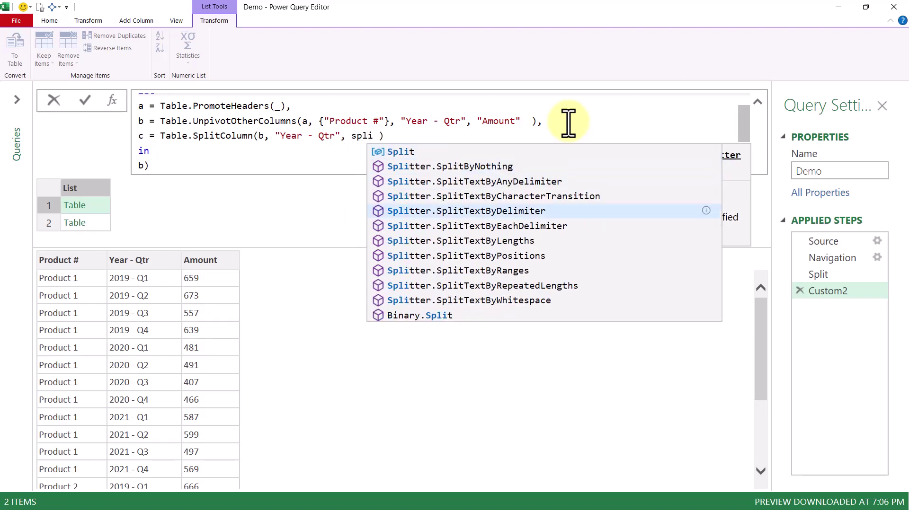
{"action": "key", "text": "Tab"}
{"action": "type", "text": "*"}
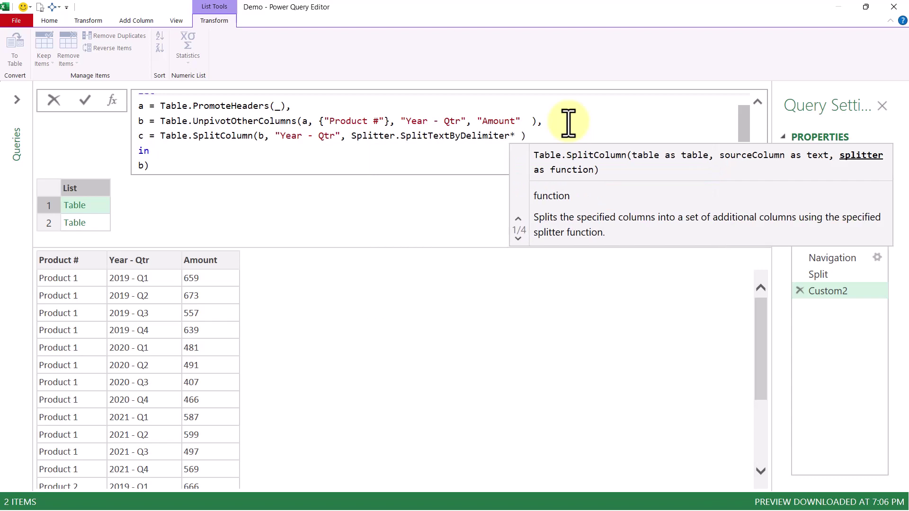
{"action": "key", "text": "BackSpace"}
{"action": "type", "text": "("}
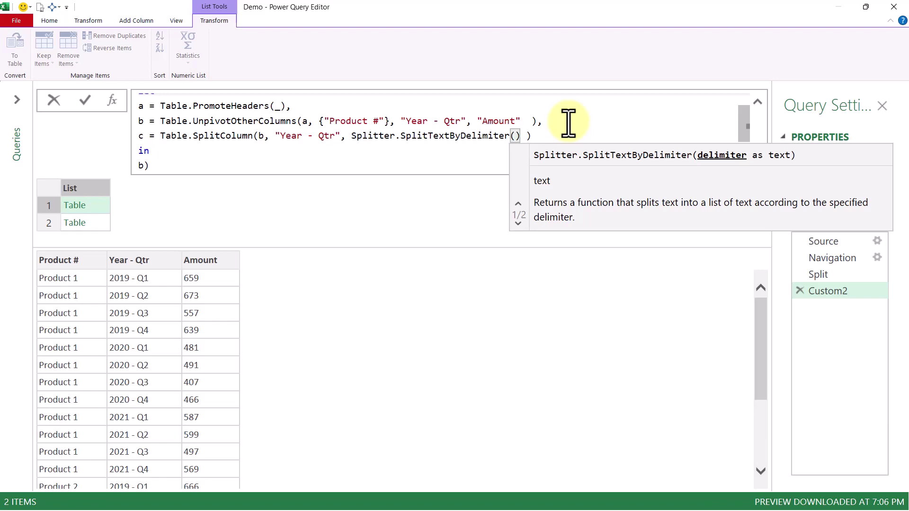
{"action": "type", "text": "\" -"}
- Change the let block's output from b to c
{"action": "key", "text": "Down"}
{"action": "key", "text": "Down"}
{"action": "key", "text": "Home"}
{"action": "scroll", "coordinate": [568, 122], "scroll_direction": "down", "scroll_amount": 1}
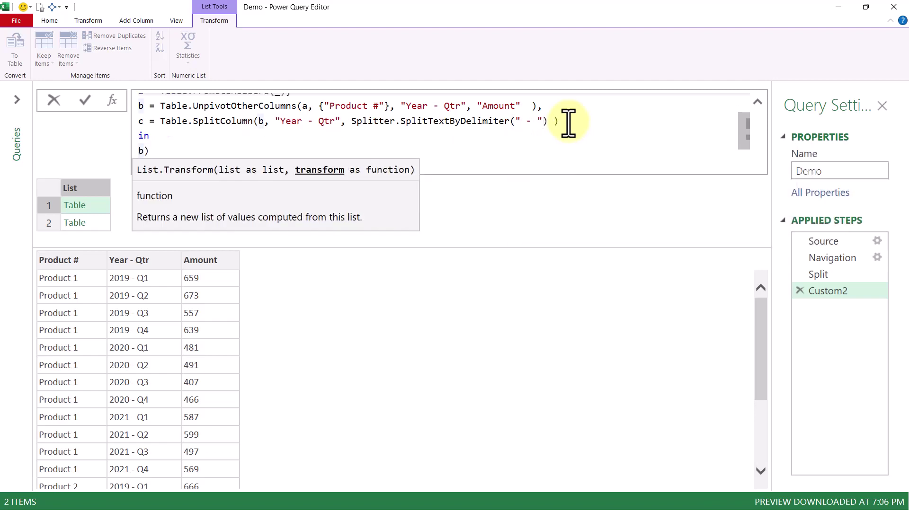
{"action": "key", "text": "Delete"}
{"action": "type", "text": "c"}
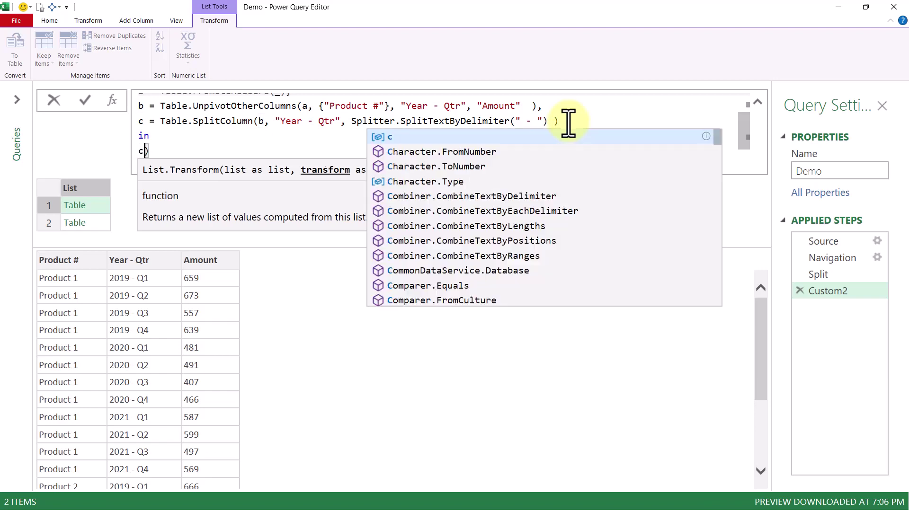
{"action": "key", "text": "Escape"}
- Commit the split step and inspect the first table's split Year - Qtr columns
{"action": "key", "text": "Return"}
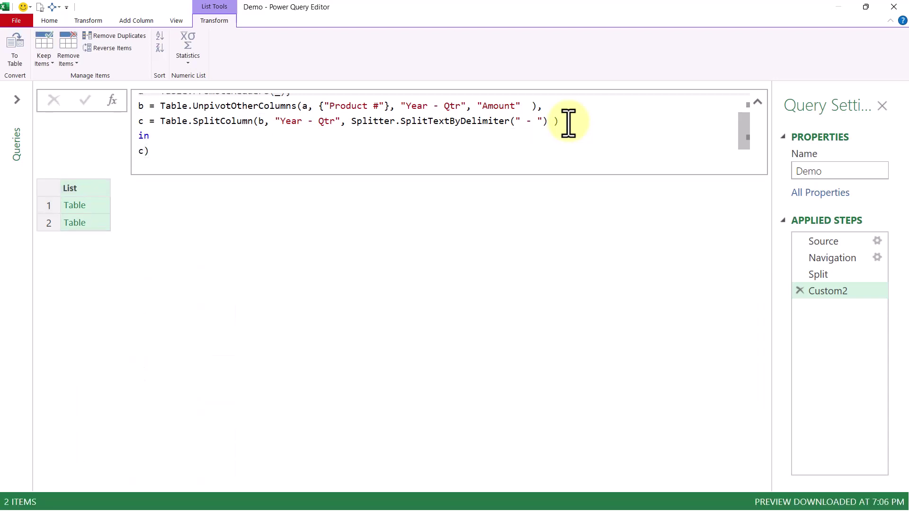
{"action": "left_click", "coordinate": [101, 206]}
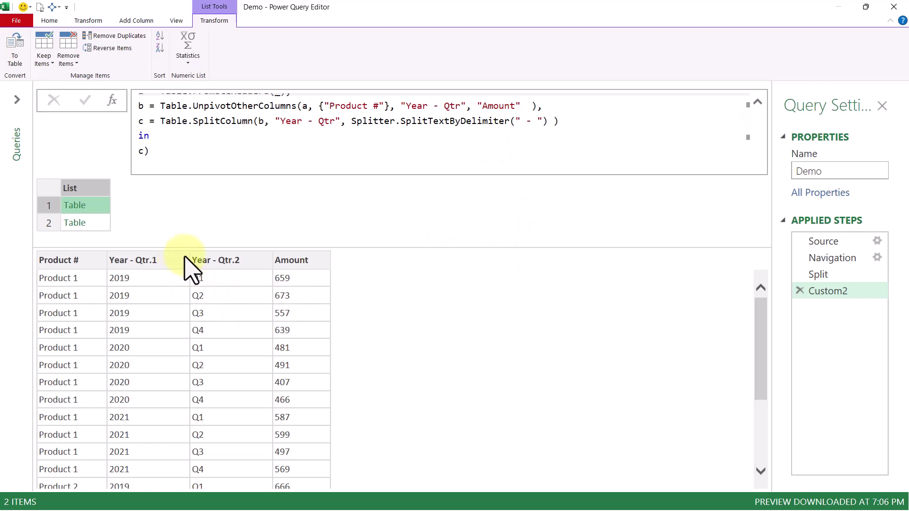
{"action": "left_click", "coordinate": [521, 121]}
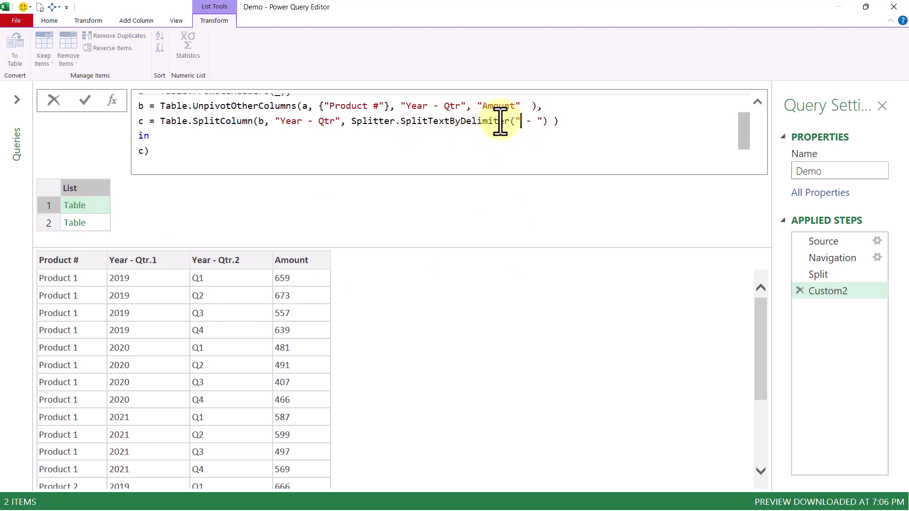
{"action": "left_click", "coordinate": [547, 122]}
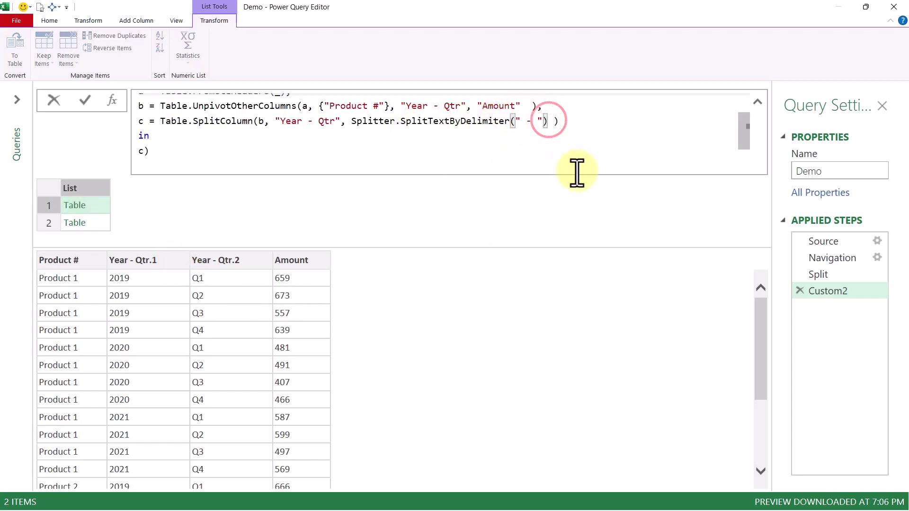
{"action": "left_click", "coordinate": [158, 265]}
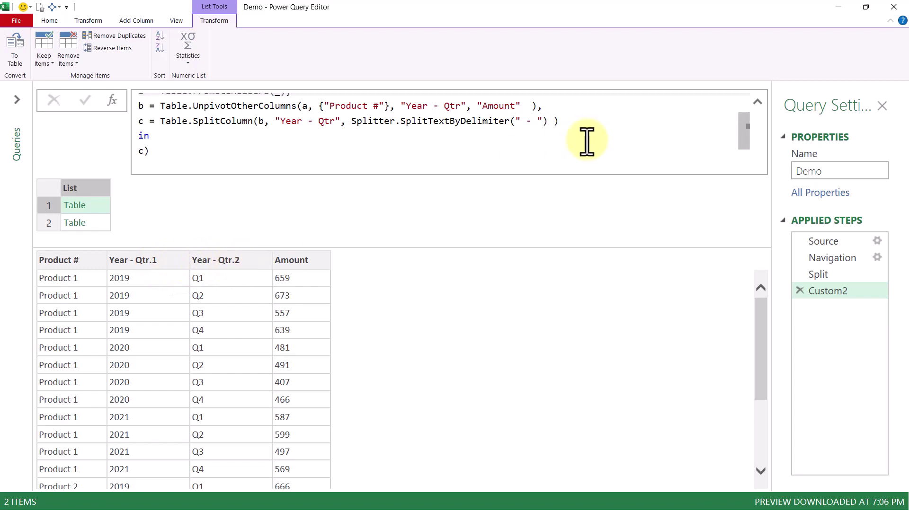
- Name the split columns {"Year", "Qtr"} and preview both tables
{"action": "left_click", "coordinate": [547, 121]}
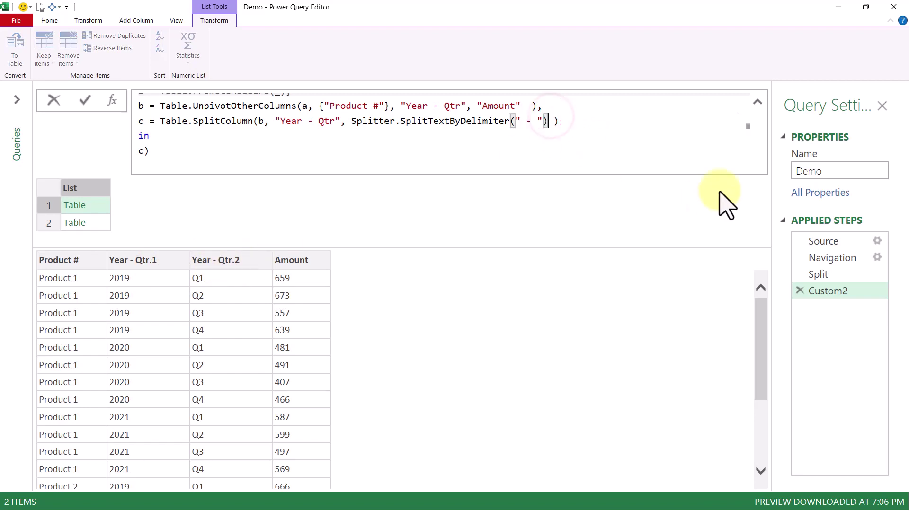
{"action": "key", "text": "Right"}
{"action": "type", "text": ","}
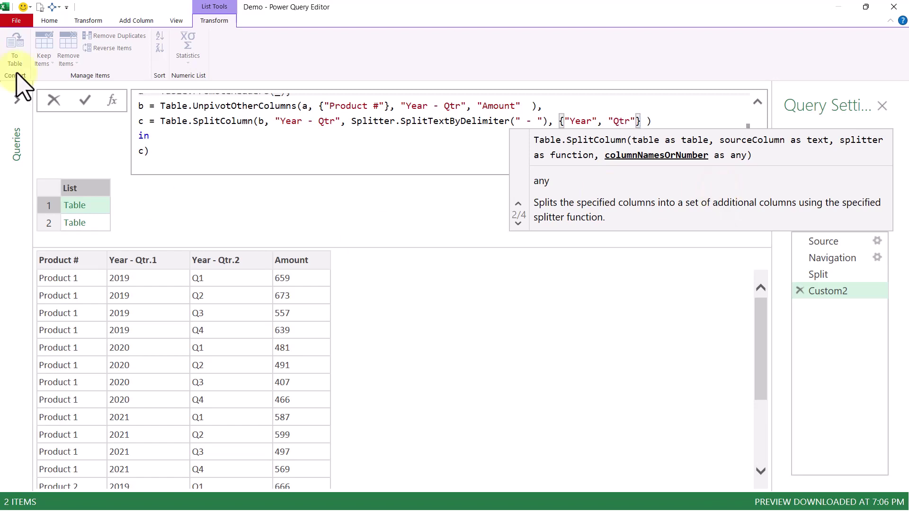
{"action": "left_click", "coordinate": [85, 100]}
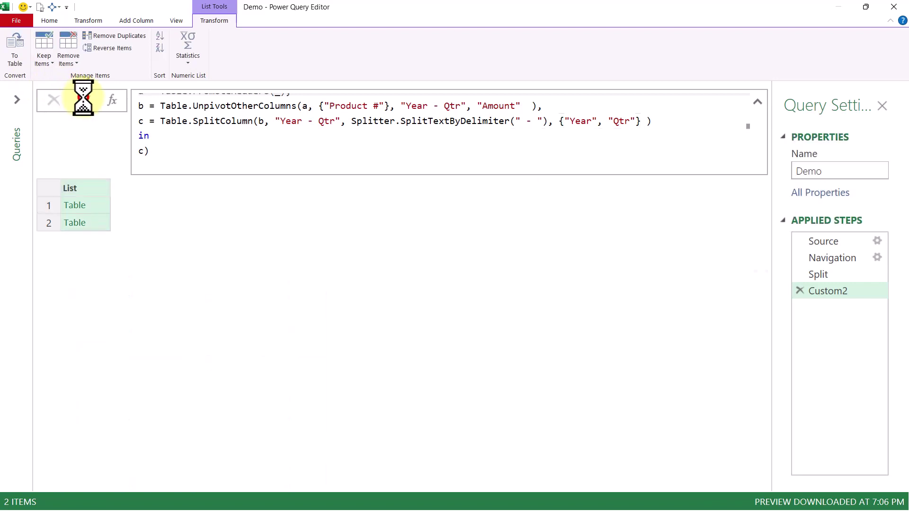
{"action": "left_click", "coordinate": [95, 201]}
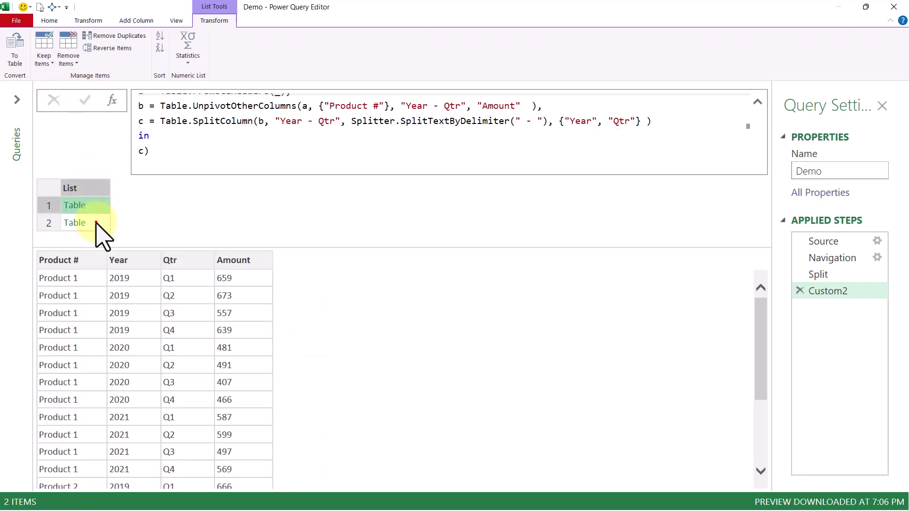
{"action": "left_click", "coordinate": [96, 222]}
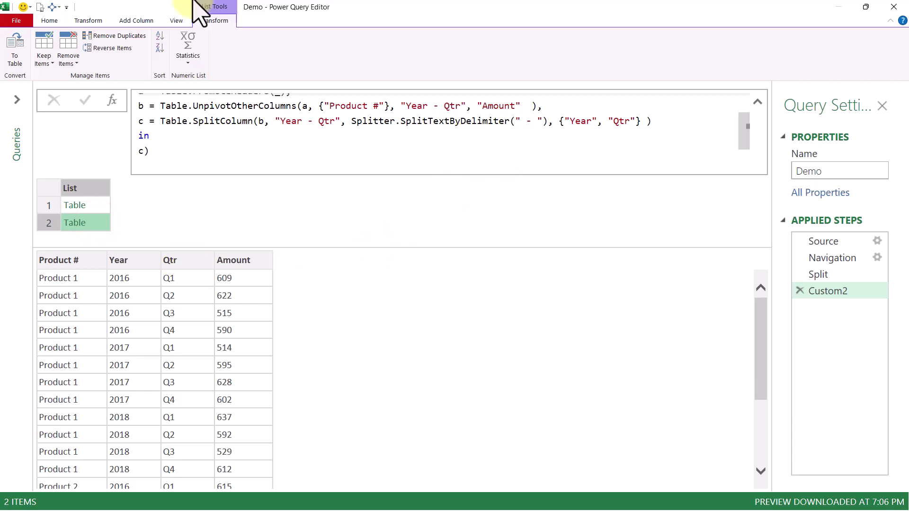
- Add a Custom1 step = Table.Combine(Custom2), merging both tables into 205 rows and 4 columns
{"action": "left_click", "coordinate": [260, 207]}
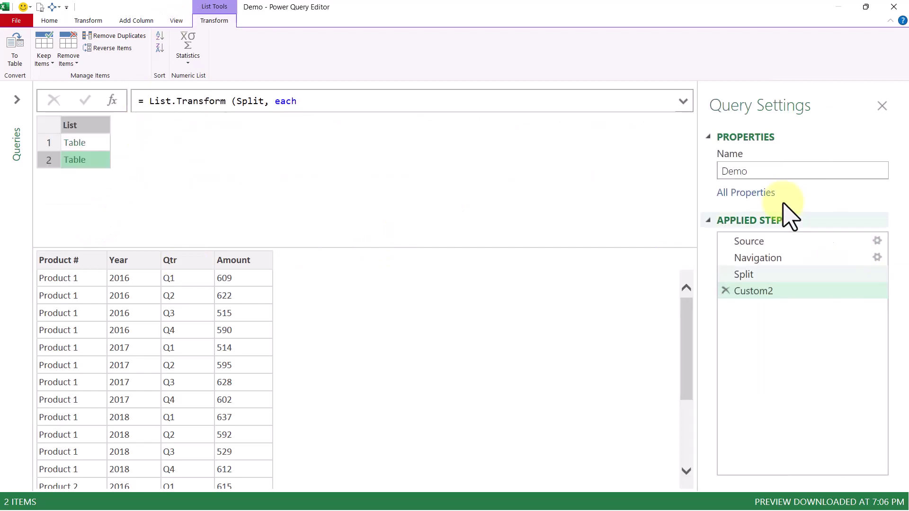
{"action": "left_click", "coordinate": [100, 145]}
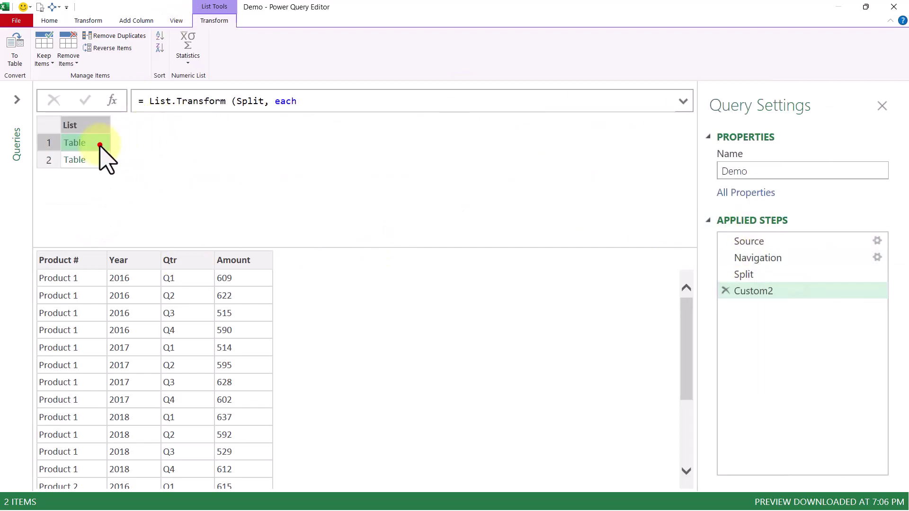
{"action": "left_click", "coordinate": [112, 100]}
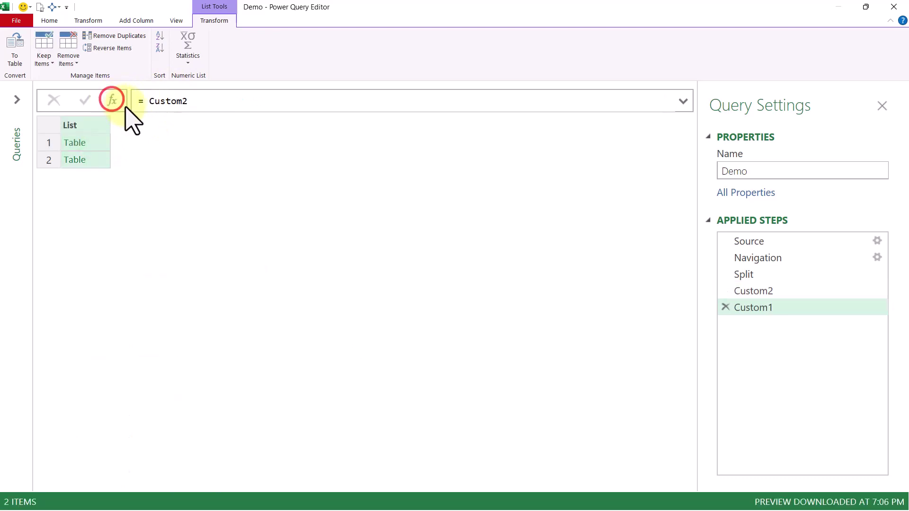
{"action": "left_click", "coordinate": [147, 100]}
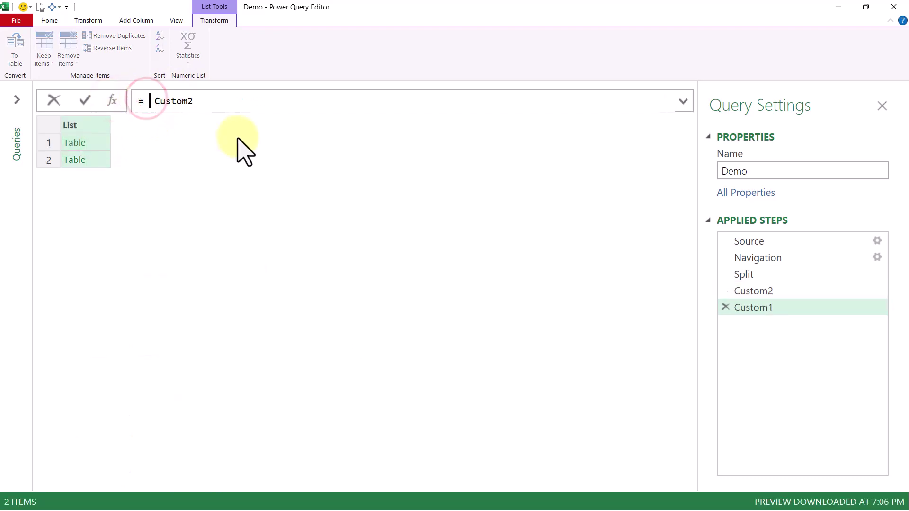
{"action": "type", "text": "tab;e"}
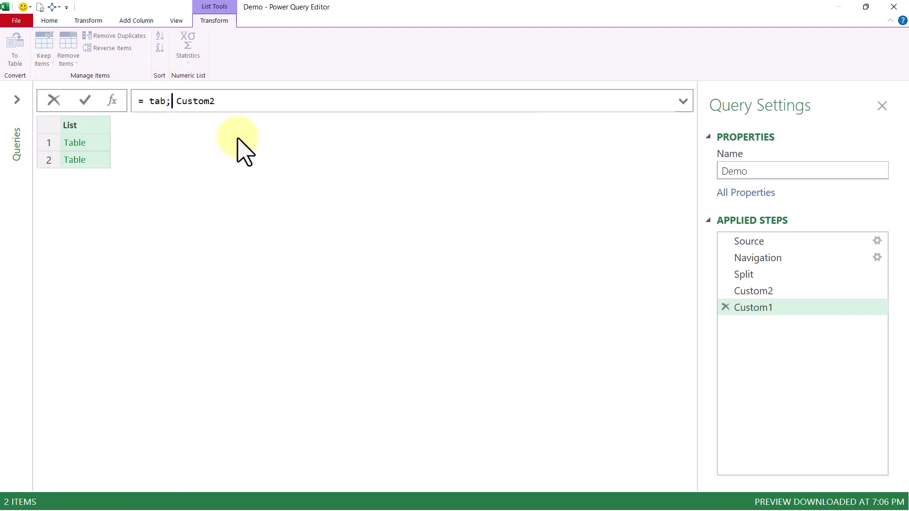
{"action": "key", "text": "BackSpace"}
{"action": "key", "text": "BackSpace"}
{"action": "type", "text": ".co"}
{"action": "key", "text": "Tab"}
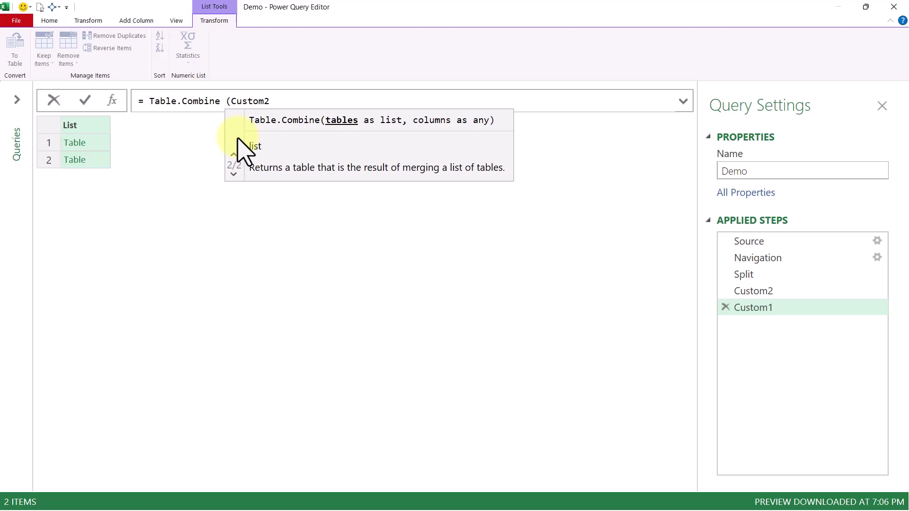
{"action": "key", "text": "End"}
{"action": "type", "text": ")"}
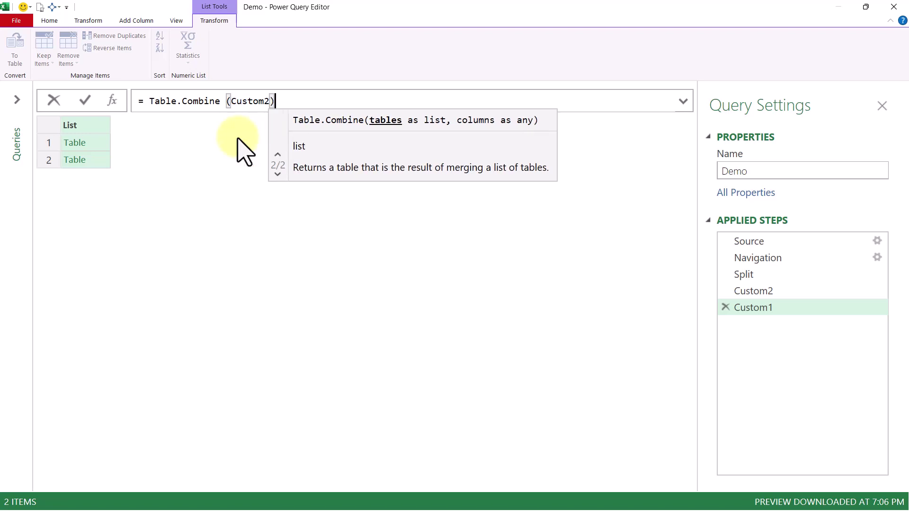
{"action": "key", "text": "Return"}
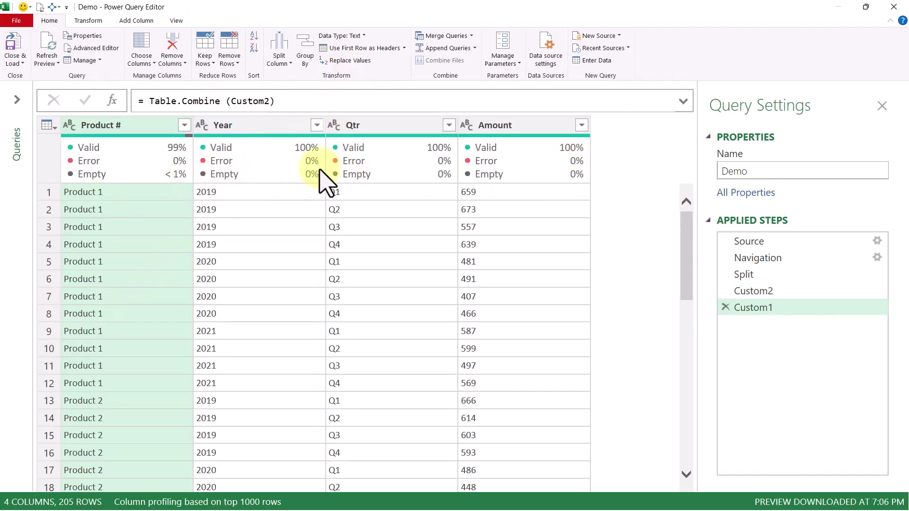
- Check the Year filter values without changing them, then choose Close & Load To
{"action": "left_click", "coordinate": [317, 126]}
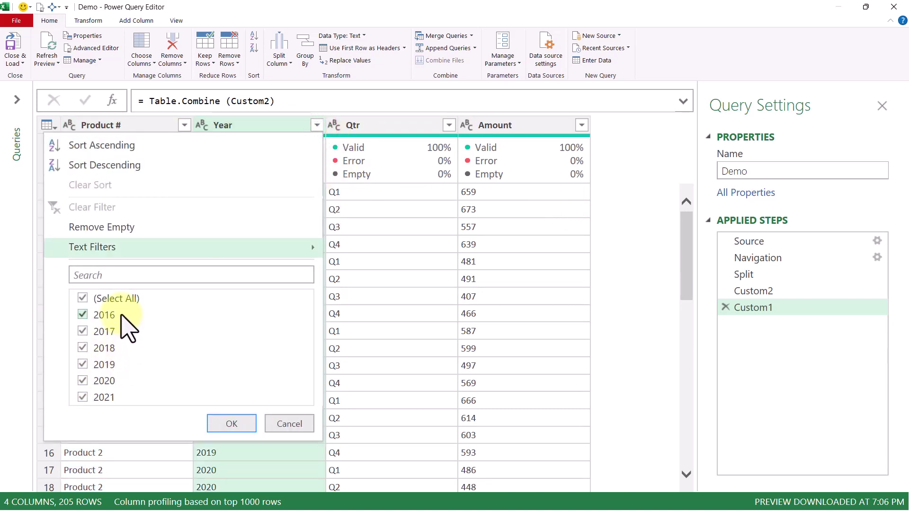
{"action": "left_click", "coordinate": [300, 428]}
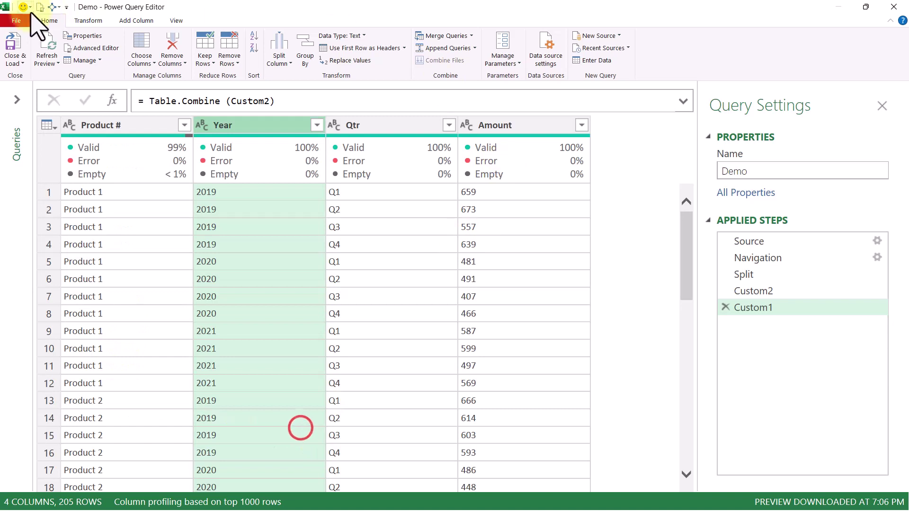
{"action": "left_click", "coordinate": [16, 63]}
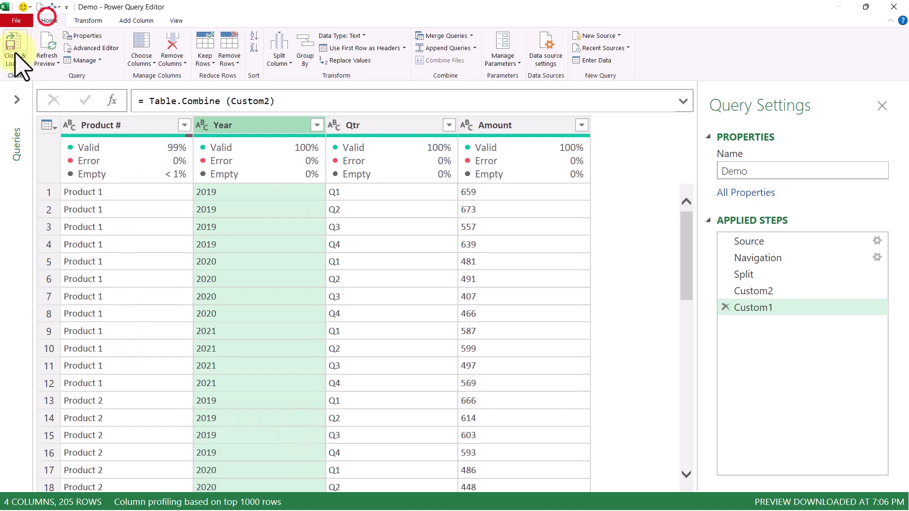
{"action": "left_click", "coordinate": [29, 88]}
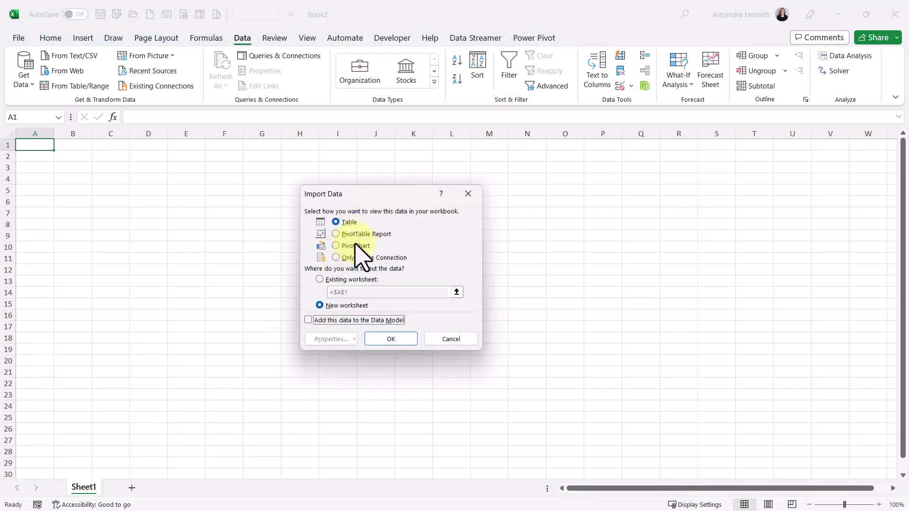
- Load the query as a PivotTable report on the existing worksheet at cell B2
{"action": "left_click", "coordinate": [362, 234]}
{"action": "left_click", "coordinate": [350, 278]}
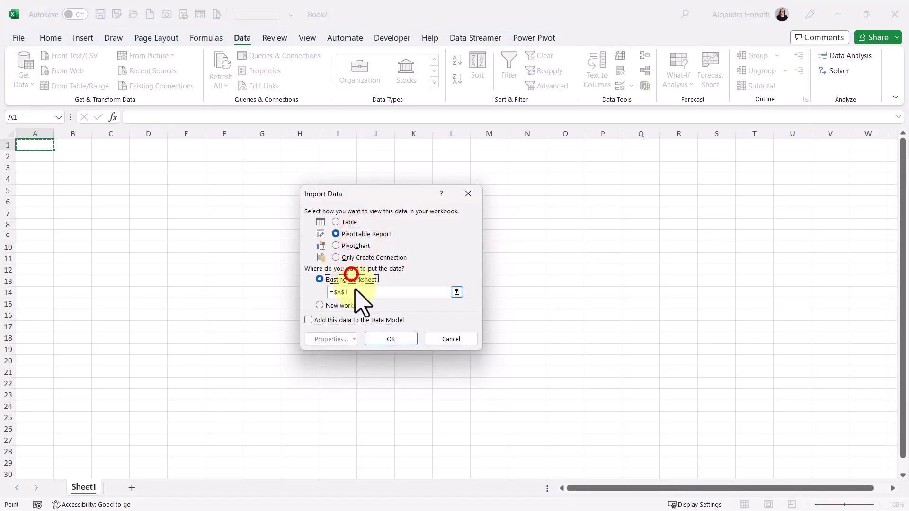
{"action": "left_click", "coordinate": [65, 156]}
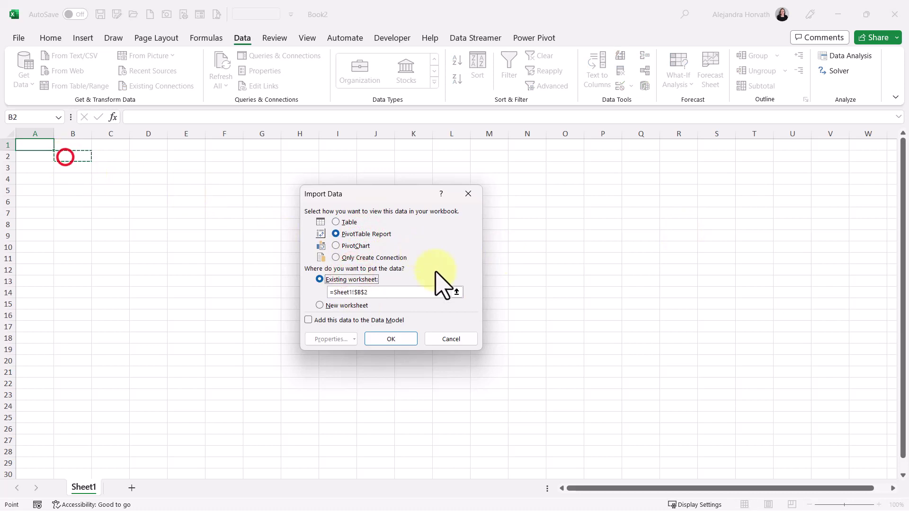
{"action": "left_click", "coordinate": [400, 339]}
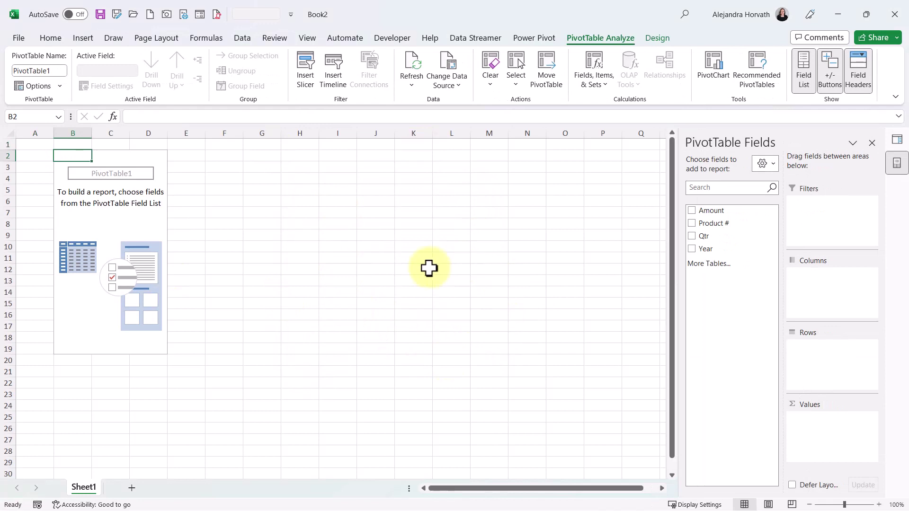
- Put Amount in Values, Year/Qtr in Columns and Product # in Rows
{"action": "scroll", "coordinate": [429, 268], "scroll_direction": "up", "scroll_amount": 1}
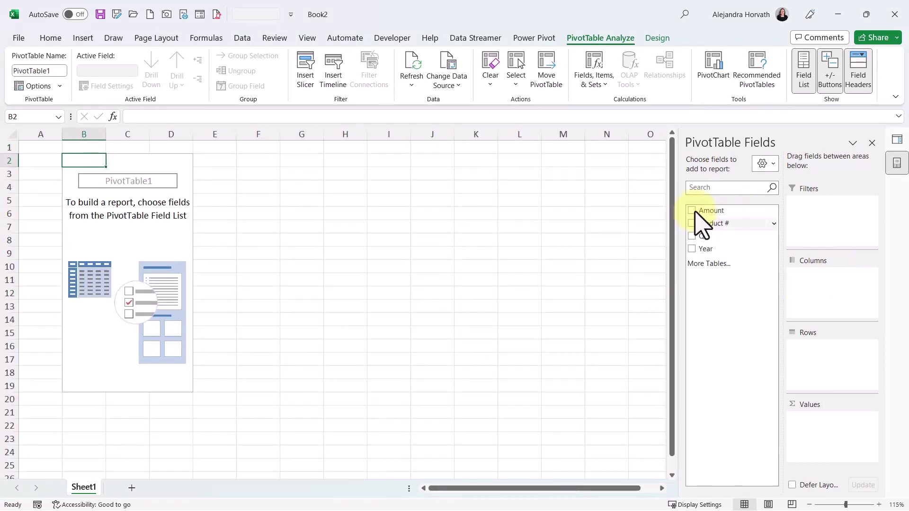
{"action": "left_click_drag", "start_coordinate": [695, 212], "coordinate": [811, 406]}
{"action": "left_click_drag", "start_coordinate": [712, 247], "coordinate": [824, 296]}
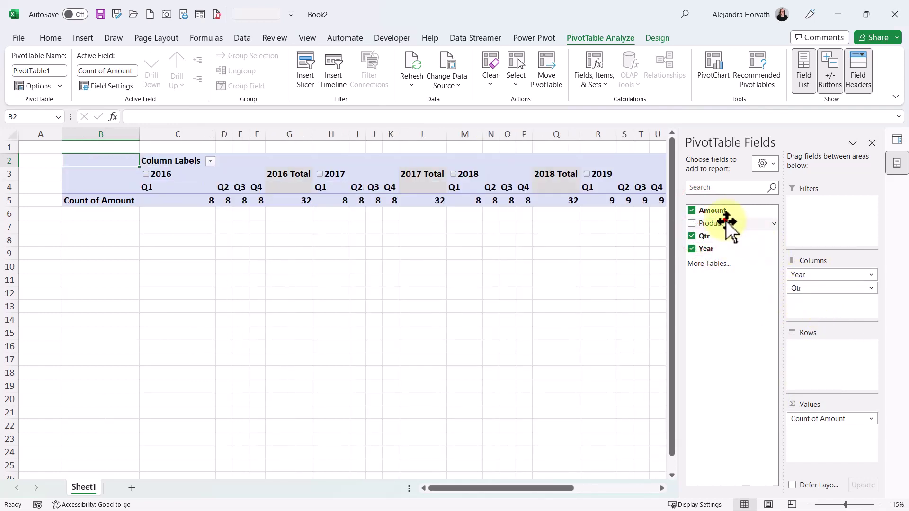
{"action": "left_click_drag", "start_coordinate": [726, 221], "coordinate": [817, 346]}
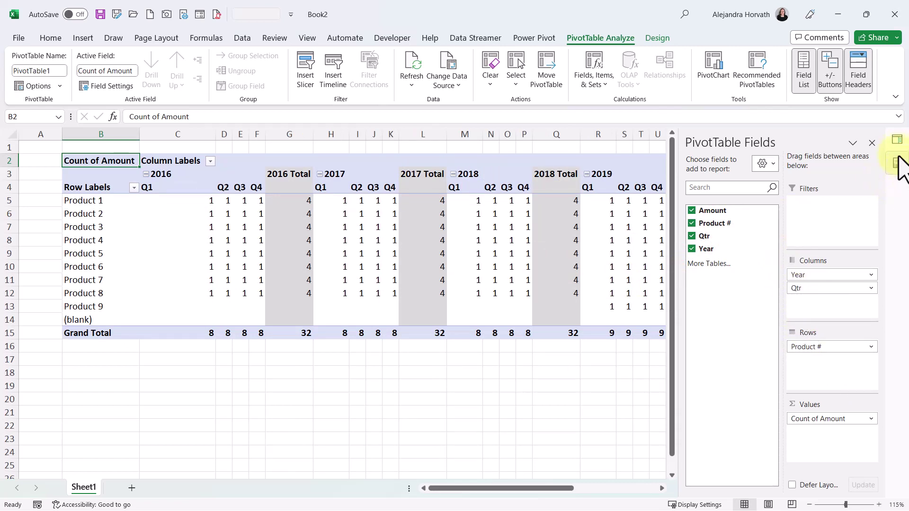
- Reopen the Demo query from the Queries & Connections pane
{"action": "left_click", "coordinate": [897, 139]}
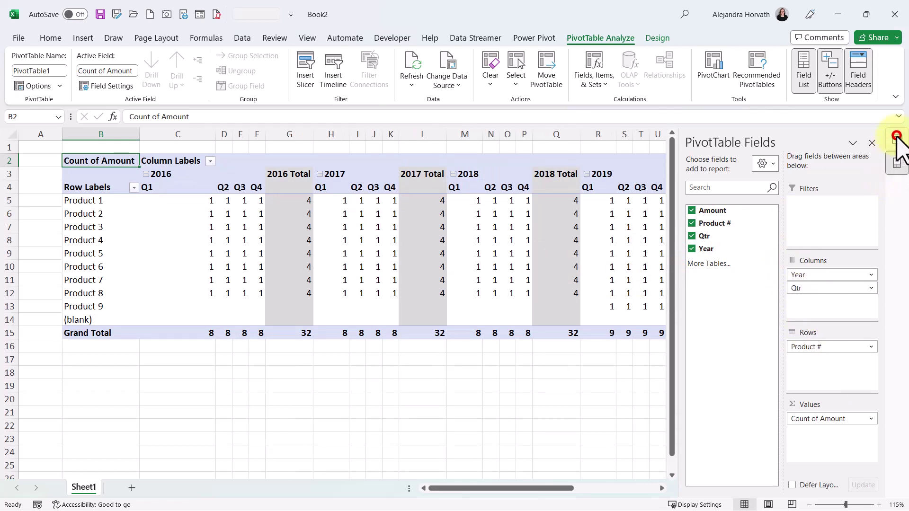
{"action": "left_click", "coordinate": [818, 203]}
{"action": "double_click", "coordinate": [818, 203]}
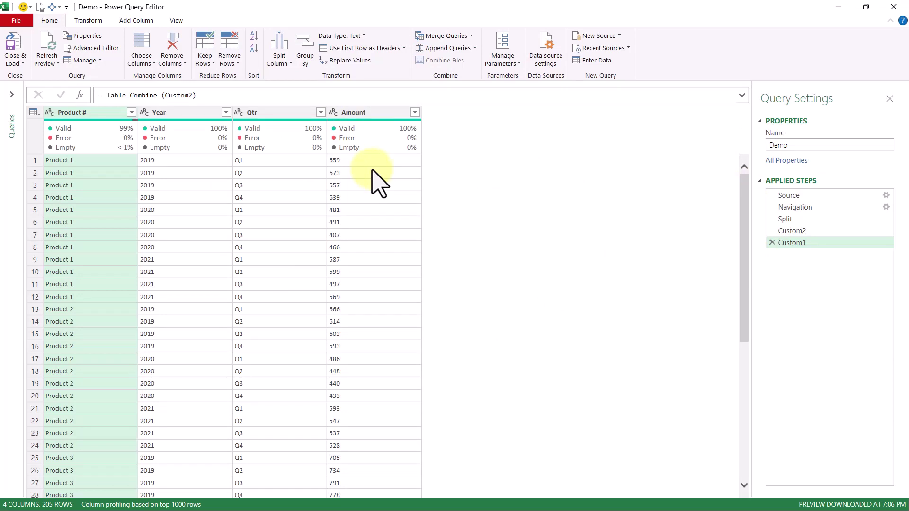
- Change the Amount column's data type to Whole Number, revealing a few errors
{"action": "key", "text": "ctrl+shift+equal"}
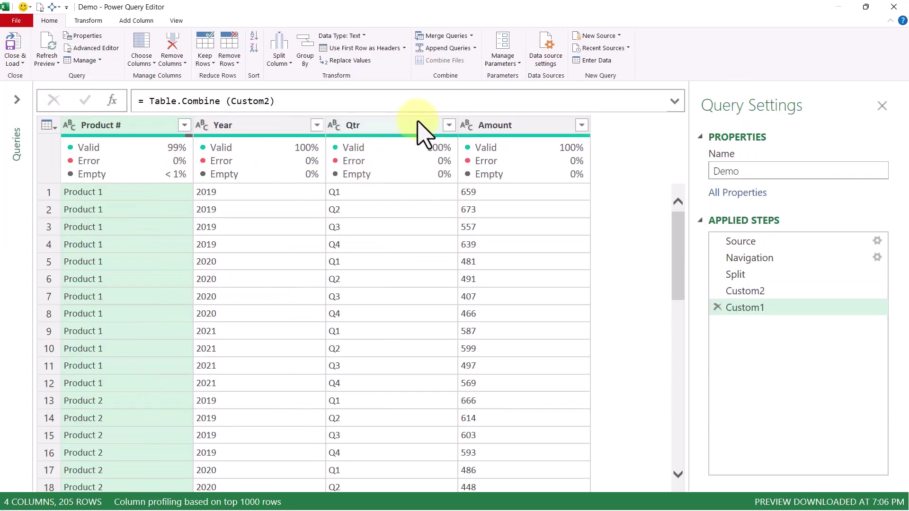
{"action": "left_click", "coordinate": [492, 126]}
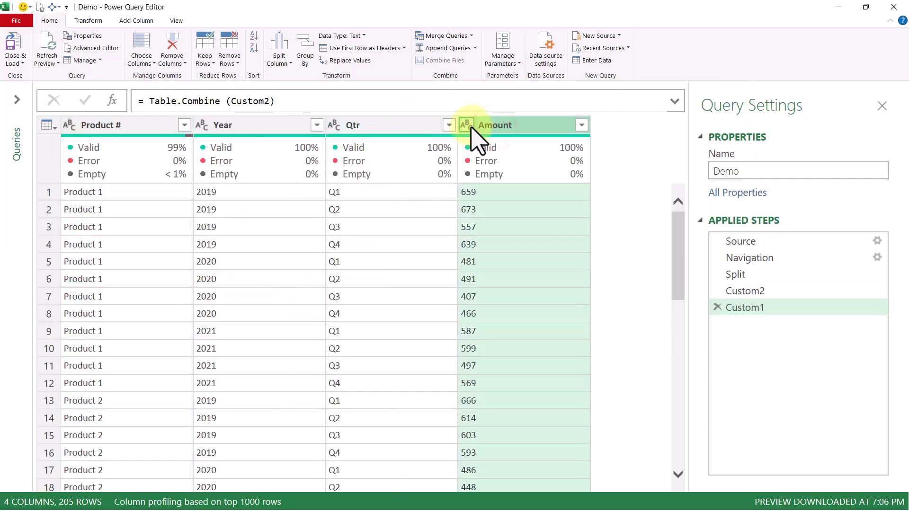
{"action": "left_click", "coordinate": [470, 125]}
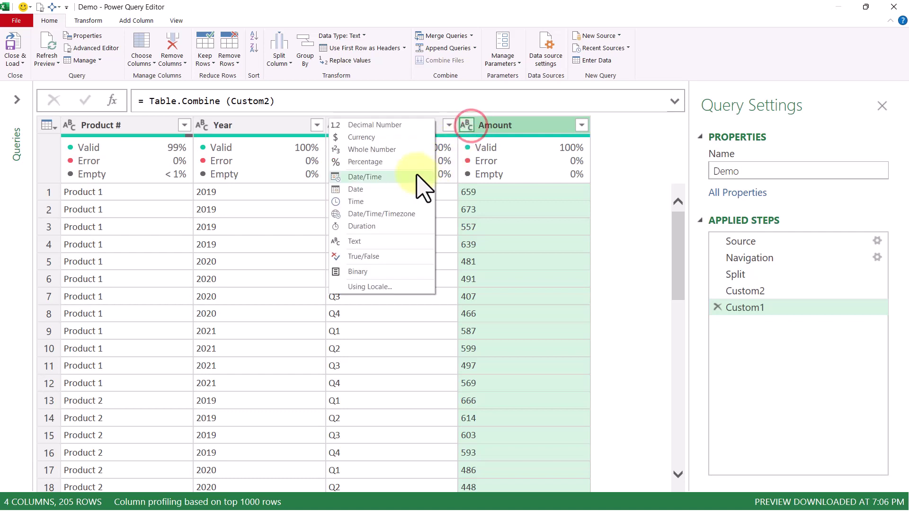
{"action": "left_click", "coordinate": [367, 149]}
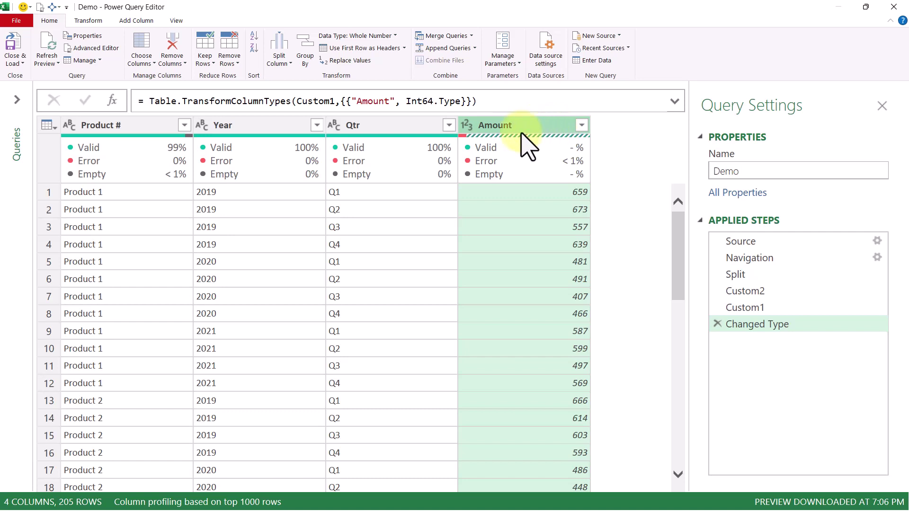
{"action": "scroll", "coordinate": [601, 209], "scroll_direction": "down", "scroll_amount": 4}
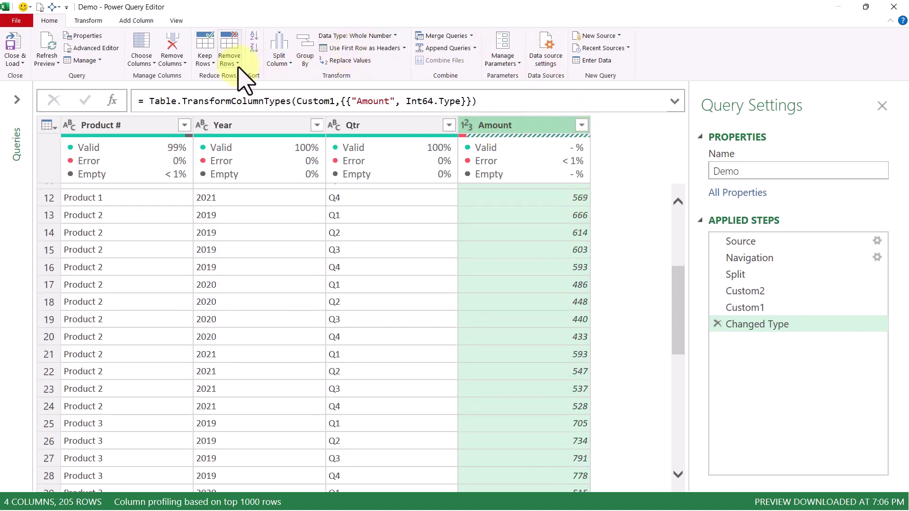
- Keep only error rows and inspect the Amount error and its empty Product #
{"action": "left_click", "coordinate": [211, 63]}
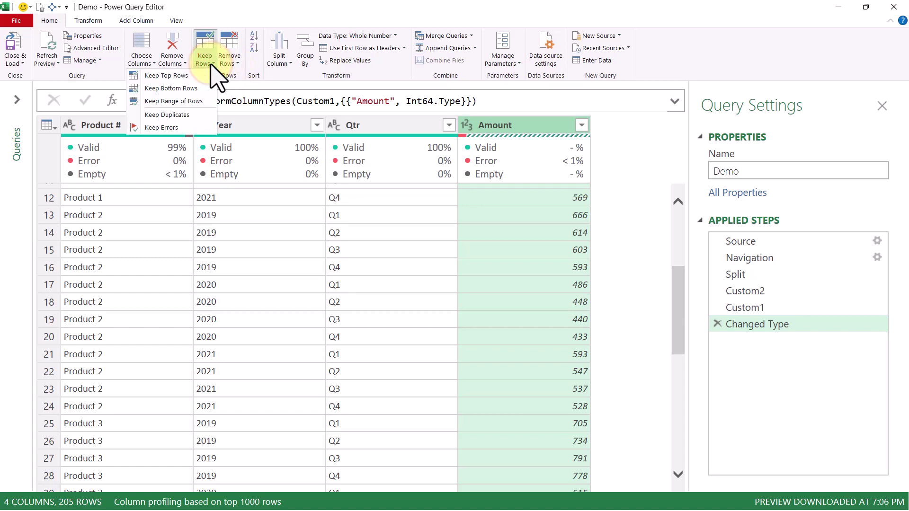
{"action": "left_click", "coordinate": [166, 128]}
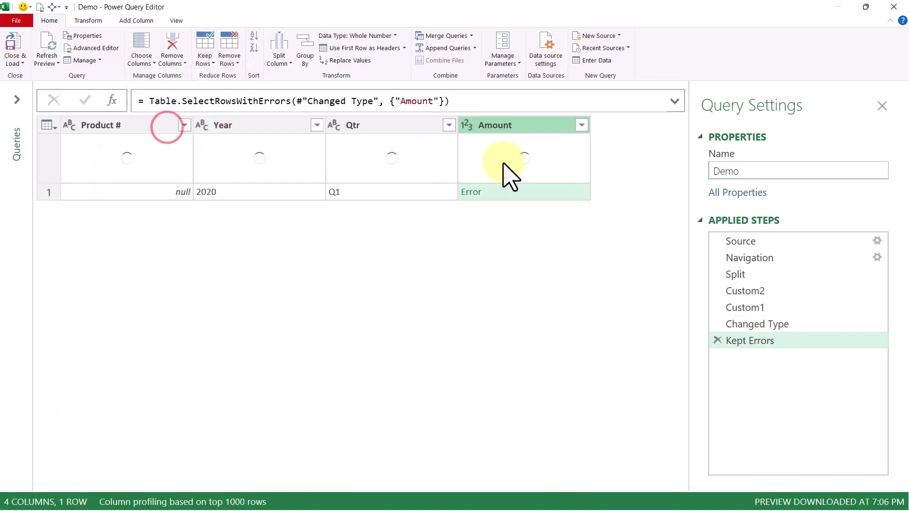
{"action": "left_click", "coordinate": [540, 195]}
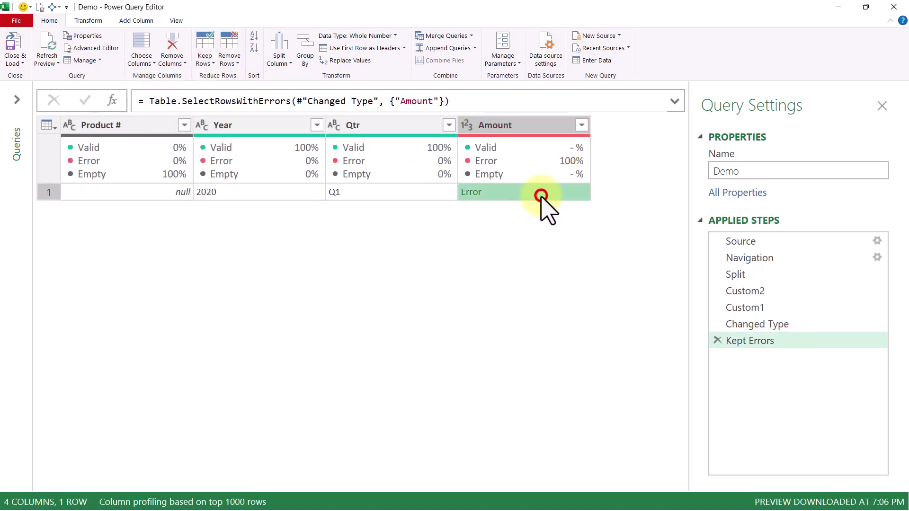
{"action": "left_click", "coordinate": [130, 191]}
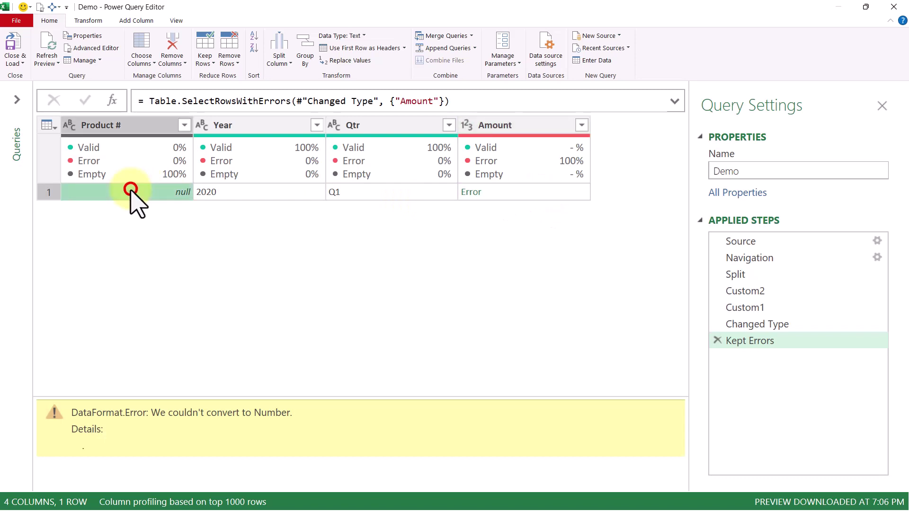
{"action": "left_click", "coordinate": [582, 188]}
- In the Navigation source data, find the stray "." in Column6 of blank row 11
{"action": "left_click", "coordinate": [780, 258]}
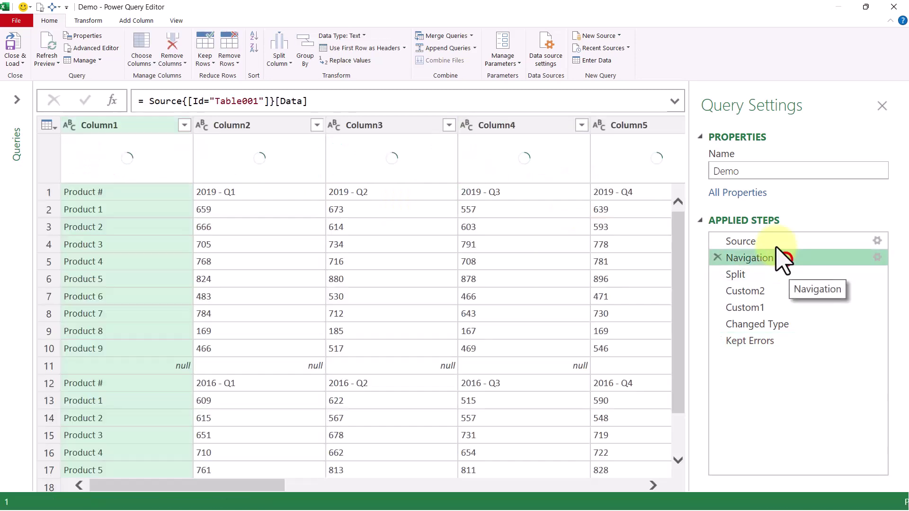
{"action": "left_click", "coordinate": [53, 367]}
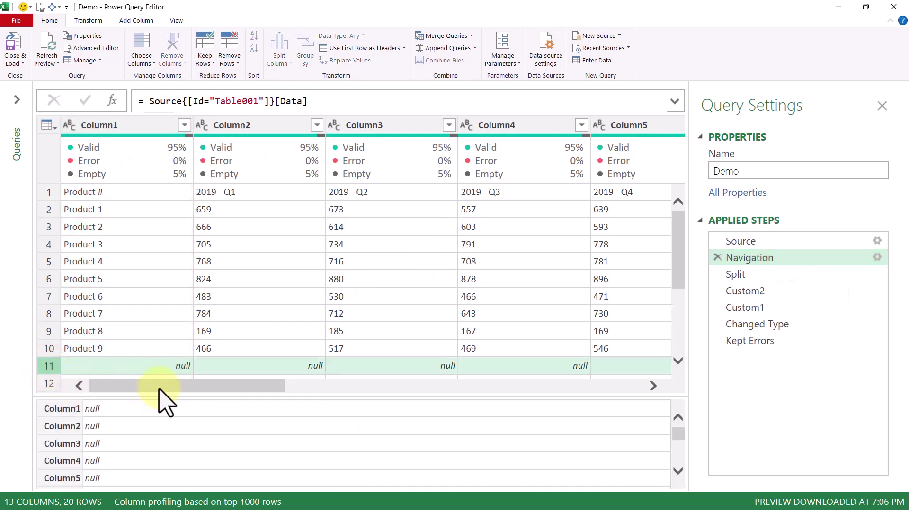
{"action": "left_click_drag", "start_coordinate": [159, 390], "coordinate": [303, 388]}
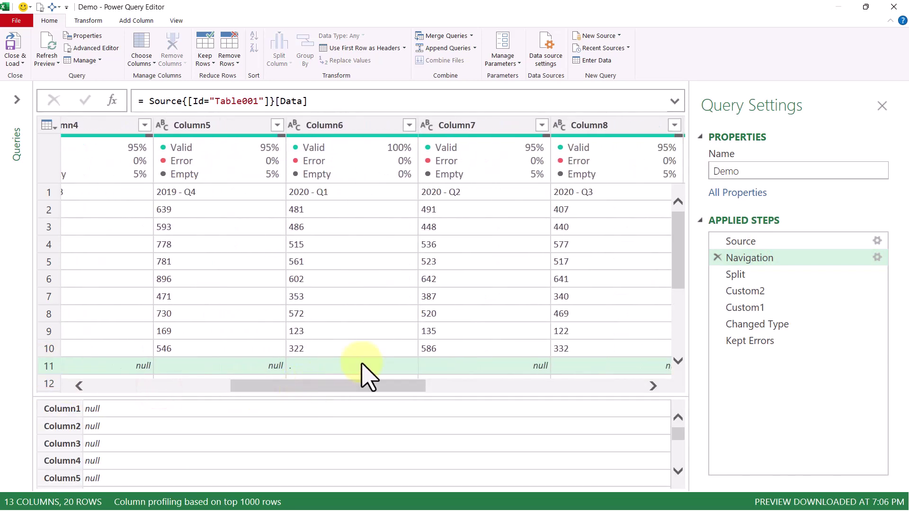
{"action": "left_click", "coordinate": [361, 364]}
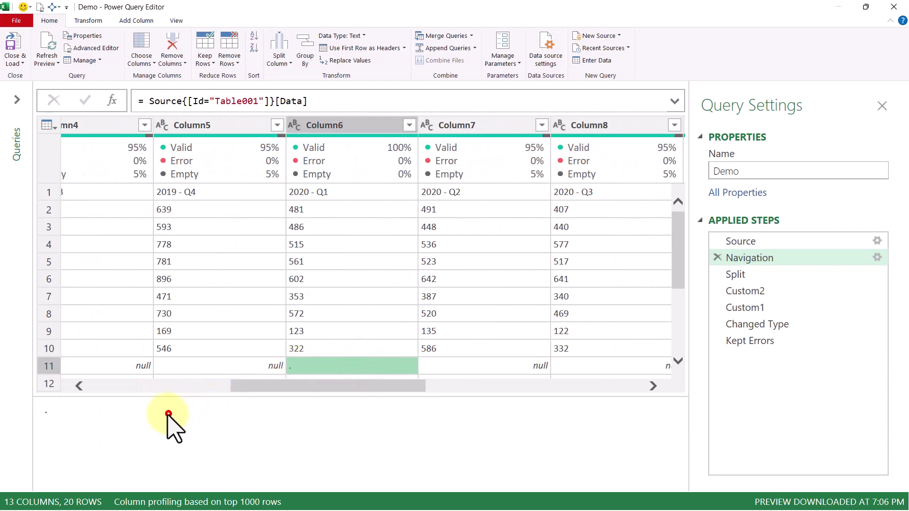
{"action": "left_click", "coordinate": [168, 414]}
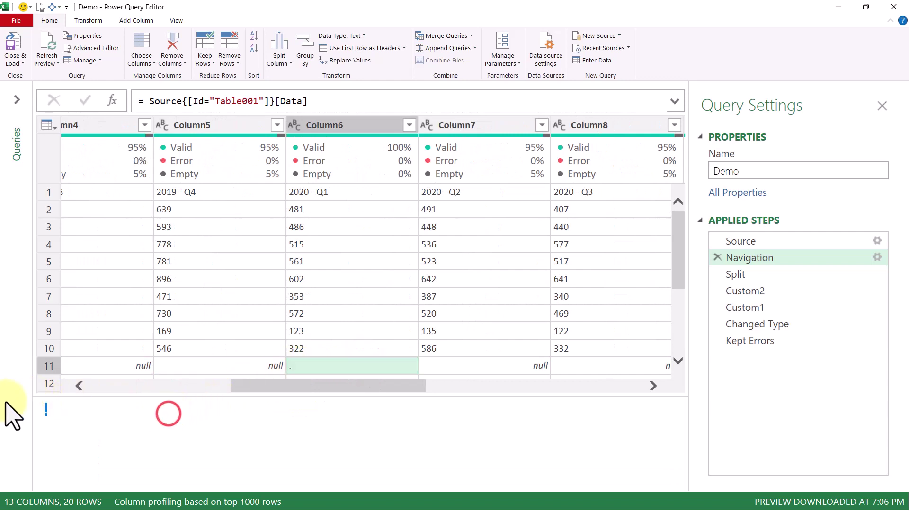
- Review both tables from the Split step, then select the Custom2 step
{"action": "left_click", "coordinate": [777, 277]}
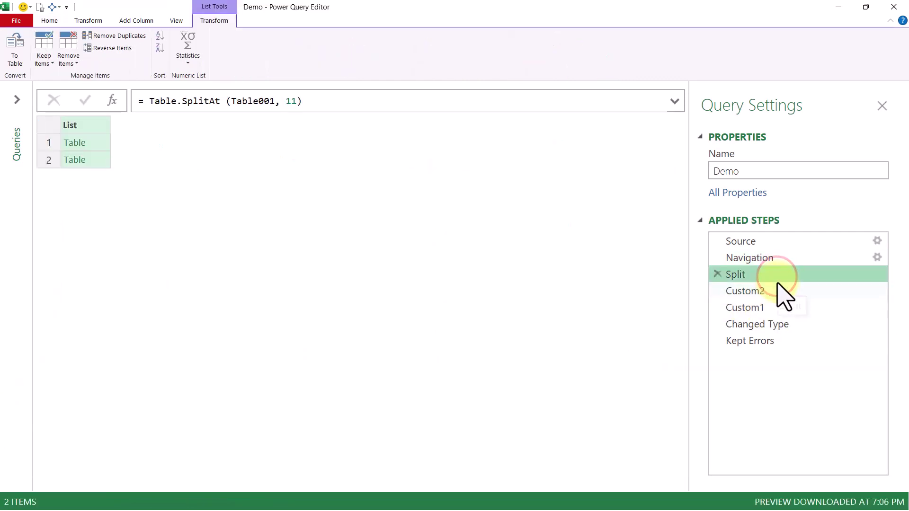
{"action": "left_click", "coordinate": [97, 162]}
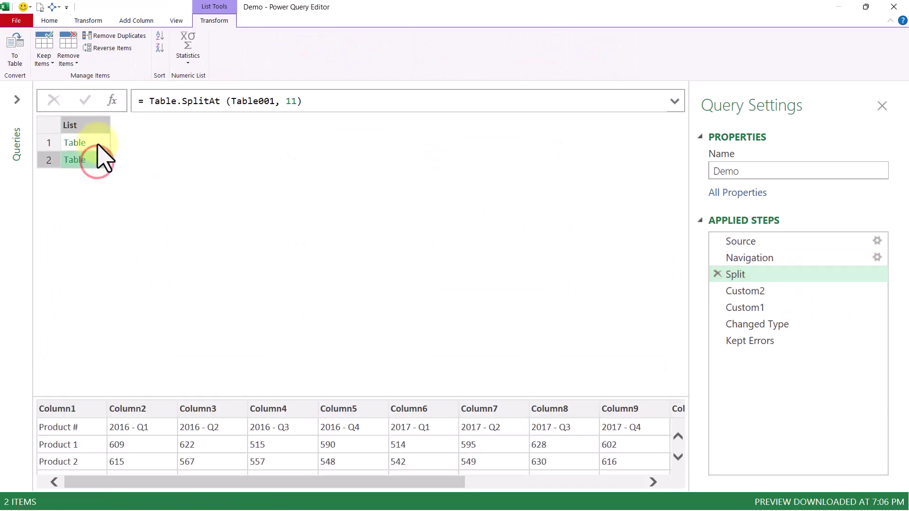
{"action": "left_click", "coordinate": [97, 143]}
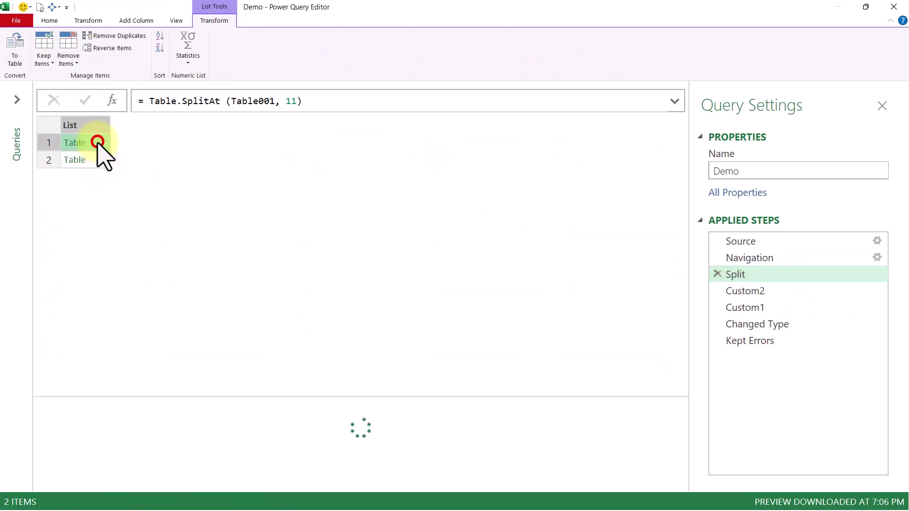
{"action": "left_click", "coordinate": [787, 291]}
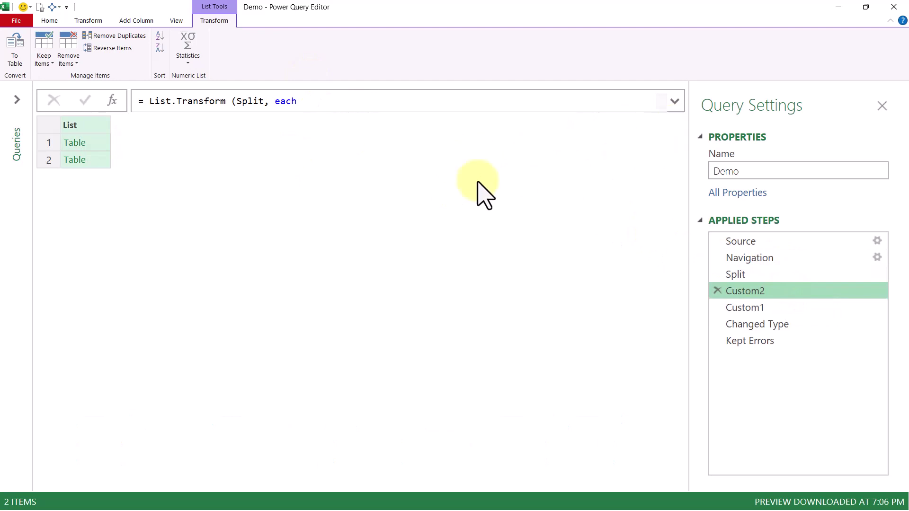
- Preview the first transformed table and reselect the Custom2 step
{"action": "left_click", "coordinate": [102, 148]}
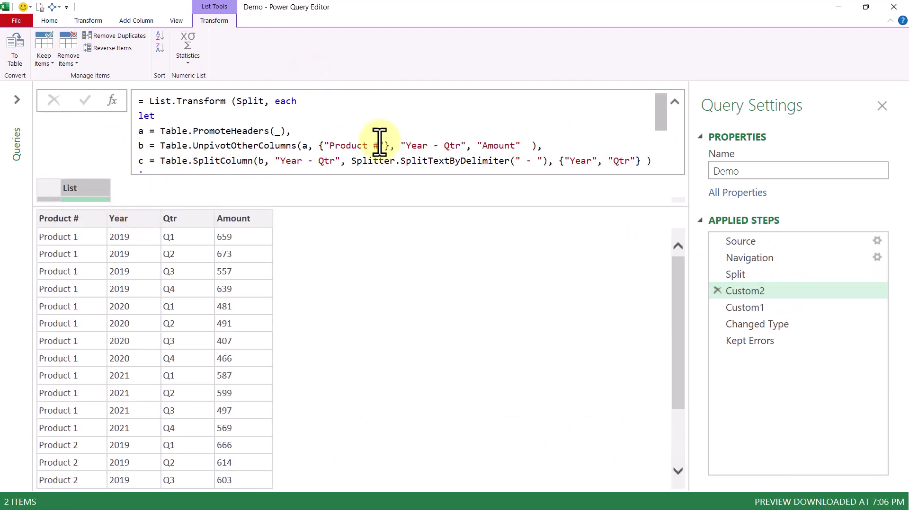
{"action": "scroll", "coordinate": [260, 144], "scroll_direction": "down", "scroll_amount": 1}
{"action": "scroll", "coordinate": [175, 163], "scroll_direction": "up", "scroll_amount": 1}
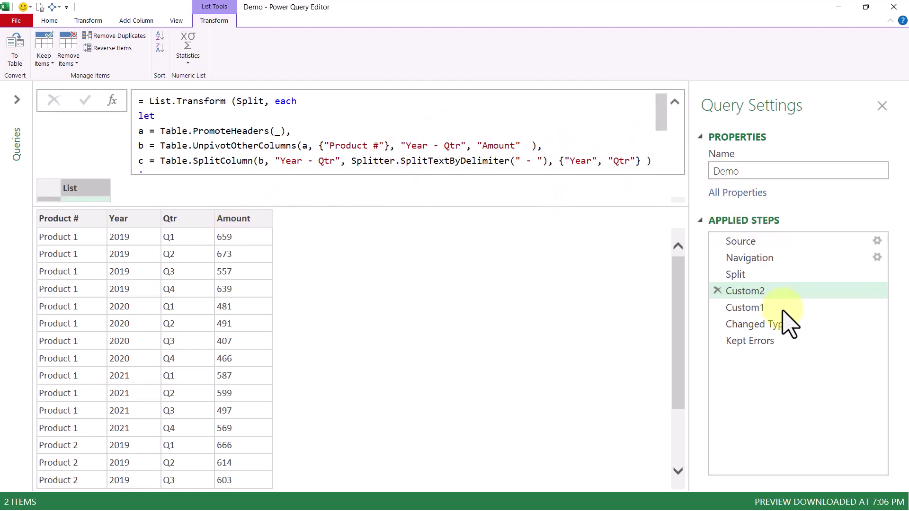
{"action": "left_click", "coordinate": [789, 292]}
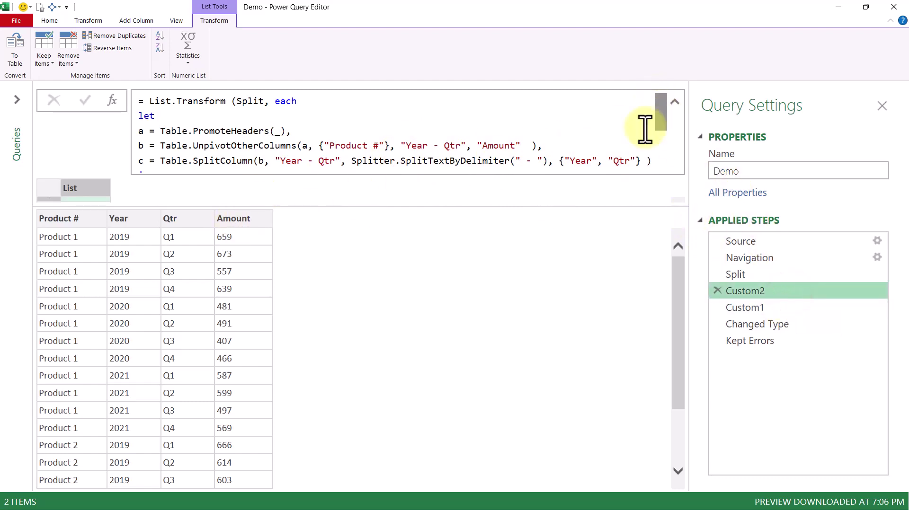
{"action": "scroll", "coordinate": [635, 136], "scroll_direction": "down", "scroll_amount": 1}
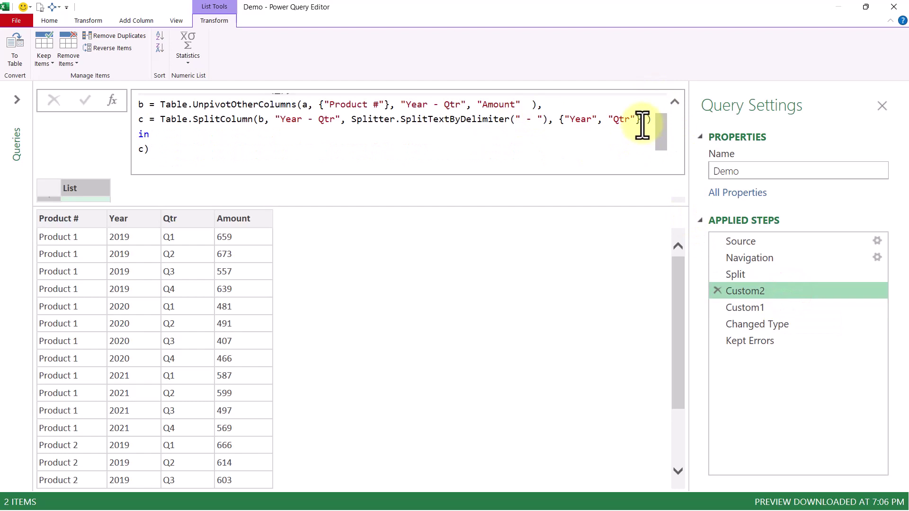
- Add d = Table.SelectRows(c, each [Amount] <> ".") to Custom2 and return d
{"action": "left_click", "coordinate": [642, 122]}
{"action": "left_click", "coordinate": [650, 123]}
{"action": "type", "text": ")"}
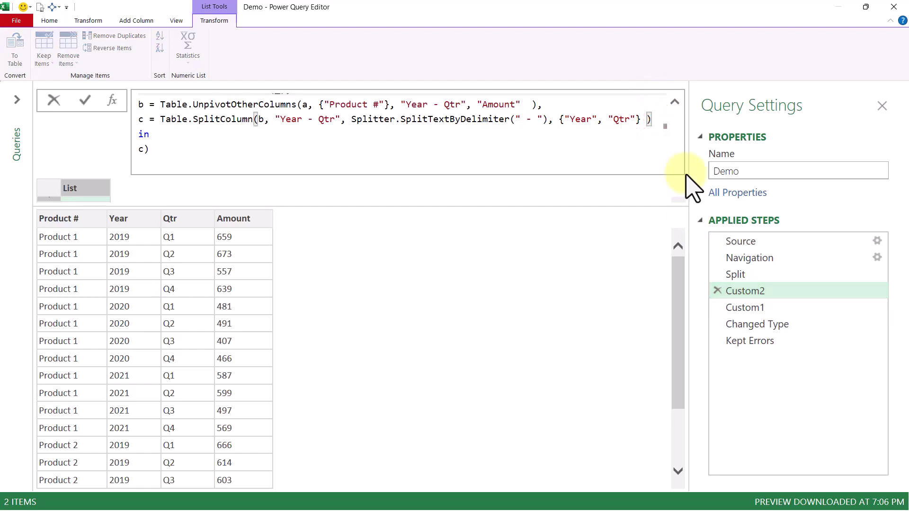
{"action": "type", "text": ","}
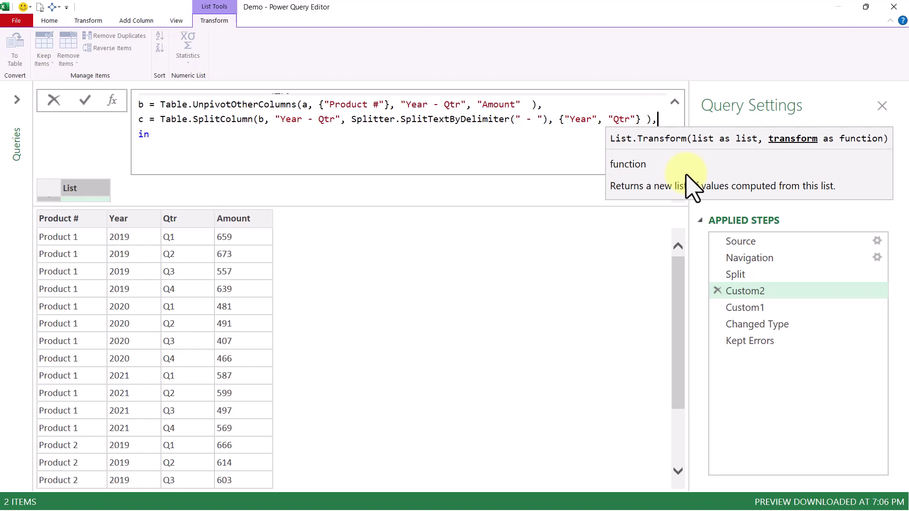
{"action": "key", "text": "shift+Return"}
{"action": "type", "text": "d"}
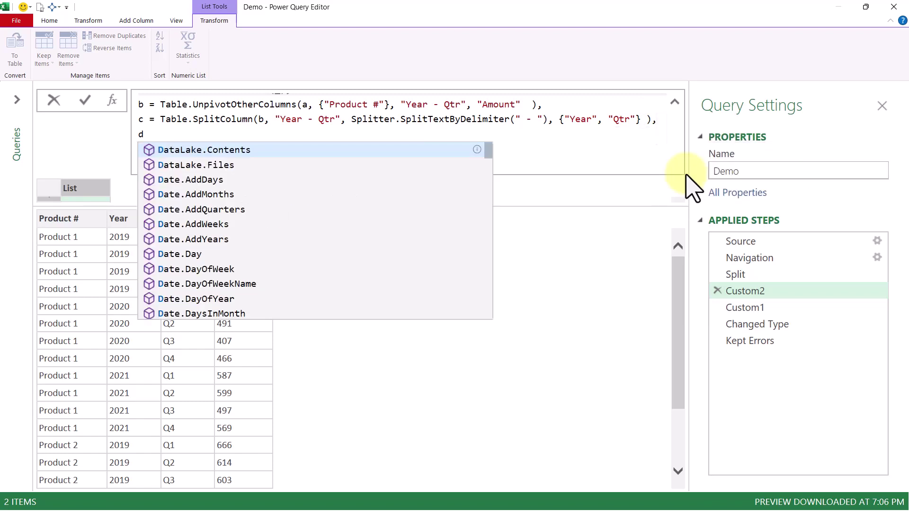
{"action": "type", "text": " = ta"}
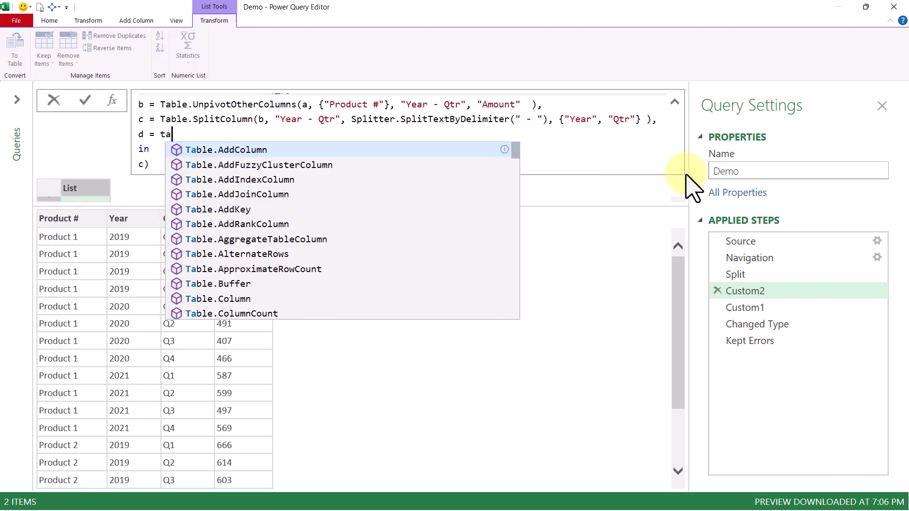
{"action": "type", "text": "se"}
{"action": "key", "text": "Down"}
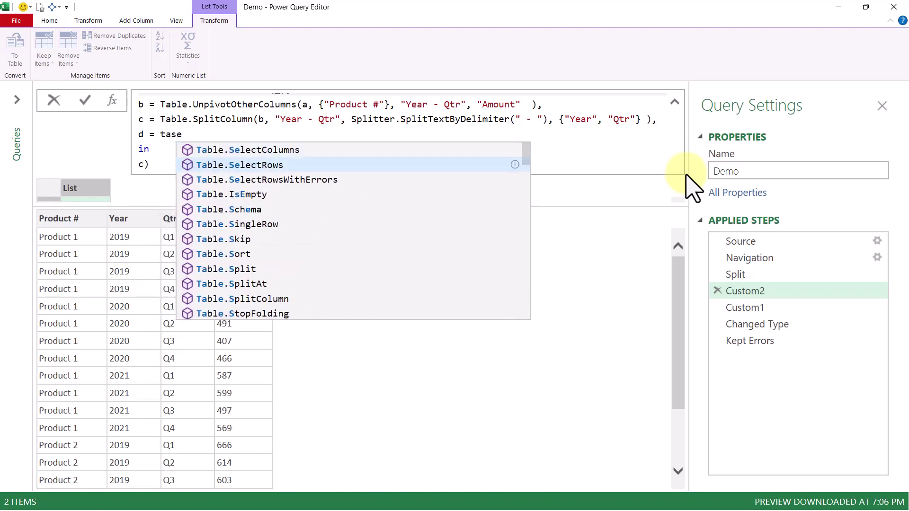
{"action": "key", "text": "Tab"}
{"action": "type", "text": "("}
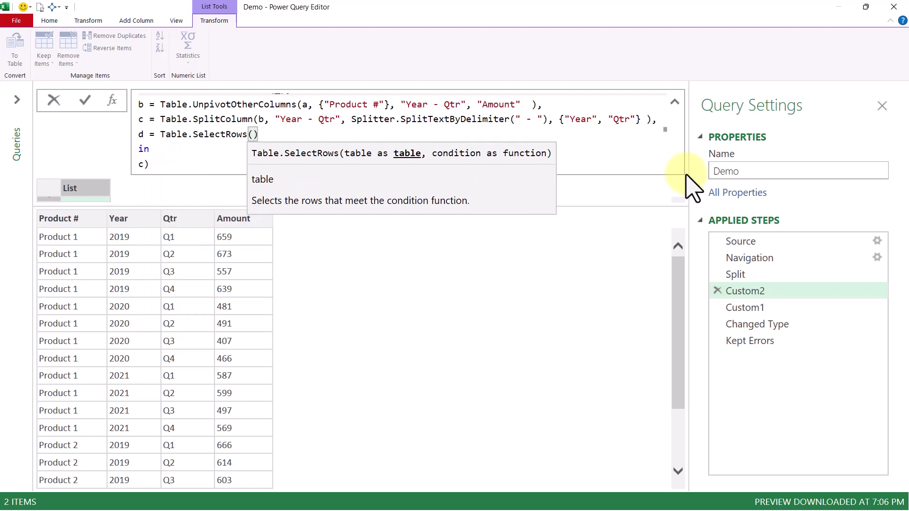
{"action": "type", "text": "c"}
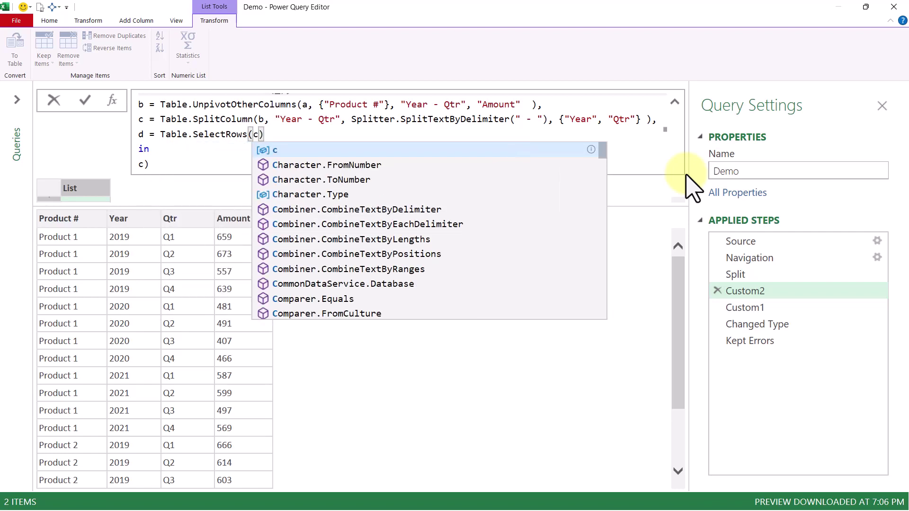
{"action": "type", "text": ", each"}
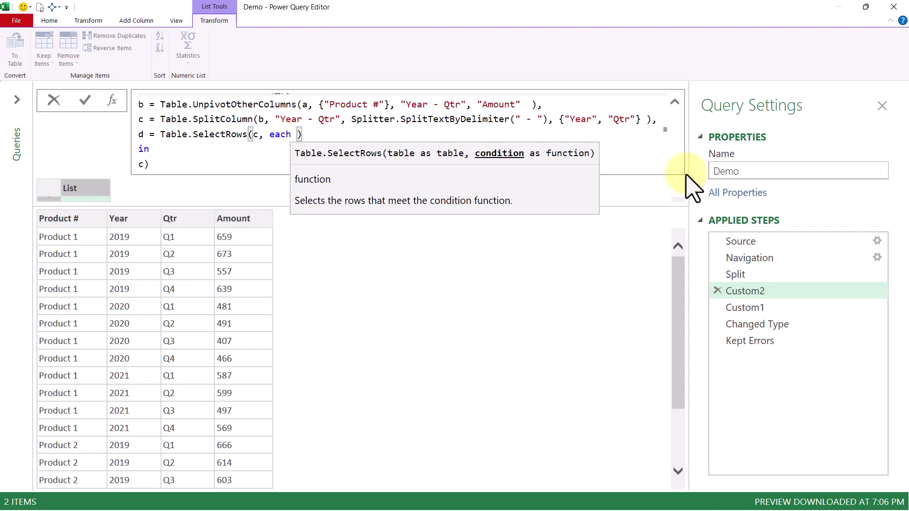
{"action": "type", "text": "[Amount]"}
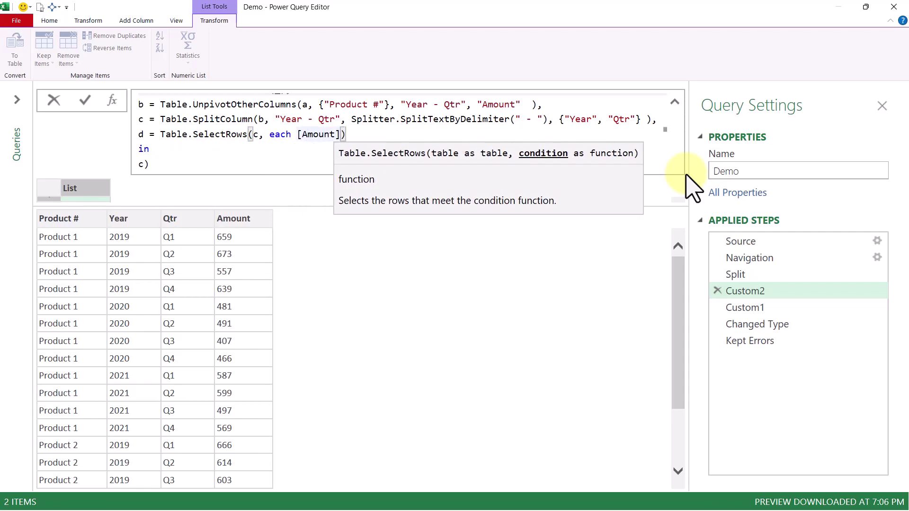
{"action": "type", "text": " <> \"."}
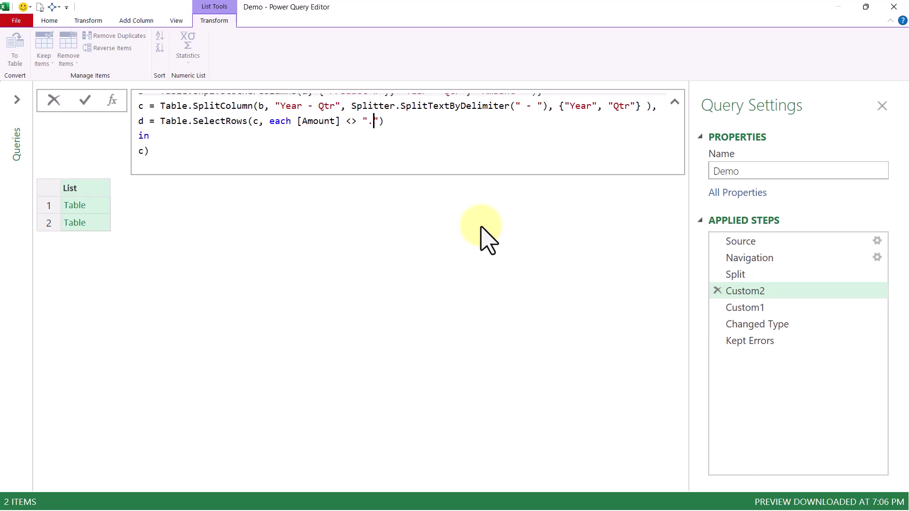
{"action": "type", "text": "c"}
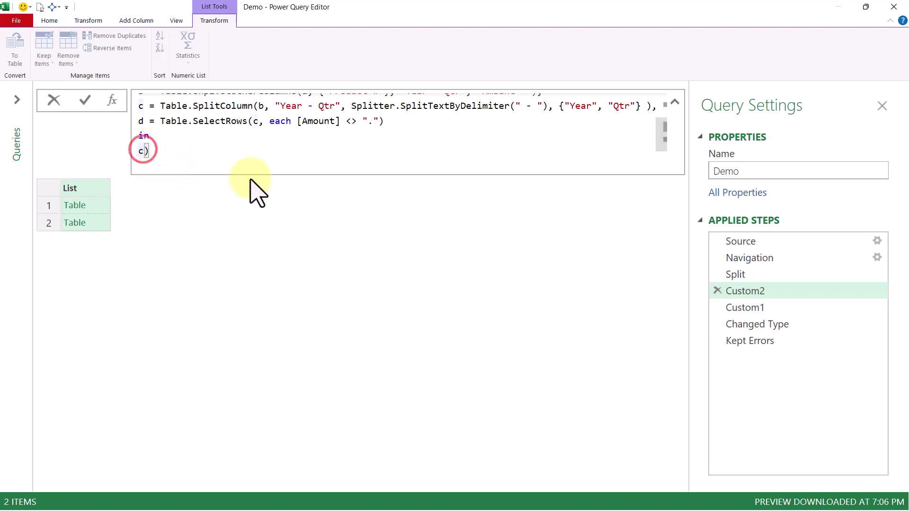
{"action": "type", "text": "d"}
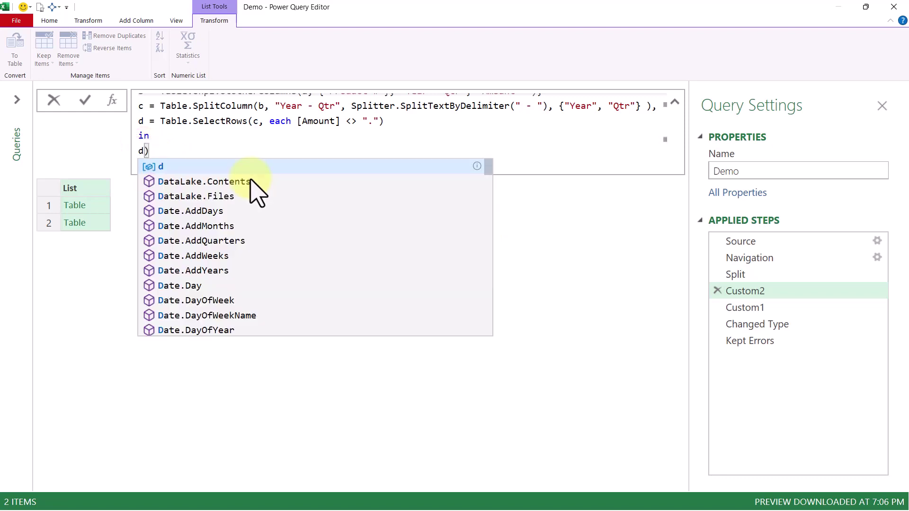
{"action": "key", "text": "Return"}
{"action": "key", "text": "Return"}
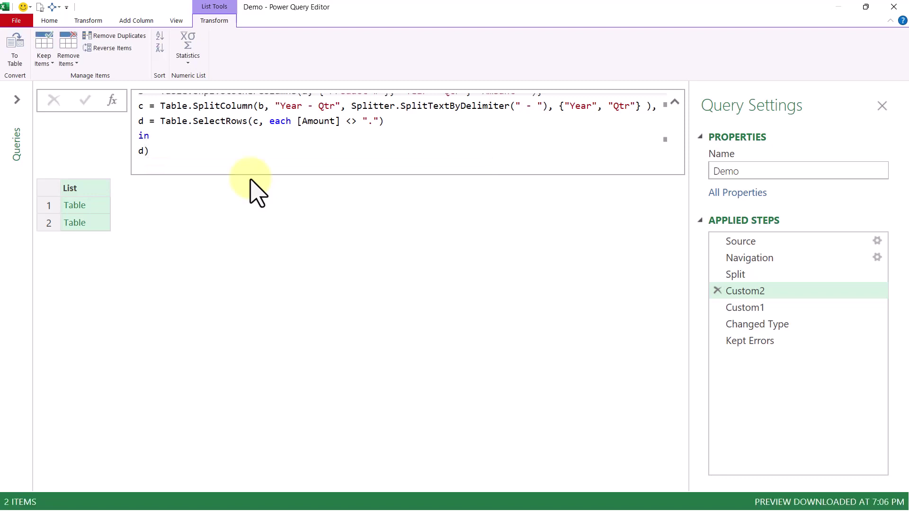
- Delete the Kept Errors step and Close & Load the query into Excel
{"action": "left_click", "coordinate": [810, 342]}
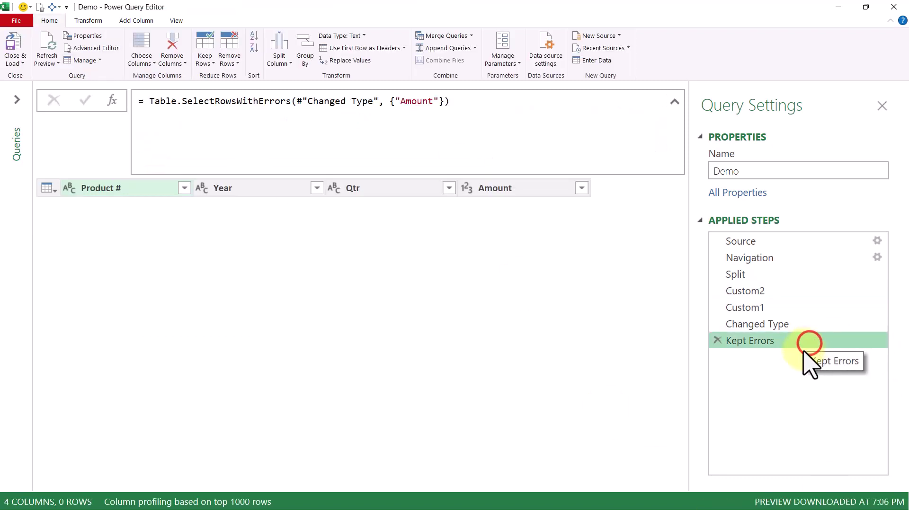
{"action": "left_click", "coordinate": [717, 341]}
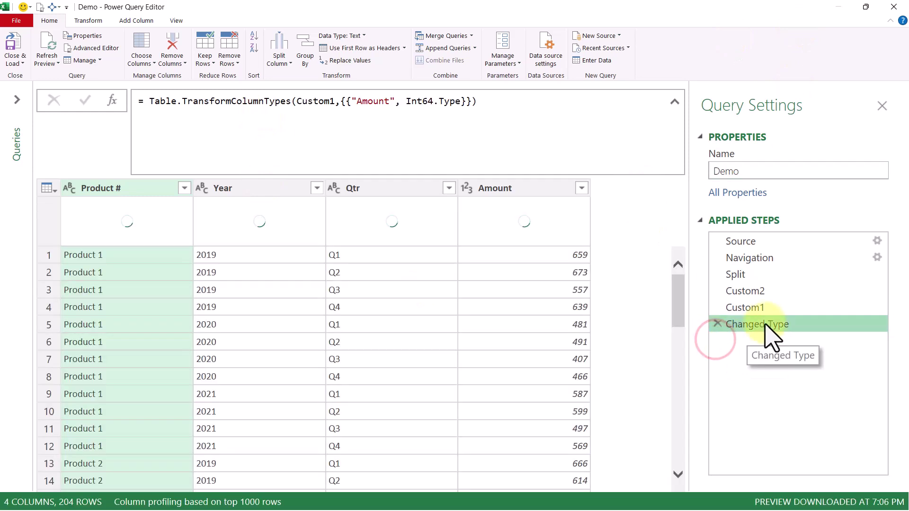
{"action": "left_click", "coordinate": [20, 47]}
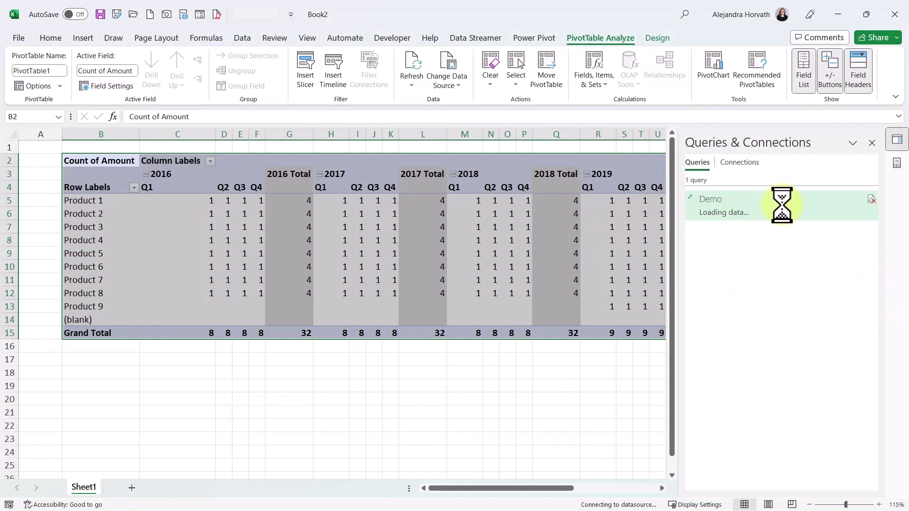
- Replace Count of Amount with Sum of Amount in the PivotTable values
{"action": "left_click", "coordinate": [520, 224]}
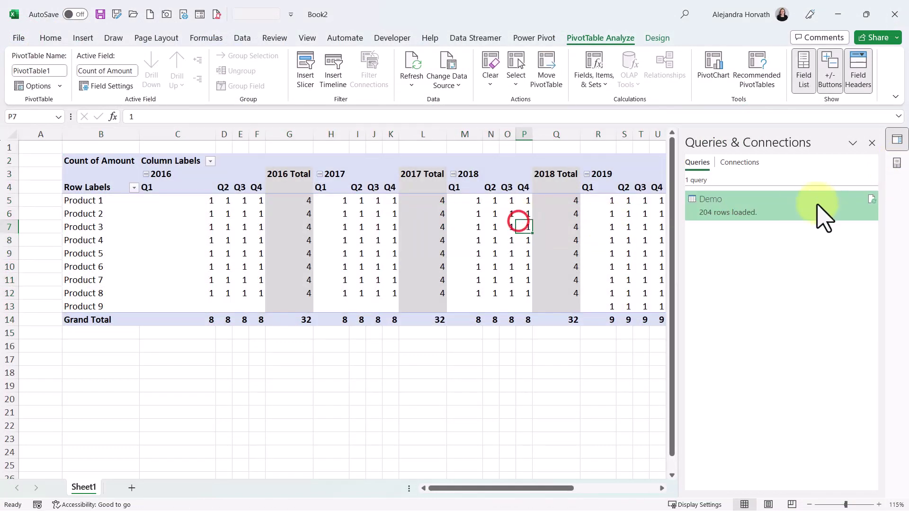
{"action": "left_click", "coordinate": [897, 163]}
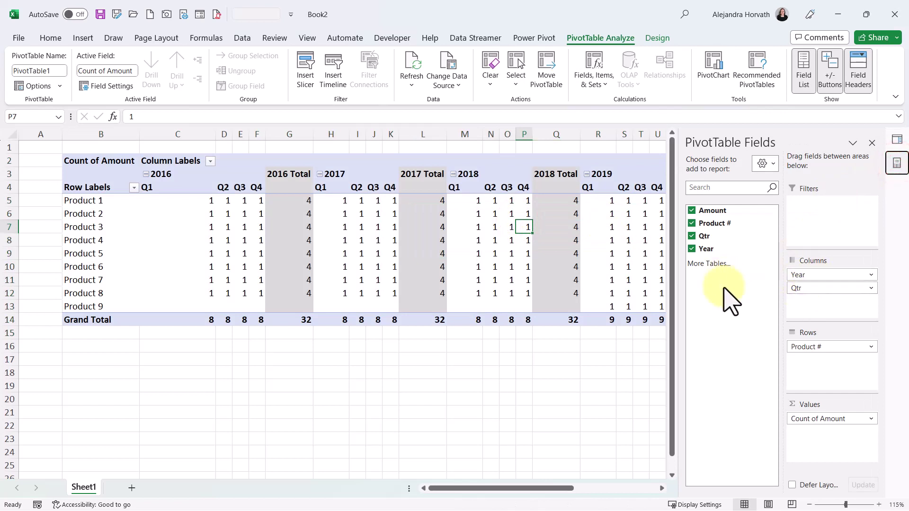
{"action": "left_click_drag", "start_coordinate": [808, 417], "coordinate": [526, 419]}
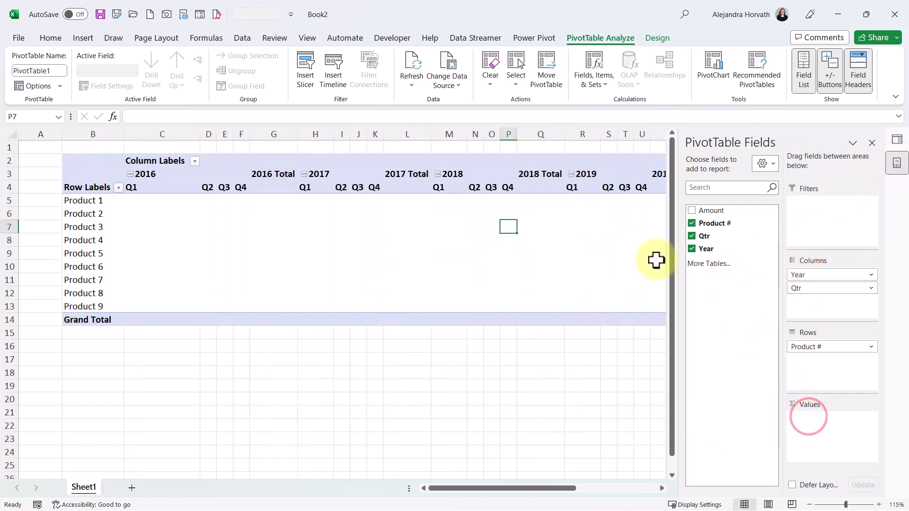
{"action": "left_click", "coordinate": [692, 210]}
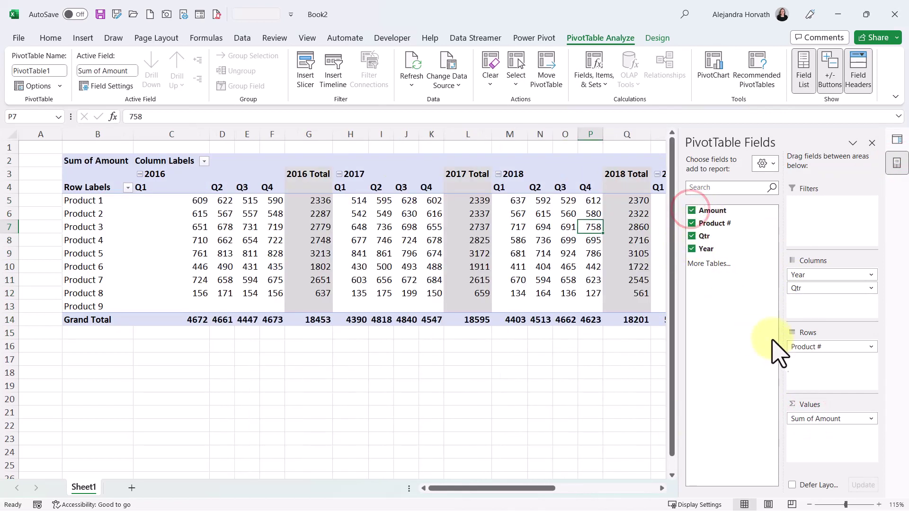
- Format the pivot values as Number with 0 decimals and a 1000 separator
{"action": "right_click", "coordinate": [458, 232]}
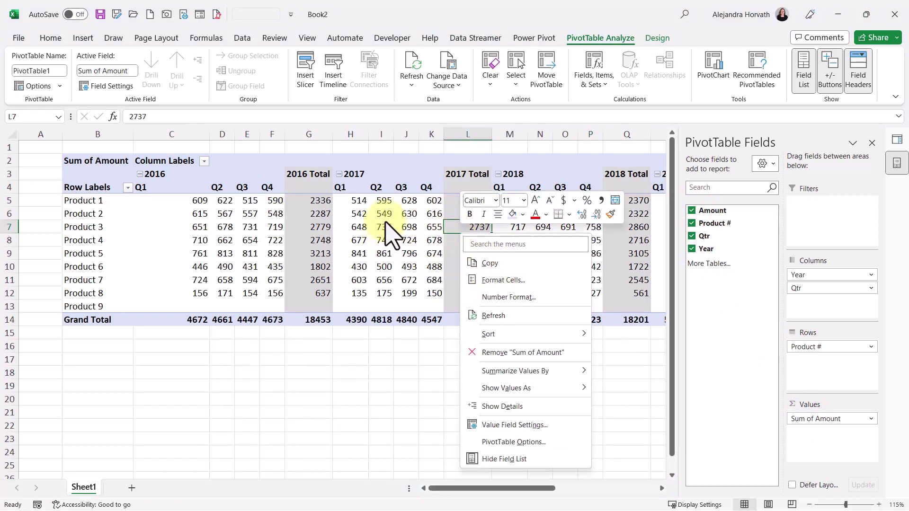
{"action": "left_click", "coordinate": [491, 298]}
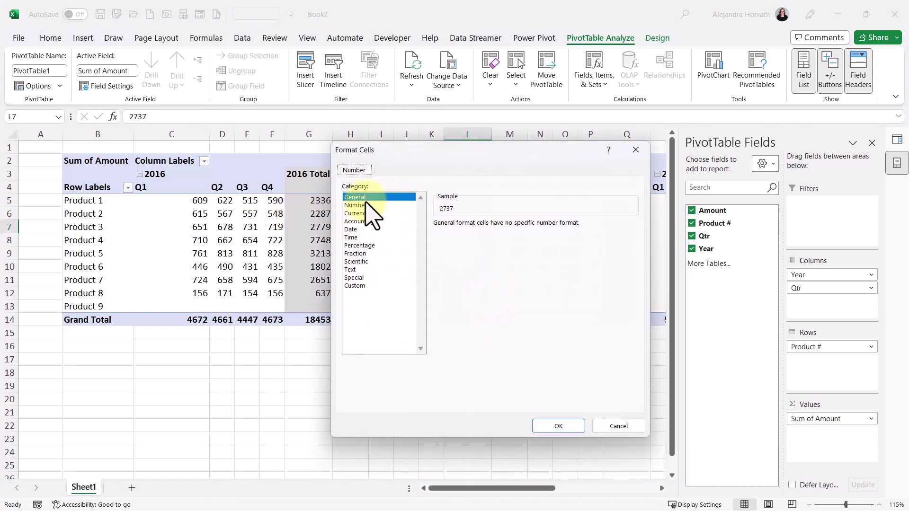
{"action": "left_click", "coordinate": [364, 205]}
{"action": "left_click", "coordinate": [478, 239]}
{"action": "left_click", "coordinate": [517, 227]}
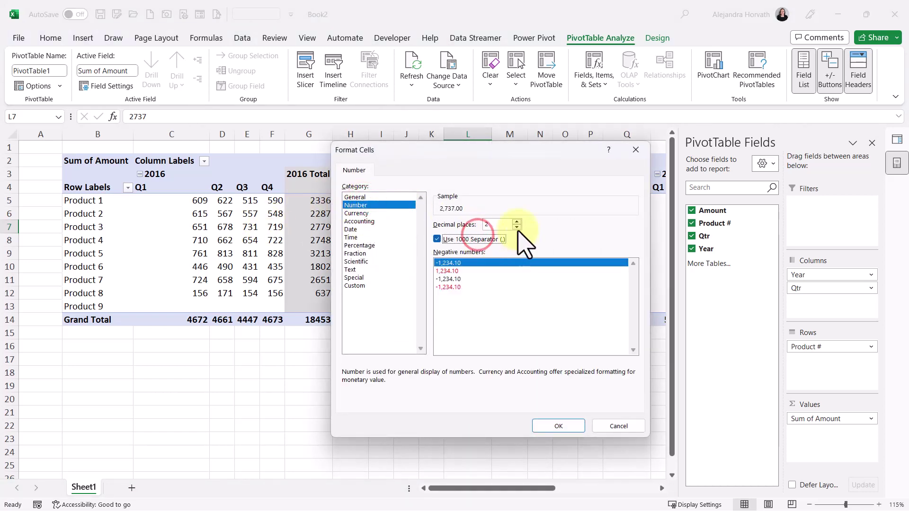
{"action": "left_click", "coordinate": [516, 227]}
{"action": "left_click", "coordinate": [551, 424]}
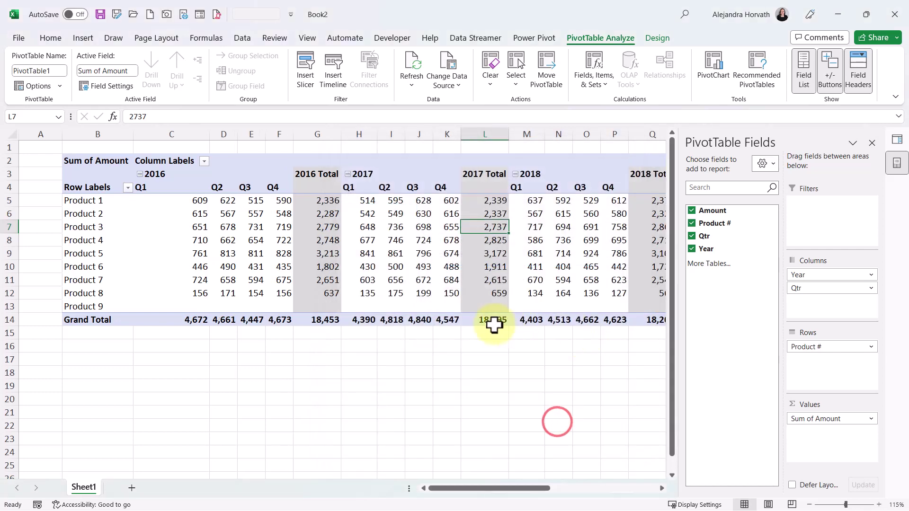
{"action": "left_click", "coordinate": [90, 308]}
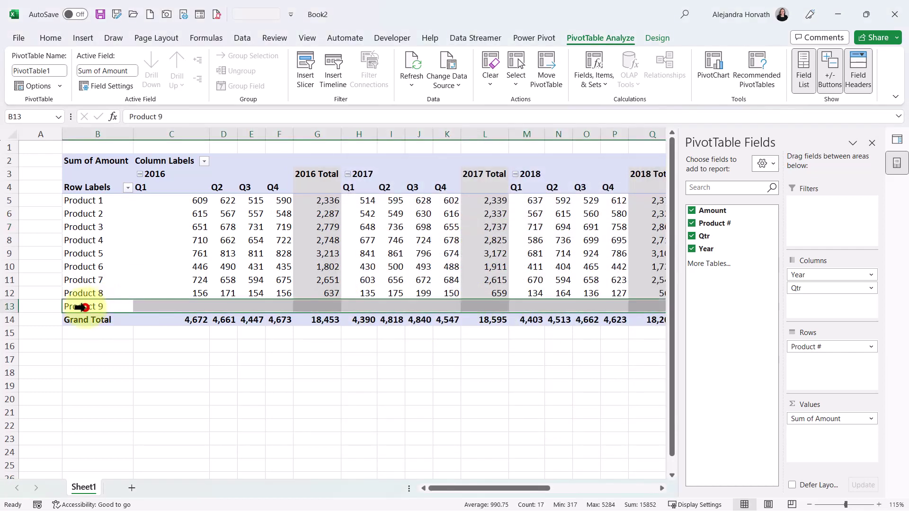
{"action": "left_click_drag", "start_coordinate": [501, 491], "coordinate": [613, 493]}
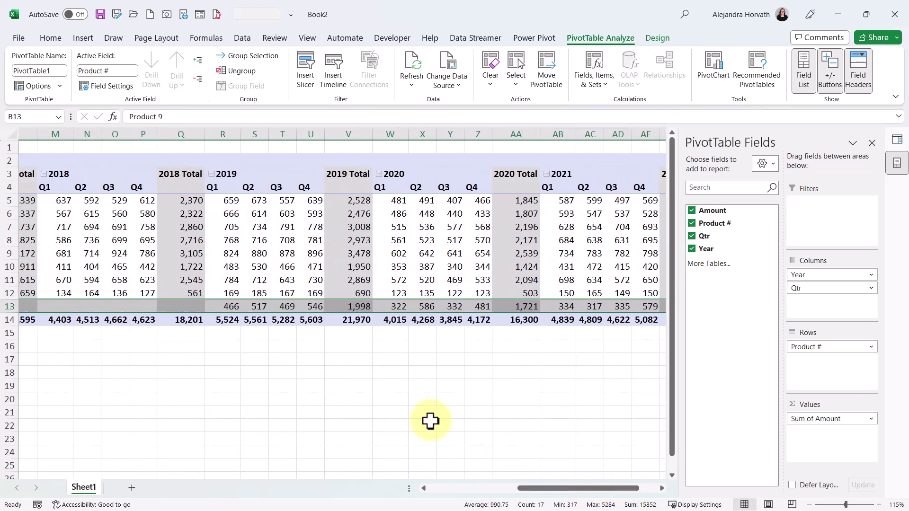
{"action": "left_click", "coordinate": [230, 303]}
{"action": "left_click_drag", "start_coordinate": [229, 304], "coordinate": [359, 307]}
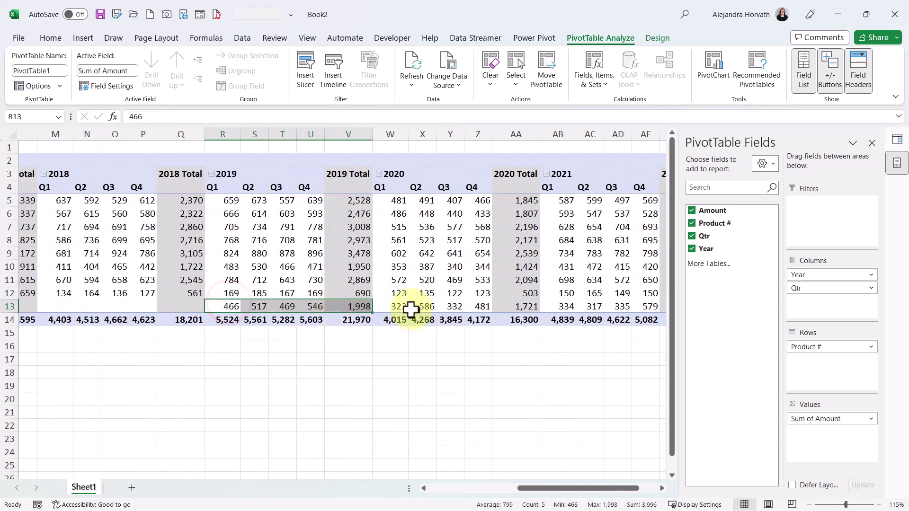